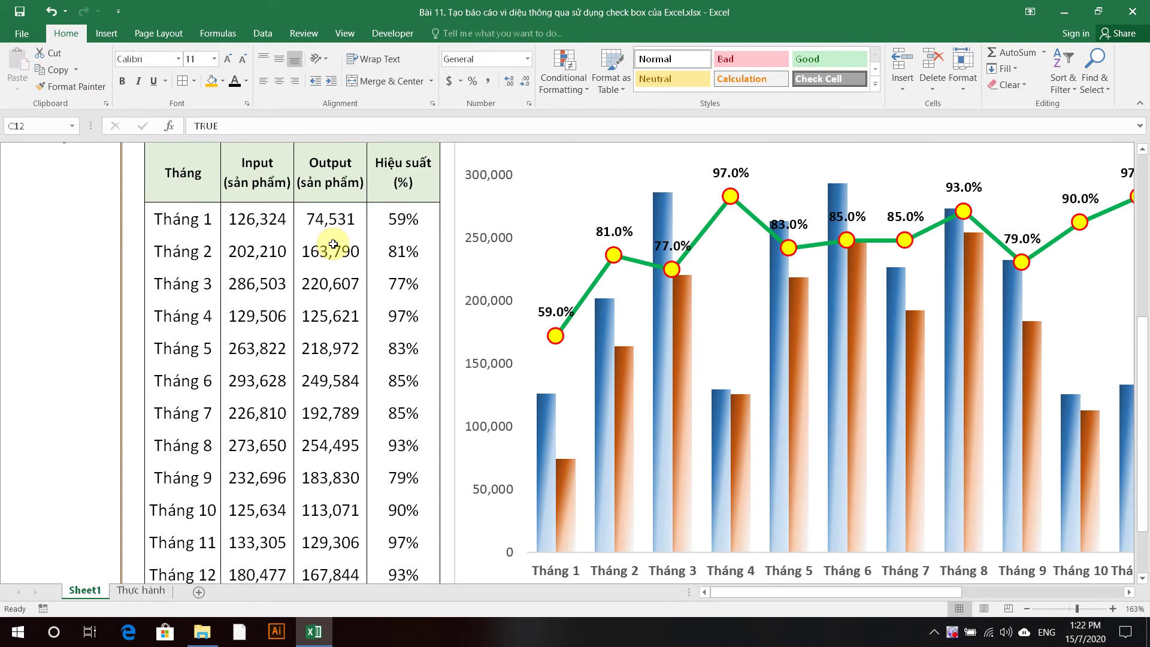
Try toggling the Input and Output check boxes below the chart on Sheet1 and review the finished report
{"action": "scroll", "coordinate": [411, 303], "scroll_direction": "down", "scroll_amount": 4}
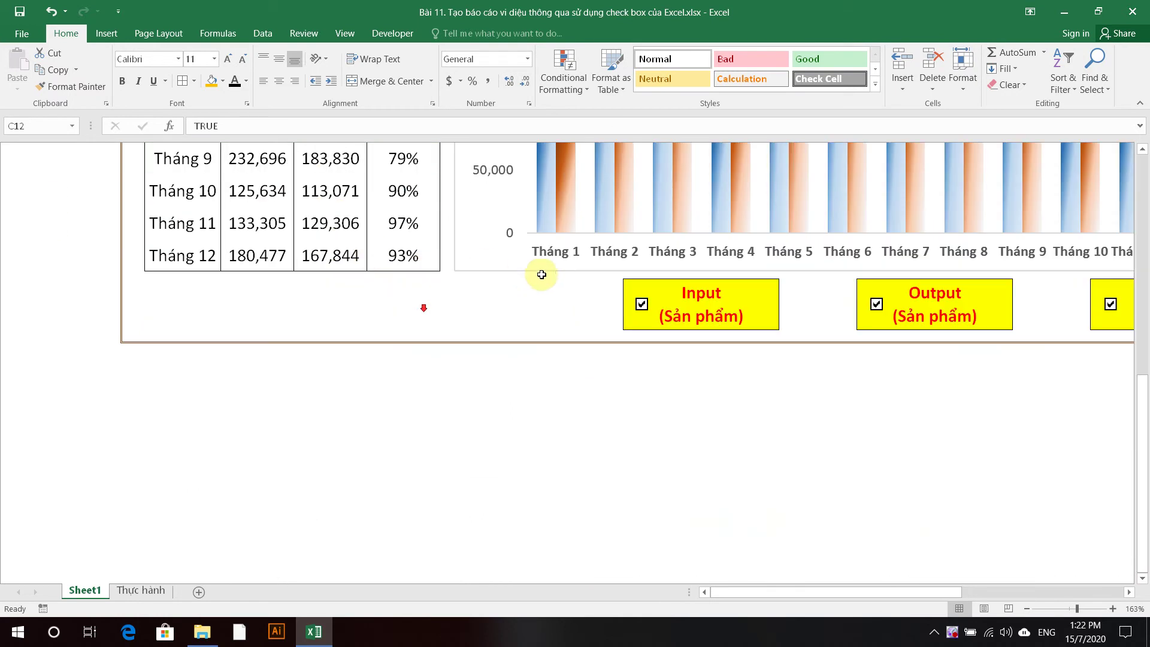
{"action": "left_click", "coordinate": [640, 305]}
{"action": "left_click", "coordinate": [641, 304]}
{"action": "left_click", "coordinate": [640, 304]}
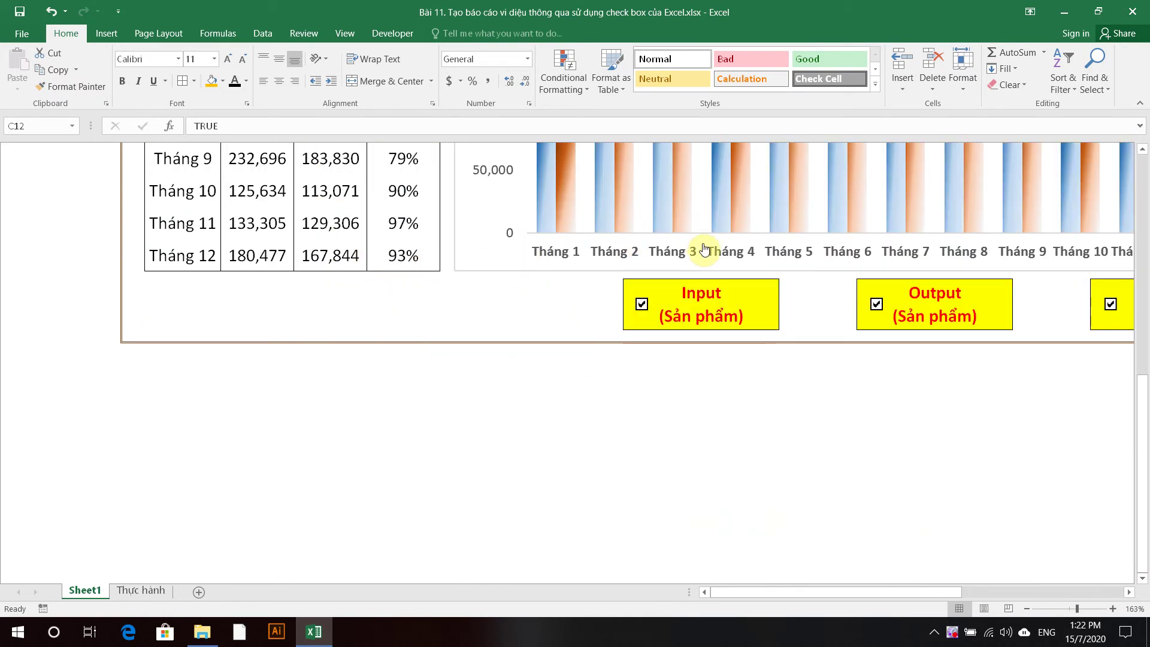
{"action": "left_click", "coordinate": [876, 303]}
{"action": "left_click", "coordinate": [876, 304]}
{"action": "scroll", "coordinate": [533, 359], "scroll_direction": "up", "scroll_amount": 5}
{"action": "scroll", "coordinate": [528, 354], "scroll_direction": "up", "scroll_amount": 1}
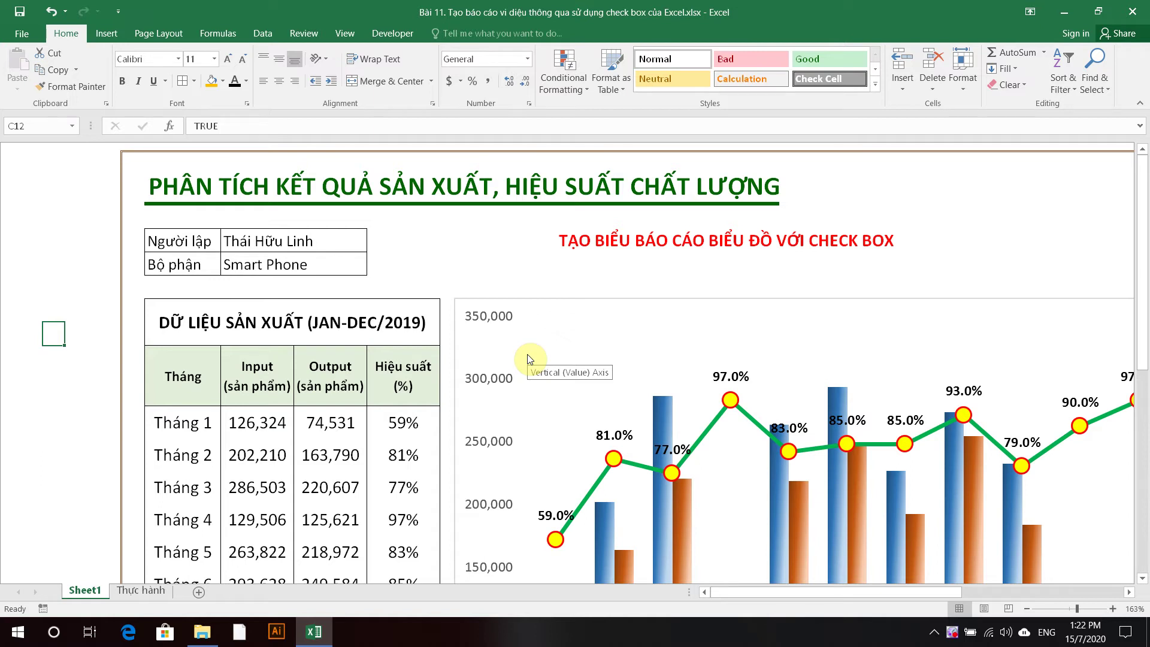
{"action": "scroll", "coordinate": [529, 359], "scroll_direction": "down", "scroll_amount": 1}
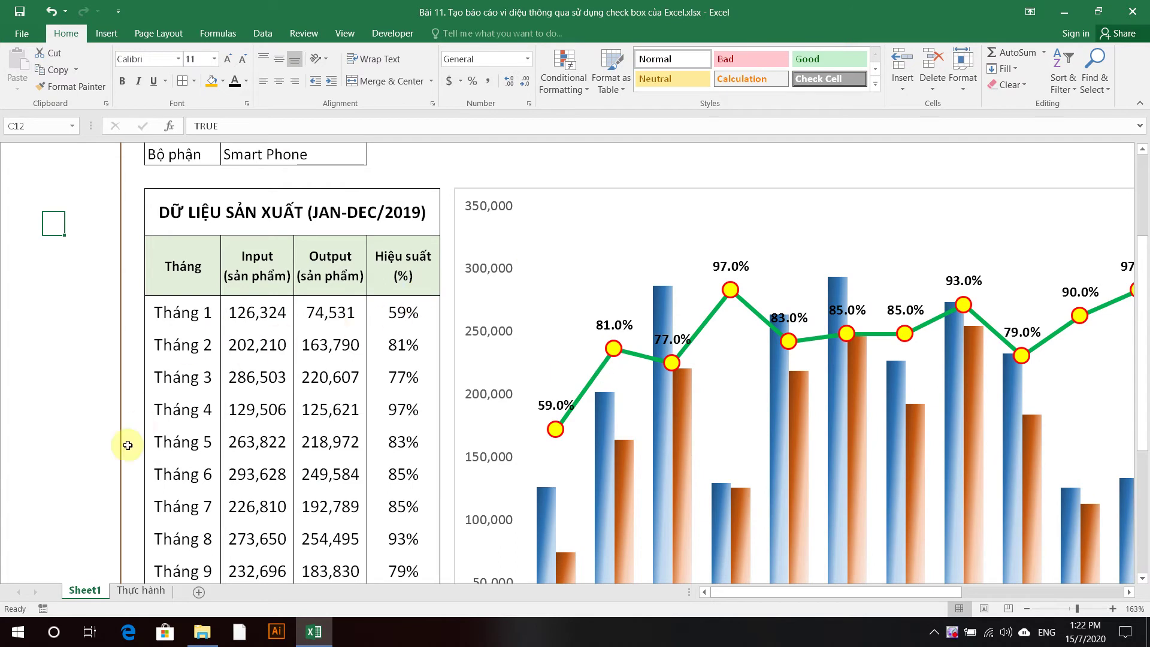
Open the Thực hành sheet and look over the production data table
{"action": "key", "text": "ctrl+Page_Down"}
{"action": "scroll", "coordinate": [799, 367], "scroll_direction": "down", "scroll_amount": 1}
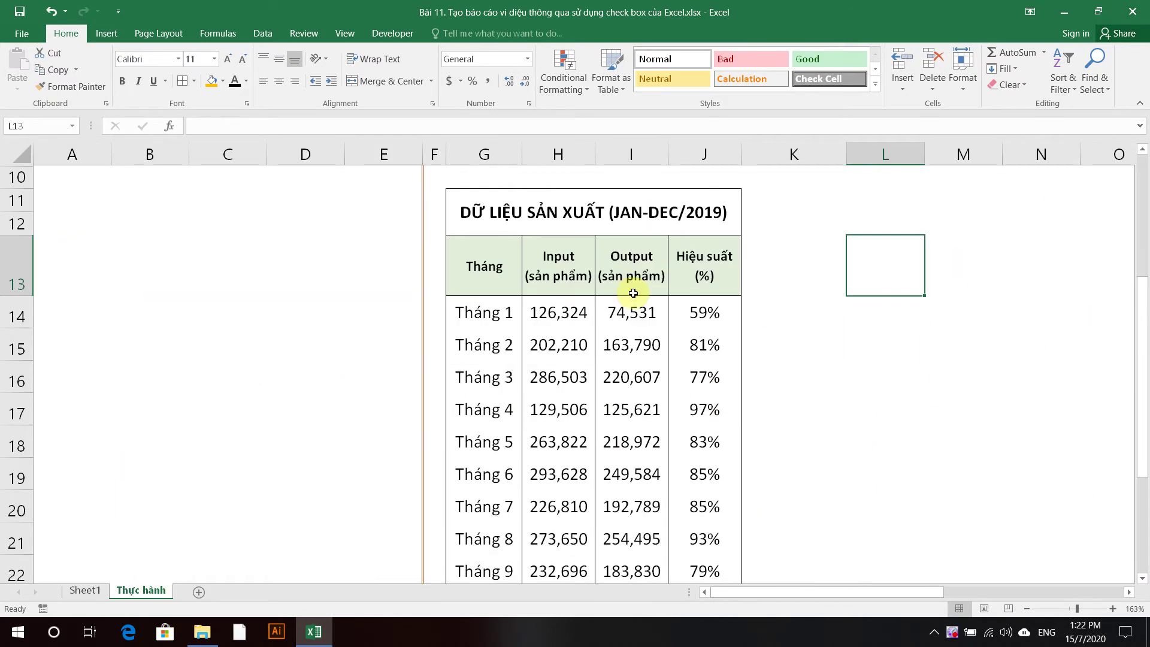
{"action": "scroll", "coordinate": [793, 367], "scroll_direction": "up", "scroll_amount": 1}
{"action": "scroll", "coordinate": [741, 356], "scroll_direction": "down", "scroll_amount": 1}
{"action": "left_click_drag", "start_coordinate": [462, 264], "coordinate": [712, 566]}
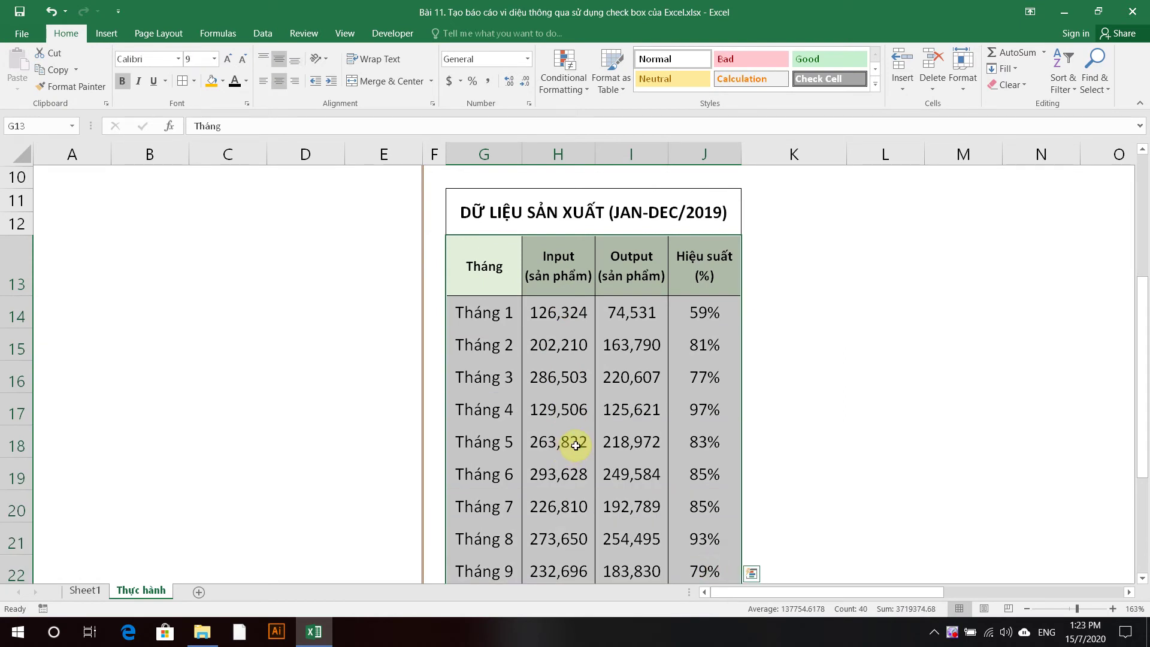
{"action": "left_click", "coordinate": [689, 377]}
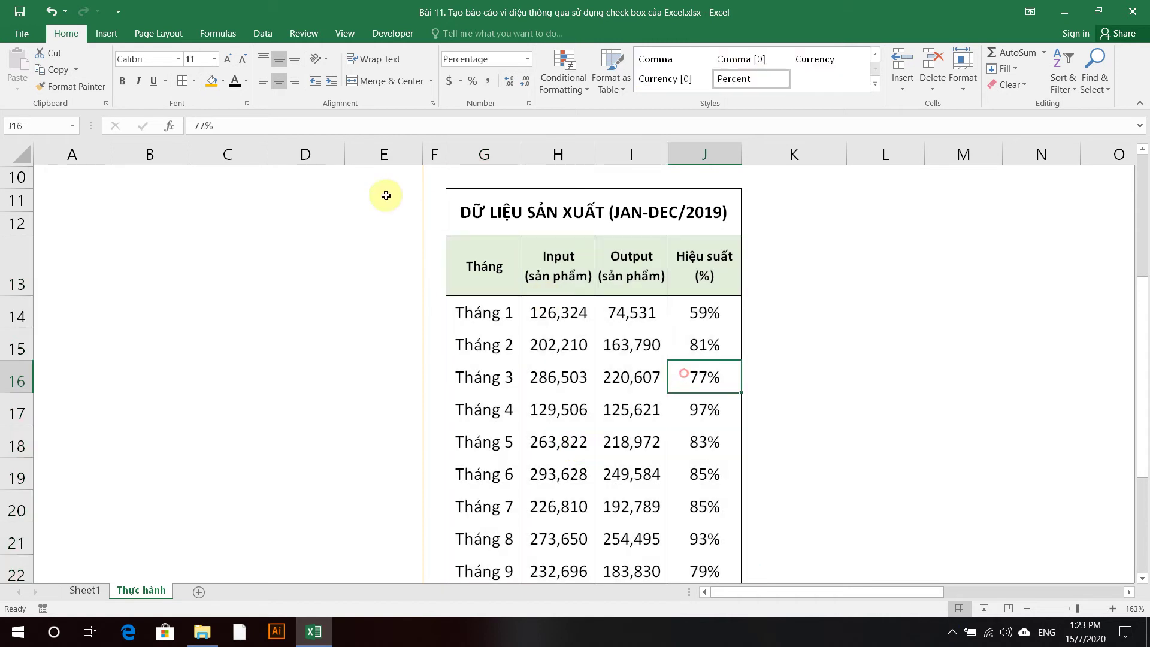
Copy the production table's header row G13:J13 to the empty area starting at A13
{"action": "left_click_drag", "start_coordinate": [469, 259], "coordinate": [689, 260]}
{"action": "key", "text": "ctrl+c"}
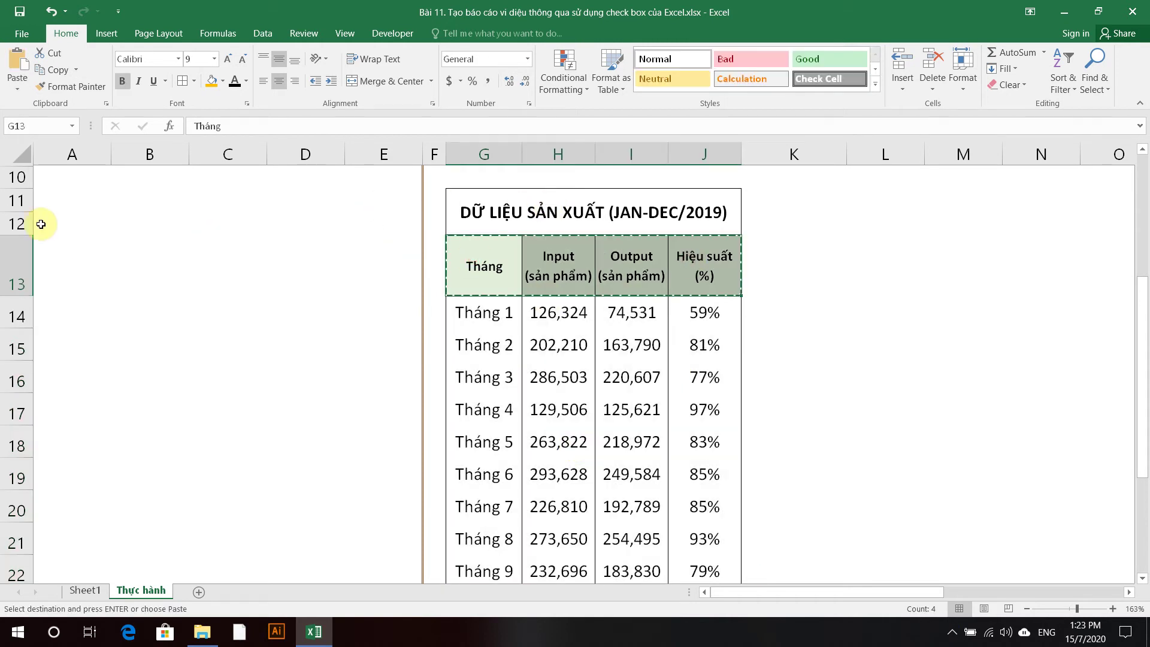
{"action": "left_click", "coordinate": [107, 281]}
{"action": "key", "text": "ctrl+v"}
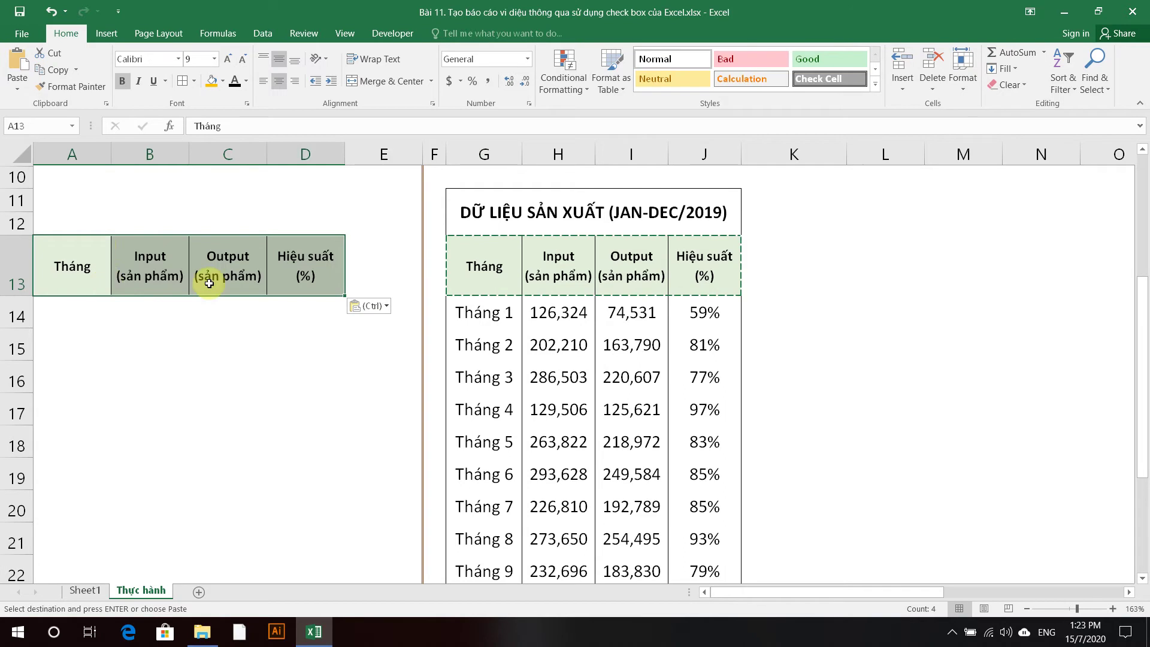
Copy the month names Tháng 1 to Tháng 12 from column G into column A starting at A14
{"action": "left_click_drag", "start_coordinate": [470, 312], "coordinate": [479, 413]}
{"action": "scroll", "coordinate": [376, 419], "scroll_direction": "down", "scroll_amount": 2}
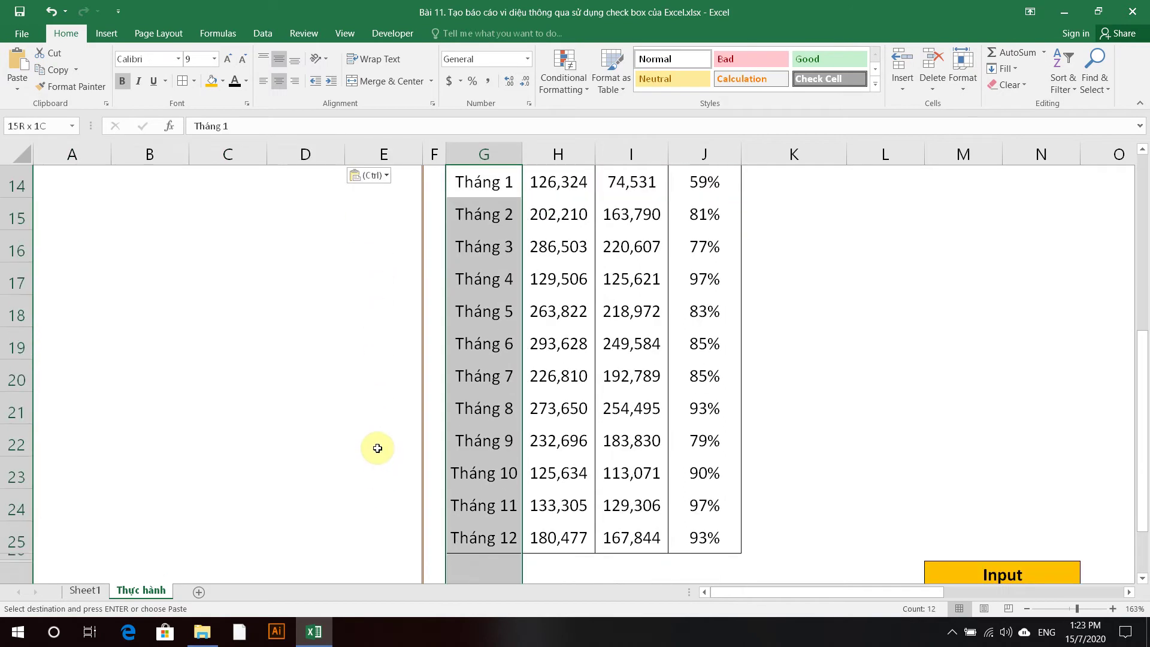
{"action": "left_click", "coordinate": [473, 539], "text": "shift"}
{"action": "key", "text": "ctrl+c"}
{"action": "scroll", "coordinate": [288, 400], "scroll_direction": "up", "scroll_amount": 4}
{"action": "left_click", "coordinate": [84, 444]}
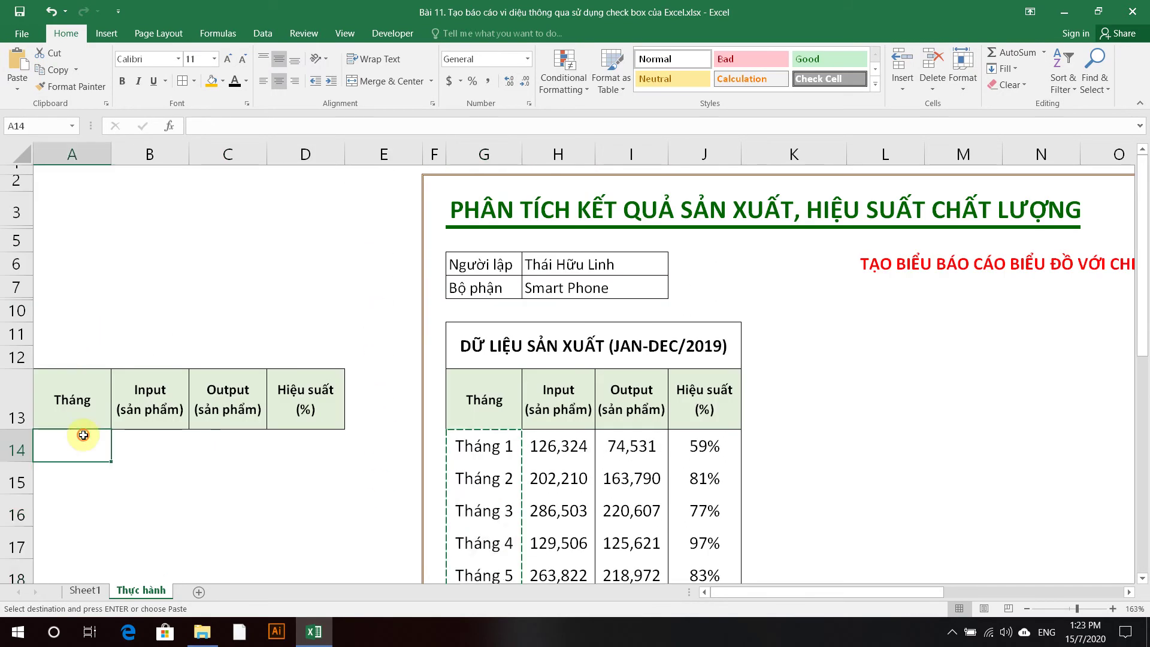
{"action": "key", "text": "ctrl+v"}
{"action": "scroll", "coordinate": [119, 440], "scroll_direction": "down", "scroll_amount": 4}
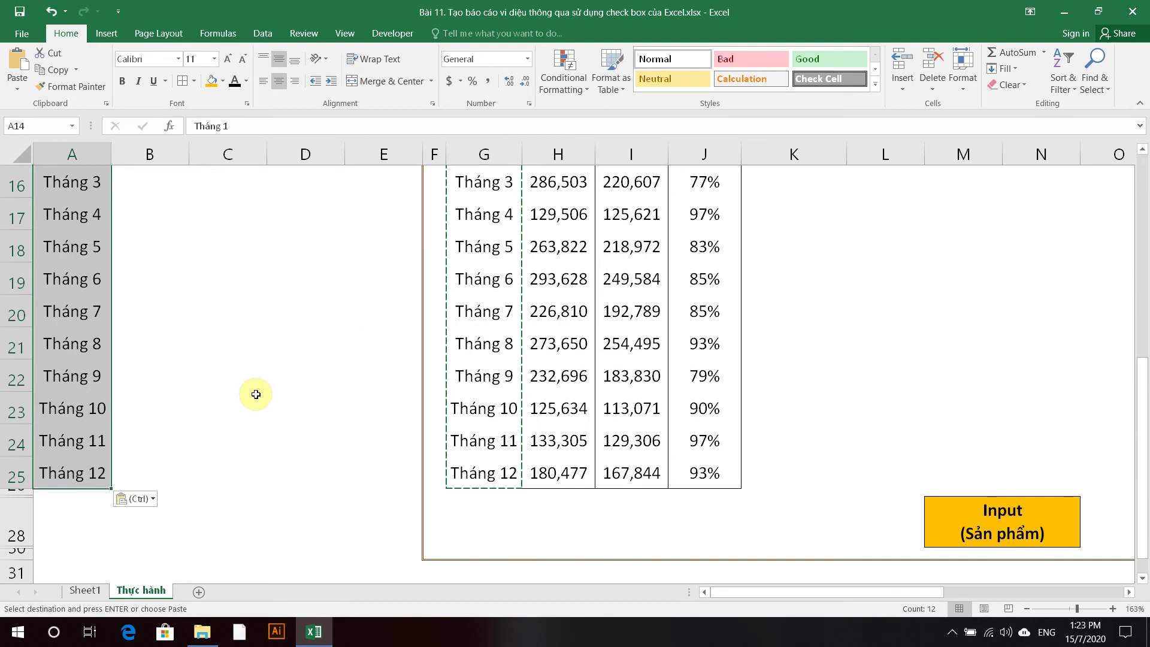
Look at the finished check boxes below the chart on Sheet1 and return to the Thực hành sheet
{"action": "left_click", "coordinate": [83, 589]}
{"action": "scroll", "coordinate": [639, 246], "scroll_direction": "down", "scroll_amount": 2}
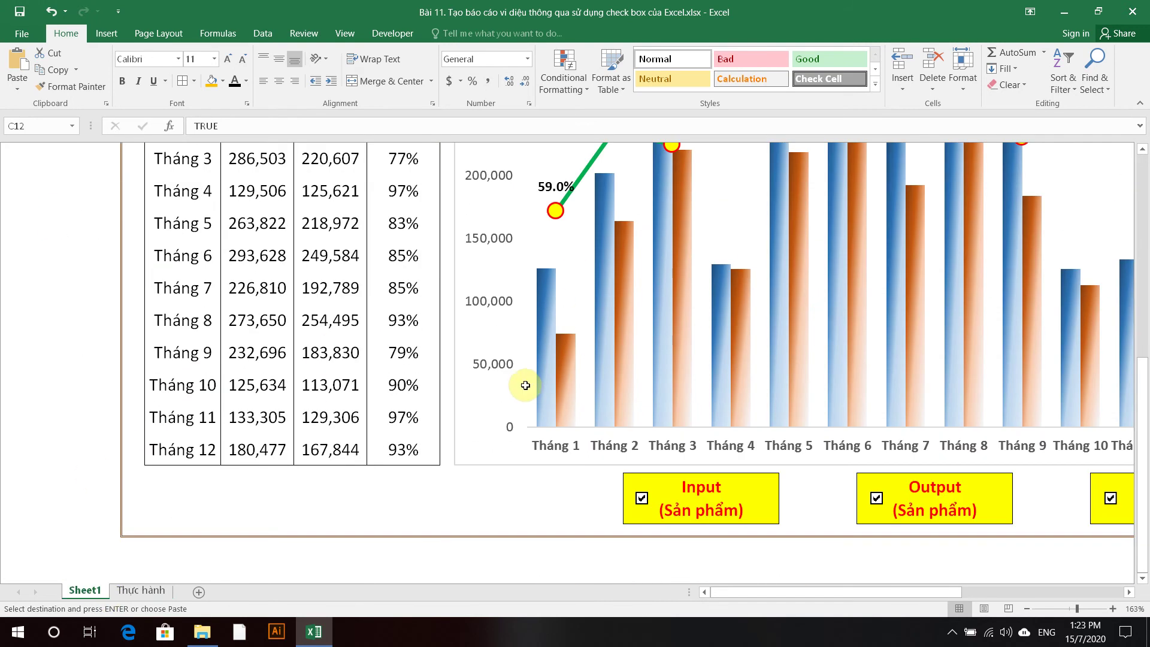
{"action": "left_click", "coordinate": [141, 590]}
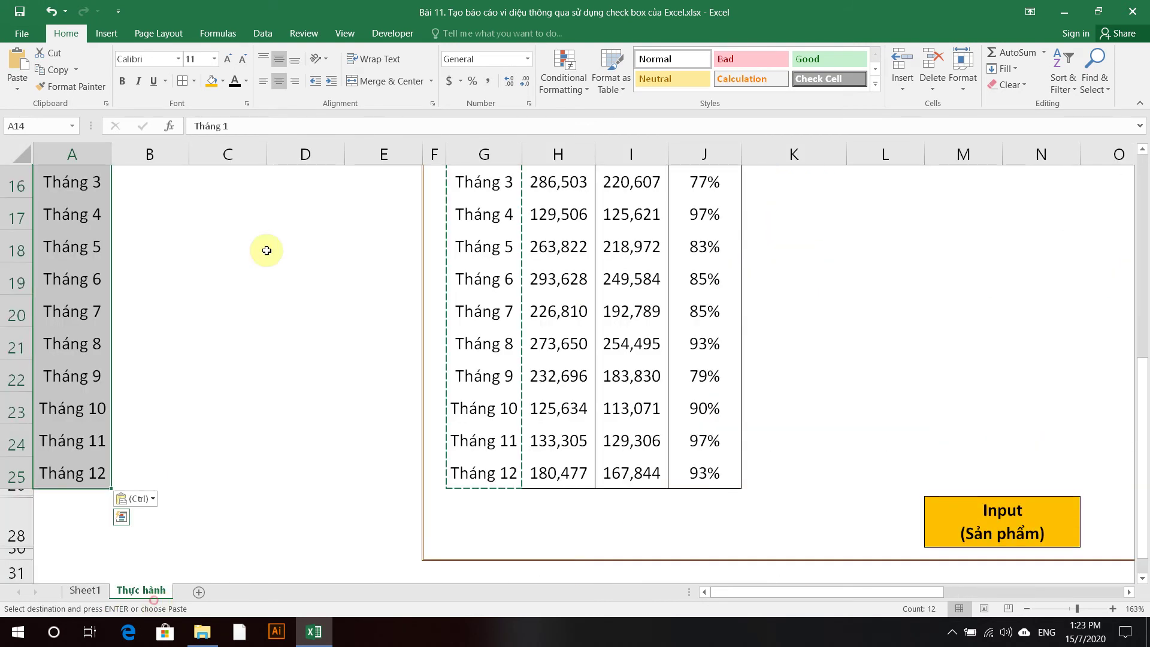
Insert a check box form control and place it at the start of the orange Input (Sản phẩm) box
{"action": "left_click", "coordinate": [393, 34]}
{"action": "left_click", "coordinate": [301, 69]}
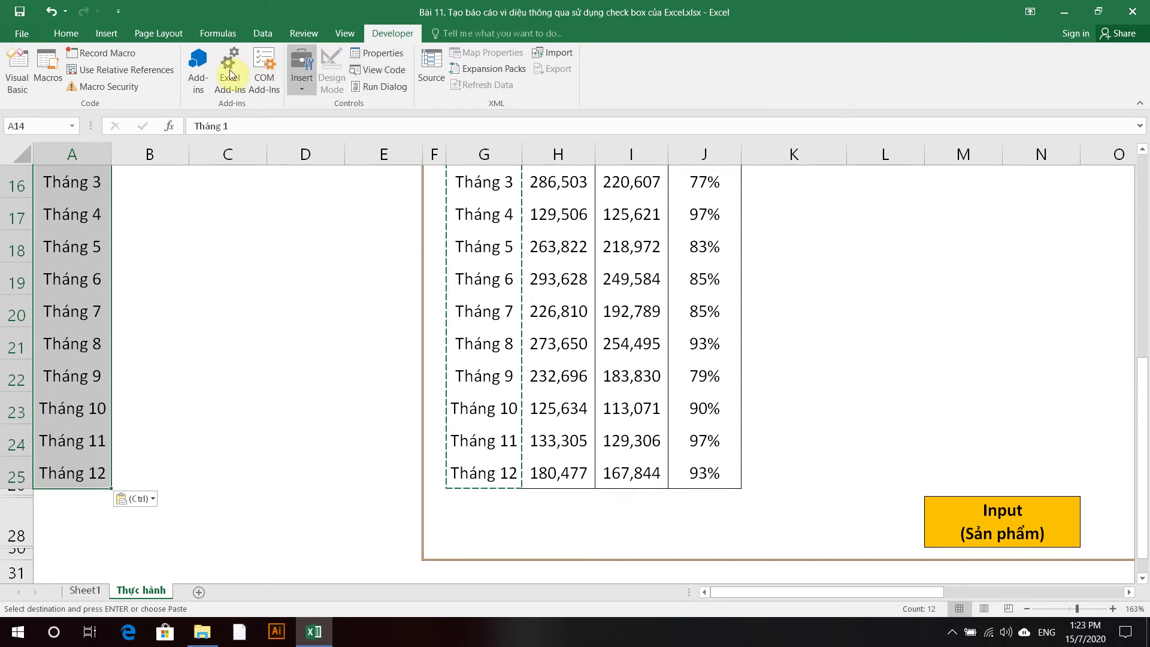
{"action": "left_click", "coordinate": [322, 120]}
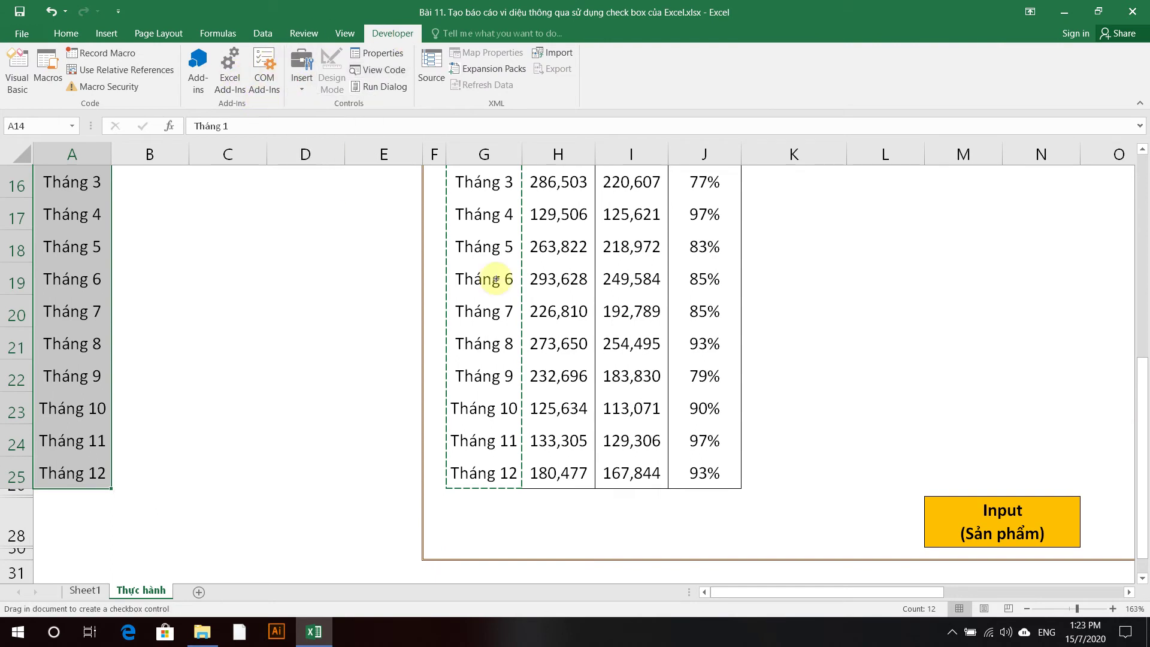
{"action": "scroll", "coordinate": [487, 277], "scroll_direction": "down", "scroll_amount": 3}
{"action": "left_click", "coordinate": [953, 223]}
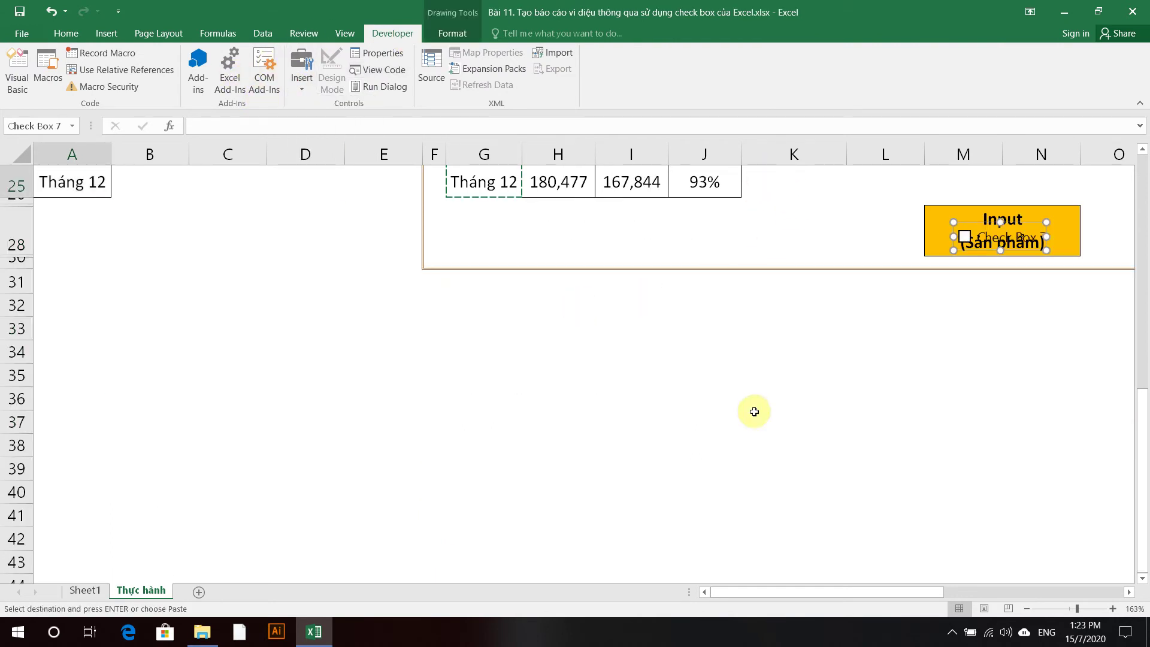
{"action": "left_click_drag", "start_coordinate": [875, 595], "coordinate": [775, 477]}
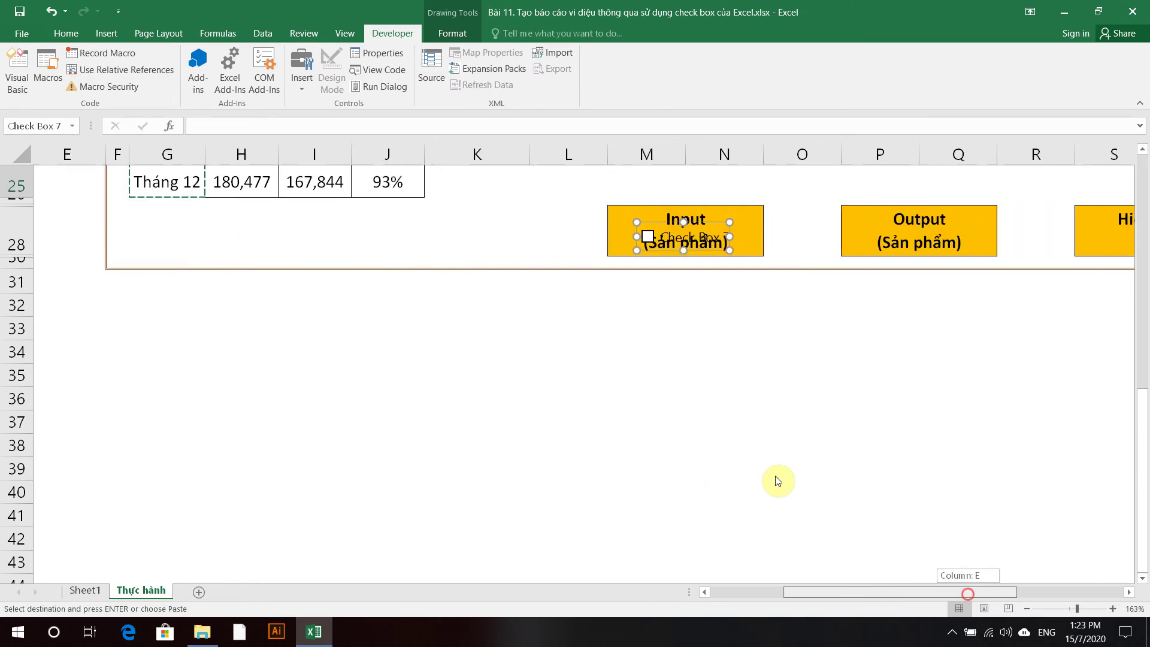
{"action": "scroll", "coordinate": [775, 477], "scroll_direction": "up", "scroll_amount": 2}
{"action": "scroll", "coordinate": [518, 413], "scroll_direction": "up", "scroll_amount": 1}
{"action": "left_click_drag", "start_coordinate": [654, 519], "coordinate": [629, 503]}
Delete the caption text of the check box on the Input box, leaving only its tick square
{"action": "left_click", "coordinate": [628, 503]}
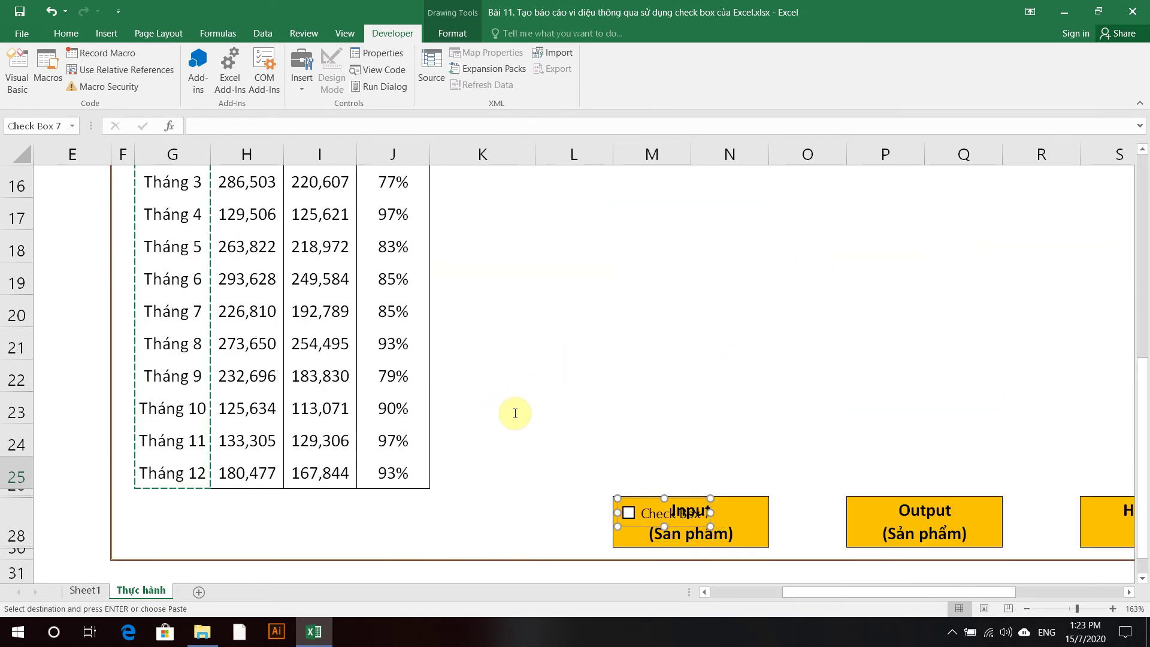
{"action": "key", "text": "Delete"}
{"action": "key", "text": "Delete"}
{"action": "key", "text": "Delete"}
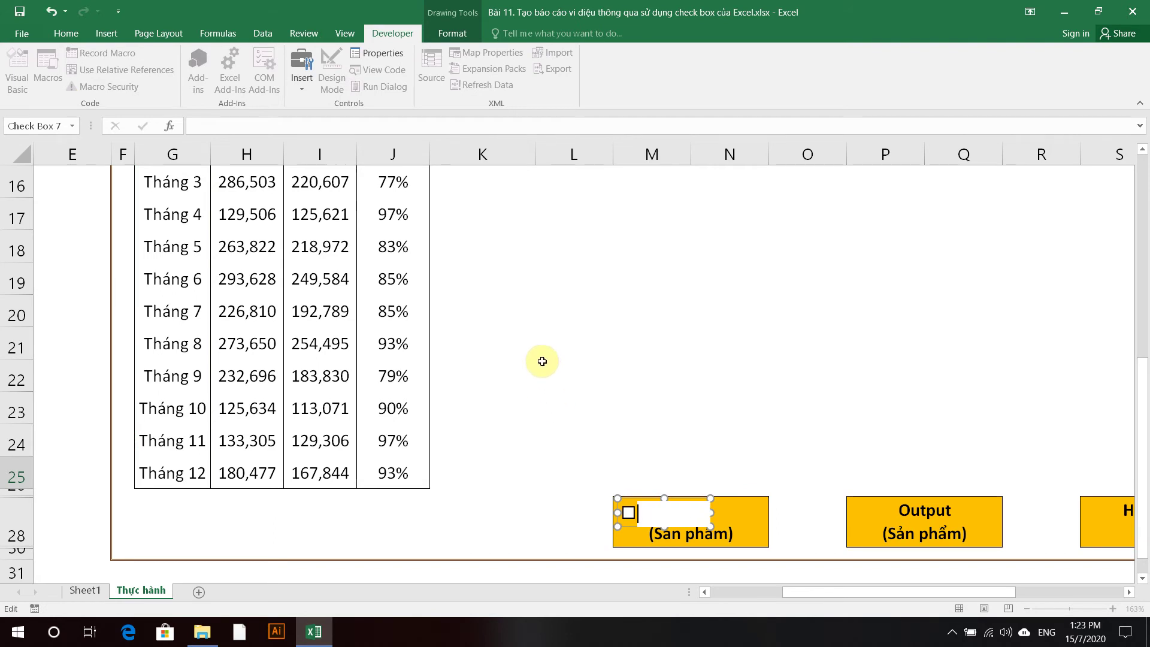
{"action": "key", "text": "Delete"}
{"action": "left_click", "coordinate": [673, 447]}
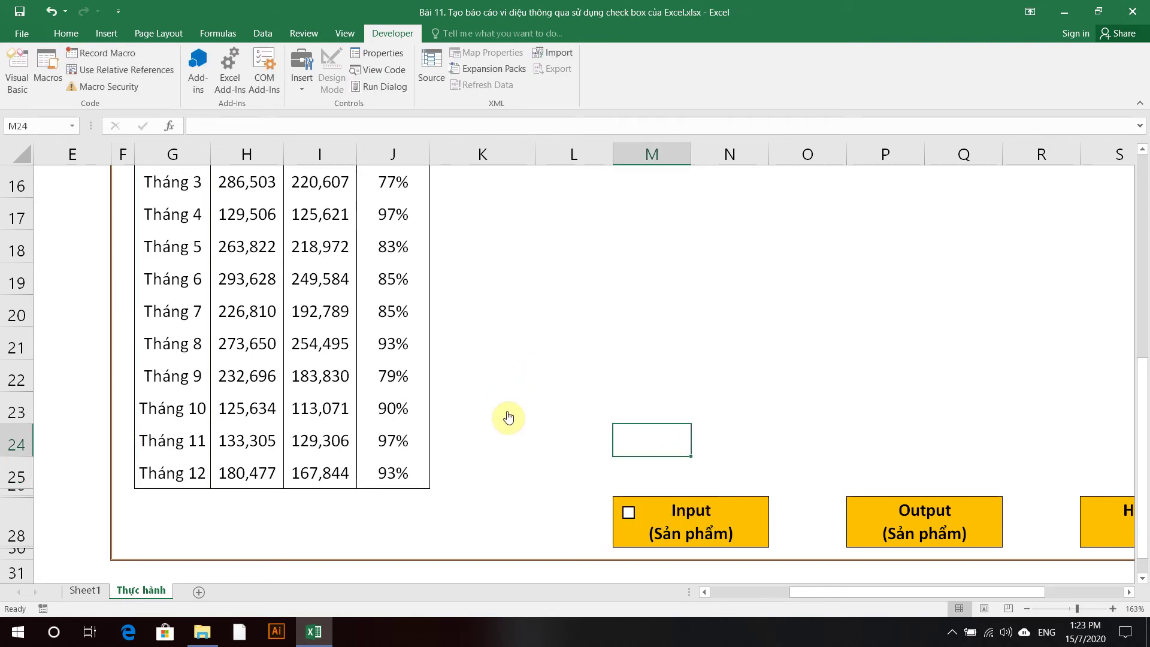
Tick the Input check box and duplicate it twice
{"action": "left_click", "coordinate": [628, 512]}
{"action": "right_click", "coordinate": [628, 511]}
{"action": "key", "text": "Escape"}
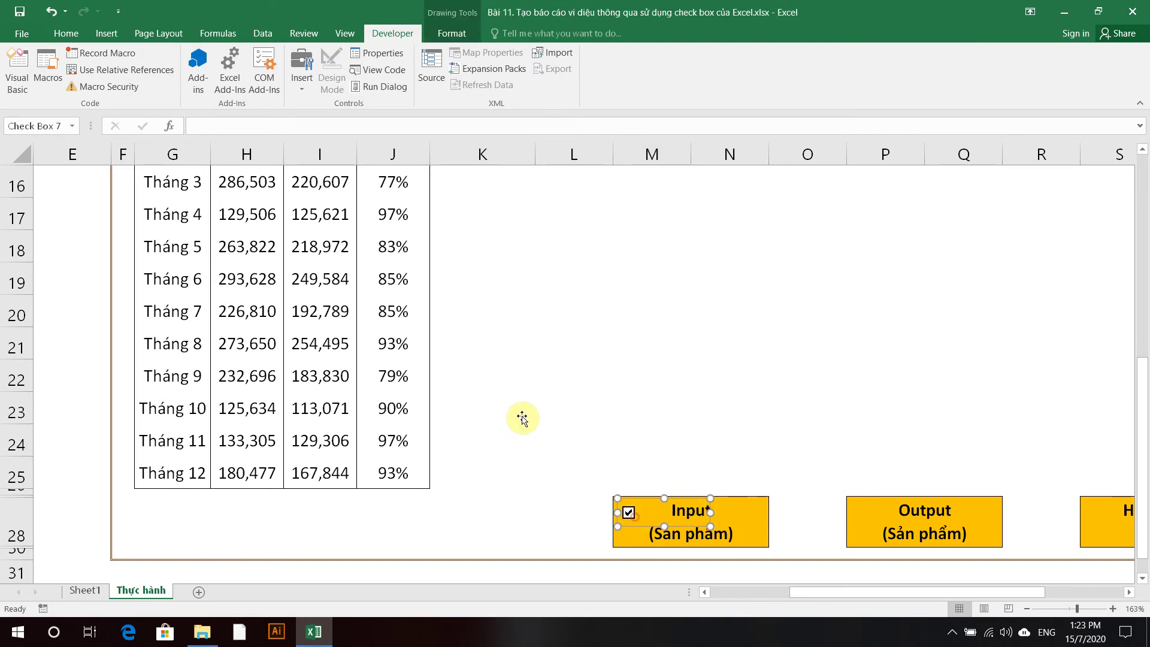
{"action": "key", "text": "ctrl+d"}
{"action": "key", "text": "ctrl+d"}
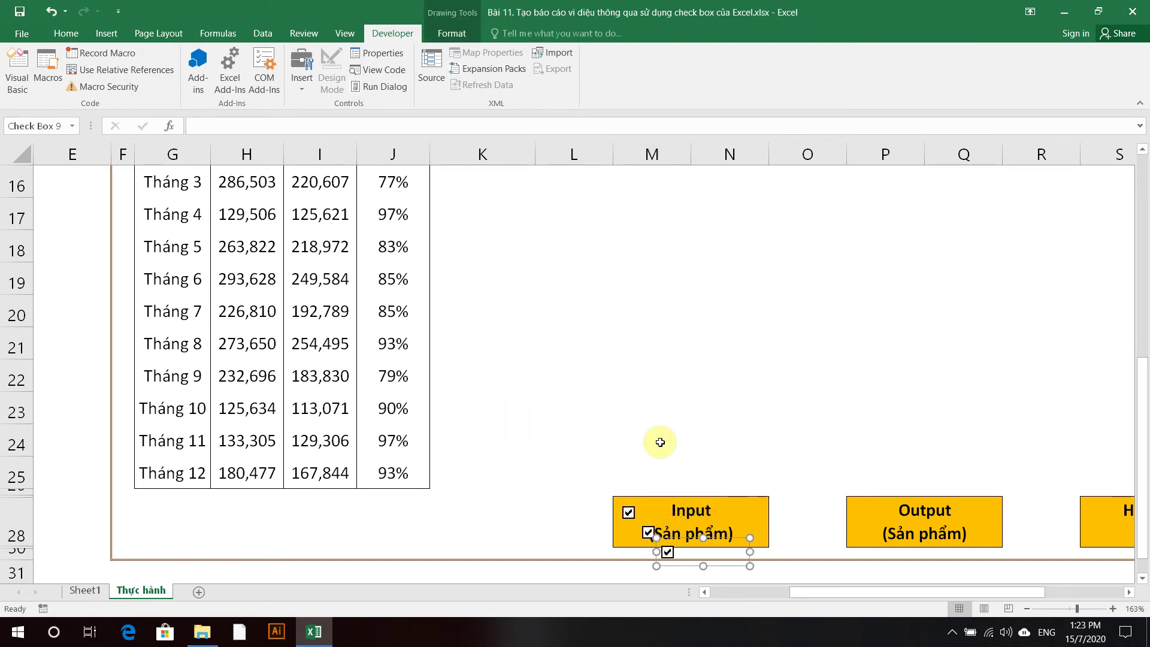
Move the two check box copies onto the Hiệu suất (%) box and the Output (Sản phẩm) box
{"action": "scroll", "coordinate": [739, 473], "scroll_direction": "right", "scroll_amount": 3}
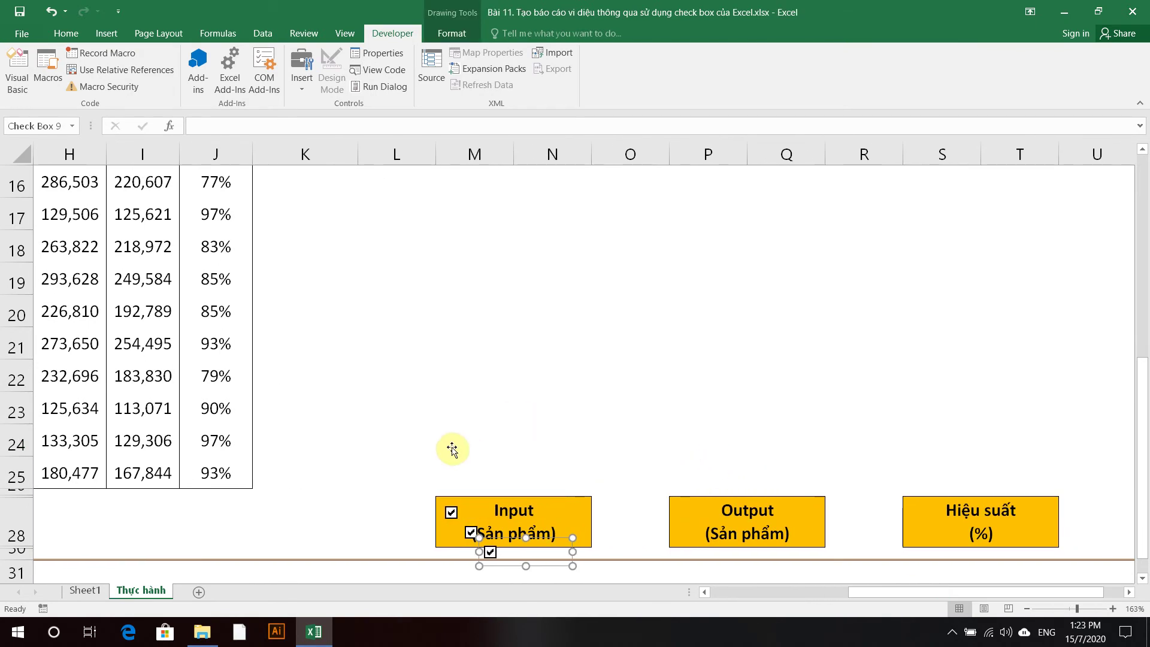
{"action": "left_click_drag", "start_coordinate": [451, 436], "coordinate": [794, 399]}
{"action": "right_click", "coordinate": [471, 532]}
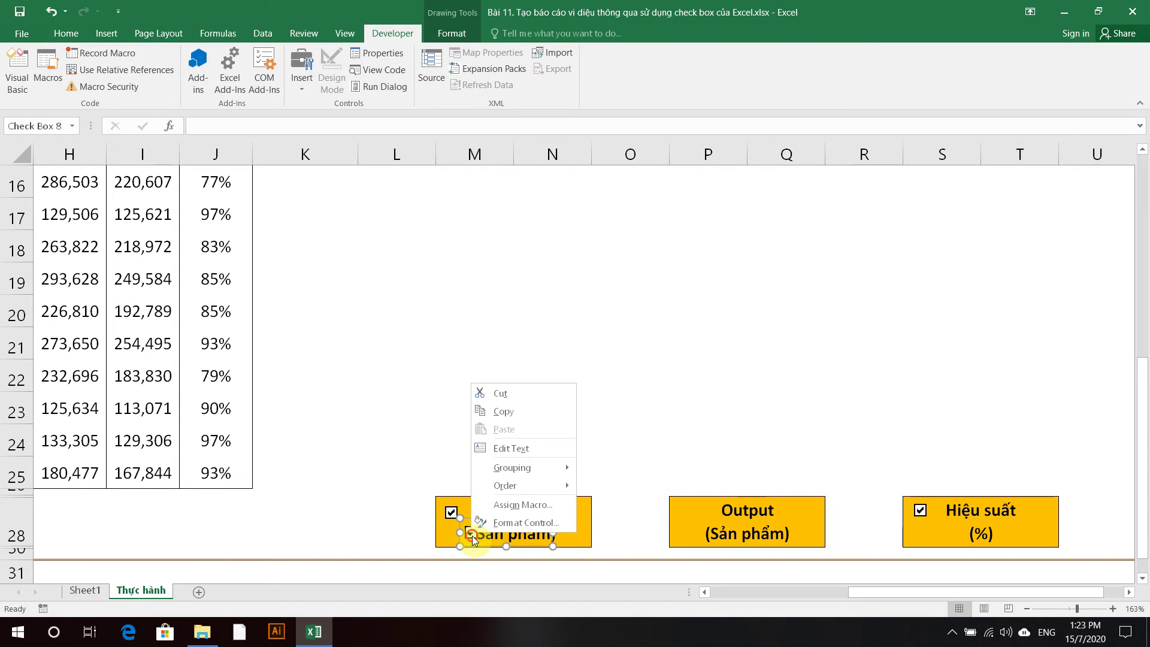
{"action": "key", "text": "Escape"}
{"action": "left_click_drag", "start_coordinate": [380, 437], "coordinate": [552, 412]}
{"action": "left_click", "coordinate": [715, 441]}
Nudge the Input check box slightly upward to align it with the Output and Hiệu suất check boxes
{"action": "right_click", "coordinate": [451, 527]}
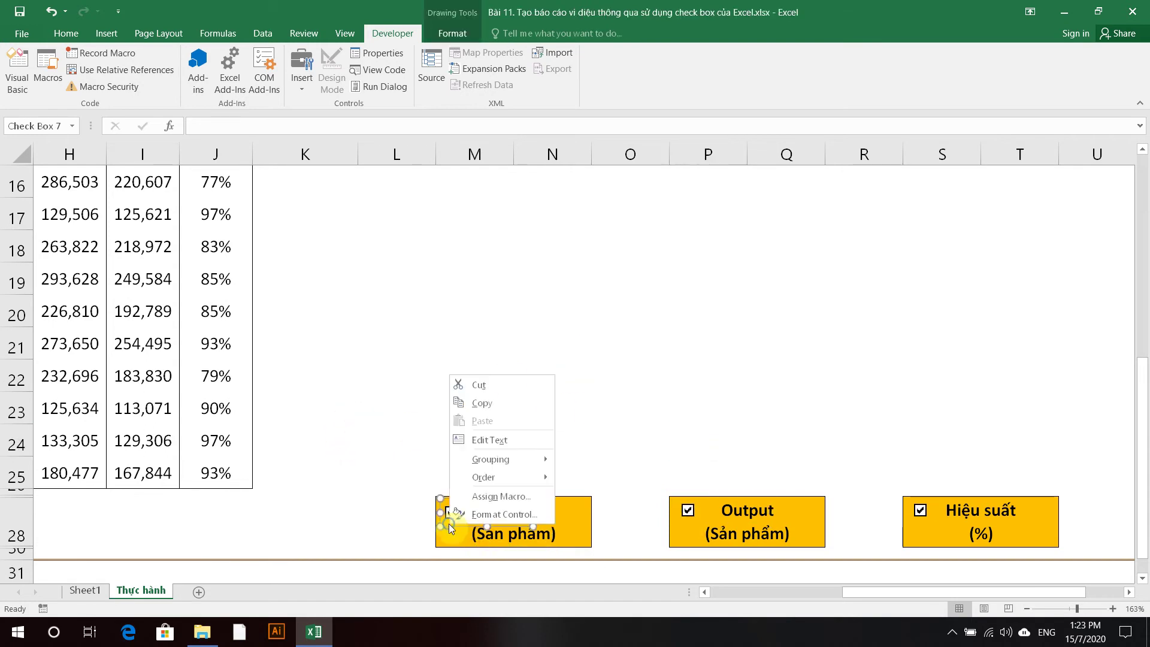
{"action": "key", "text": "Escape"}
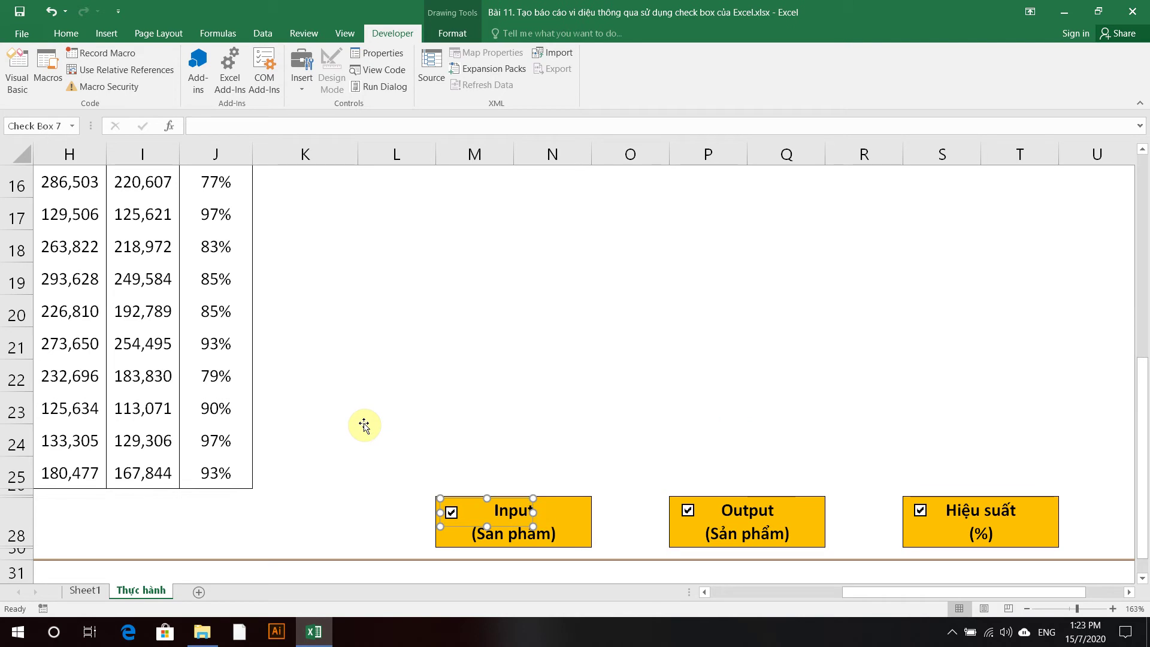
{"action": "key", "text": "Up"}
{"action": "key", "text": "Up"}
{"action": "key", "text": "Up"}
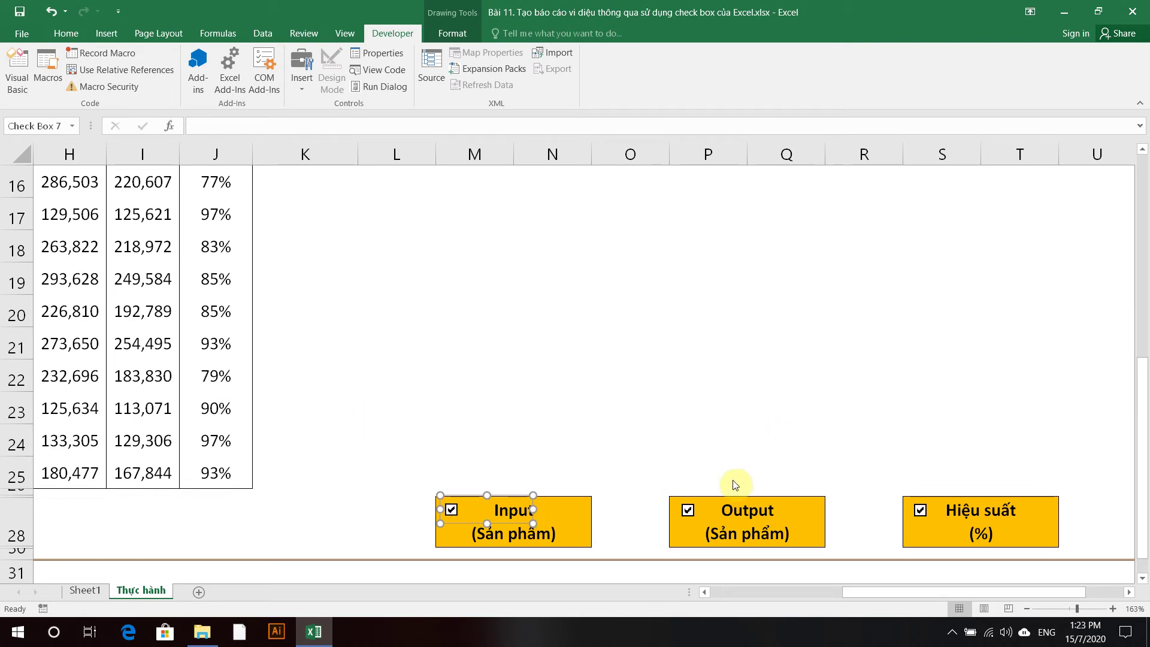
Link the Input check box to cell $B$12 above the copied Input header through Format Control
{"action": "scroll", "coordinate": [732, 477], "scroll_direction": "left", "scroll_amount": 3}
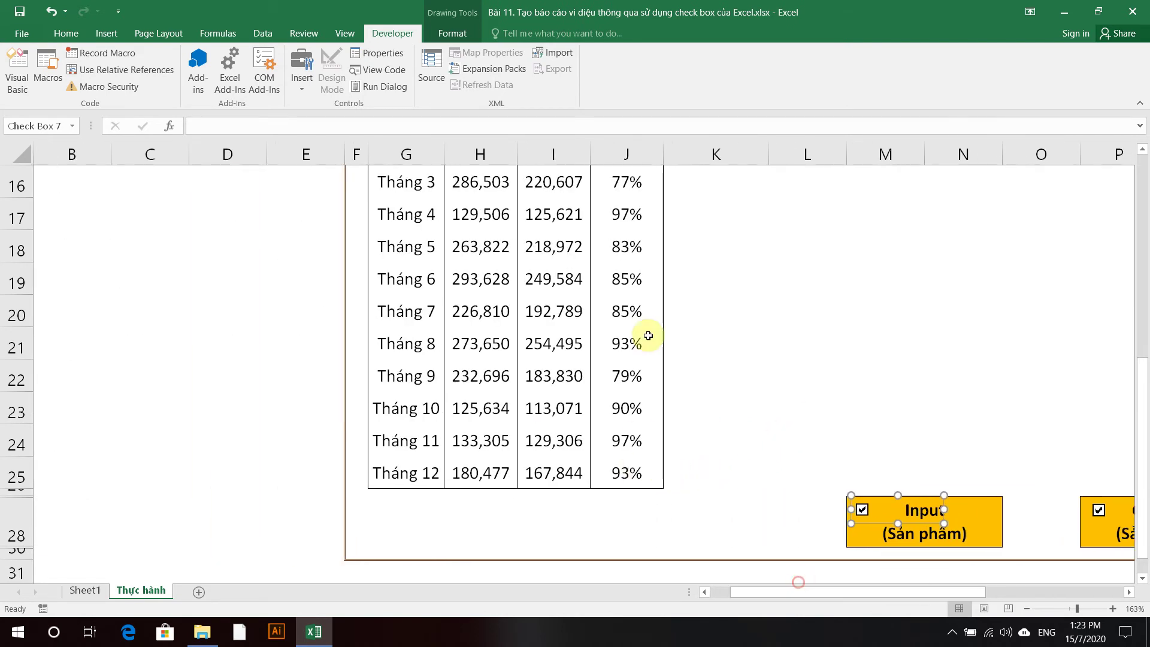
{"action": "key", "text": "Escape"}
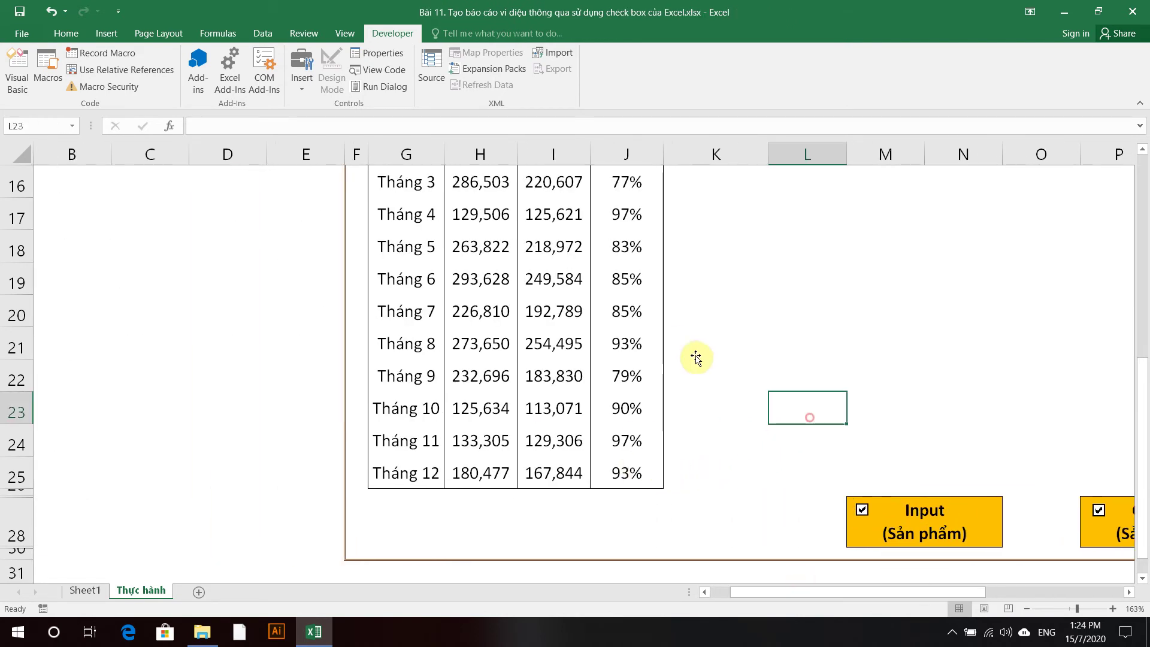
{"action": "right_click", "coordinate": [868, 514]}
{"action": "key", "text": "Up"}
{"action": "key", "text": "Return"}
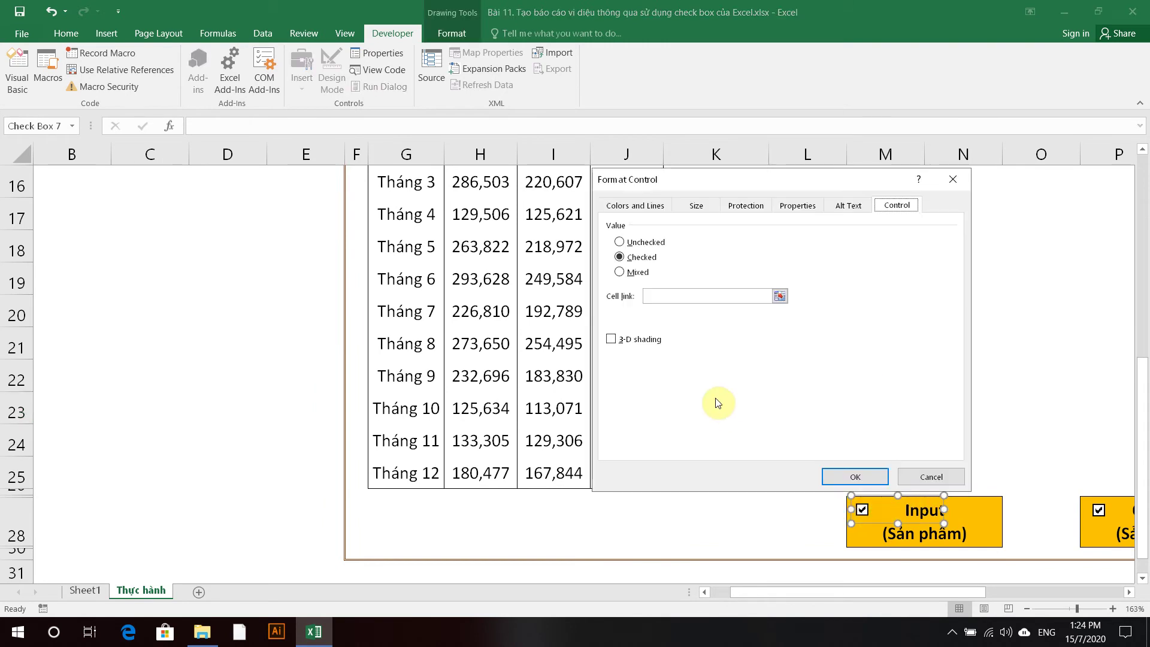
{"action": "left_click", "coordinate": [664, 295]}
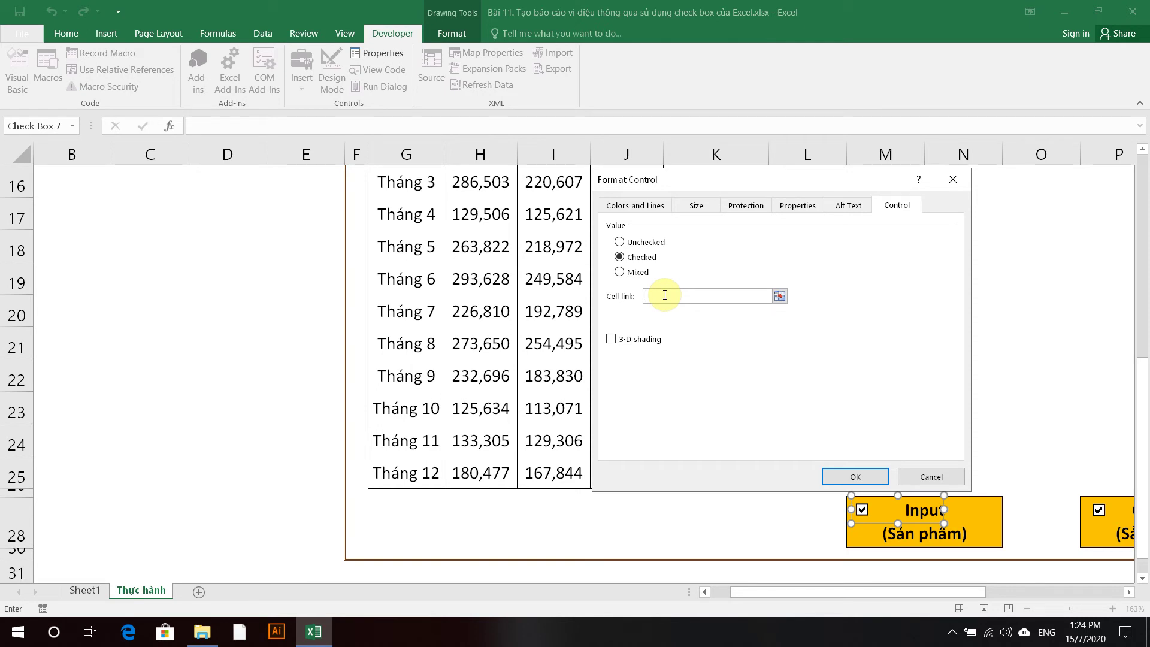
{"action": "left_click_drag", "start_coordinate": [769, 592], "coordinate": [749, 592]}
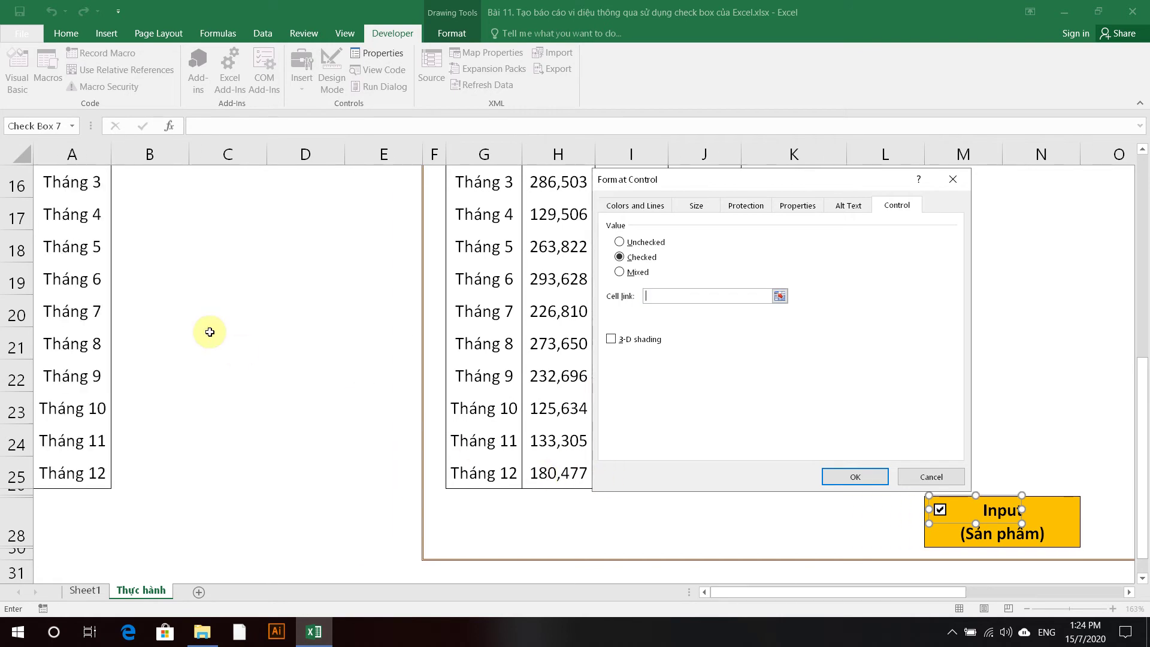
{"action": "scroll", "coordinate": [197, 317], "scroll_direction": "up", "scroll_amount": 4}
{"action": "left_click", "coordinate": [175, 294]}
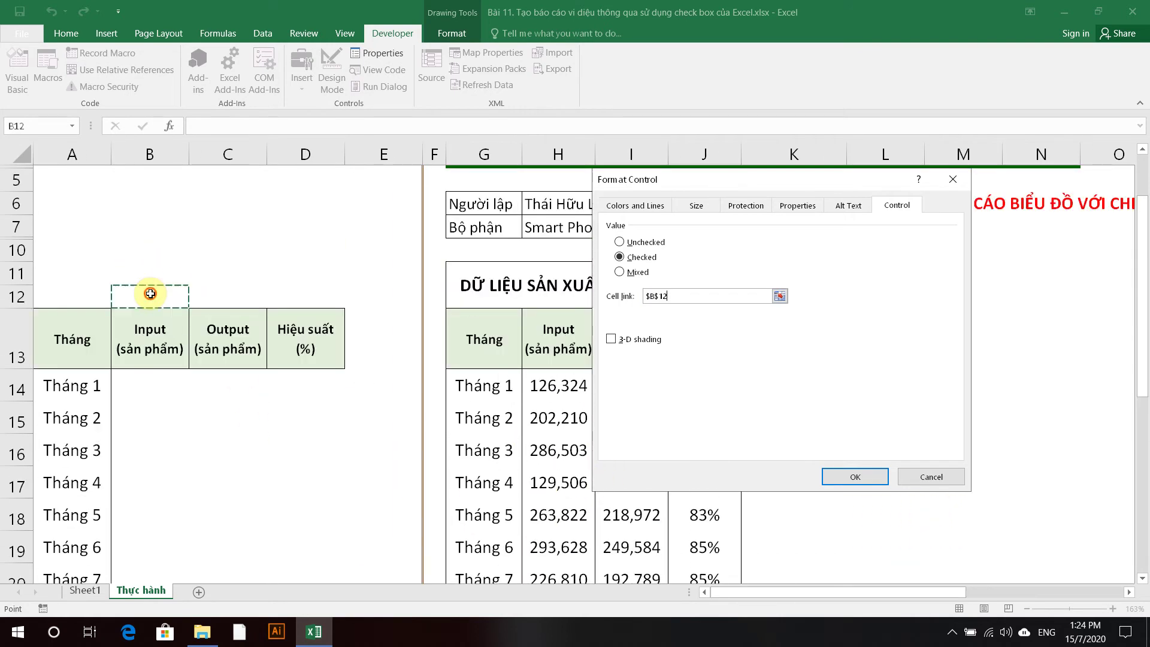
{"action": "left_click", "coordinate": [844, 485]}
{"action": "scroll", "coordinate": [826, 464], "scroll_direction": "down", "scroll_amount": 6}
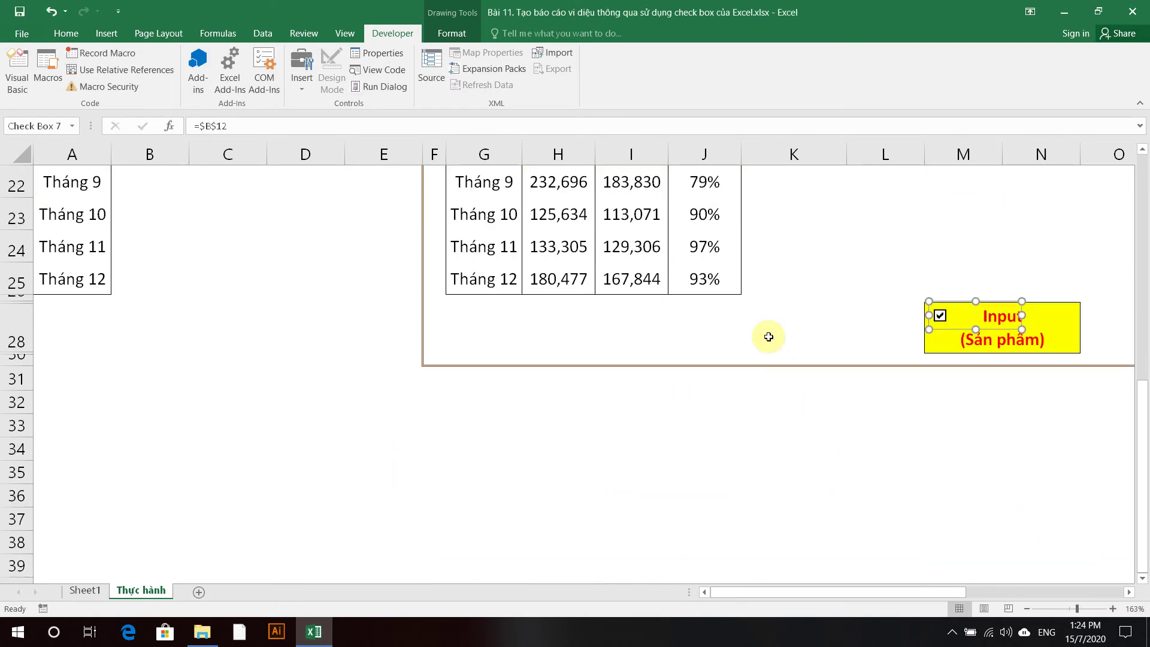
Untick the Input check box to test its linked cell above the copied Input header
{"action": "scroll", "coordinate": [768, 336], "scroll_direction": "up", "scroll_amount": 1}
{"action": "left_click", "coordinate": [893, 429]}
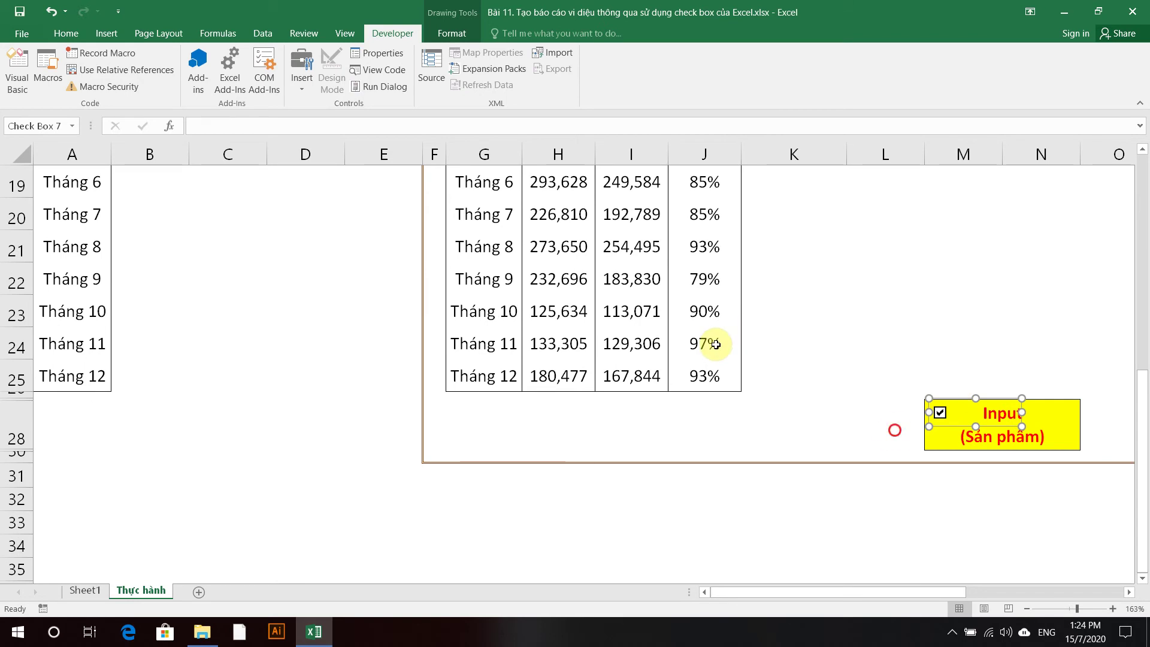
{"action": "left_click", "coordinate": [940, 413]}
{"action": "scroll", "coordinate": [146, 215], "scroll_direction": "up", "scroll_amount": 4}
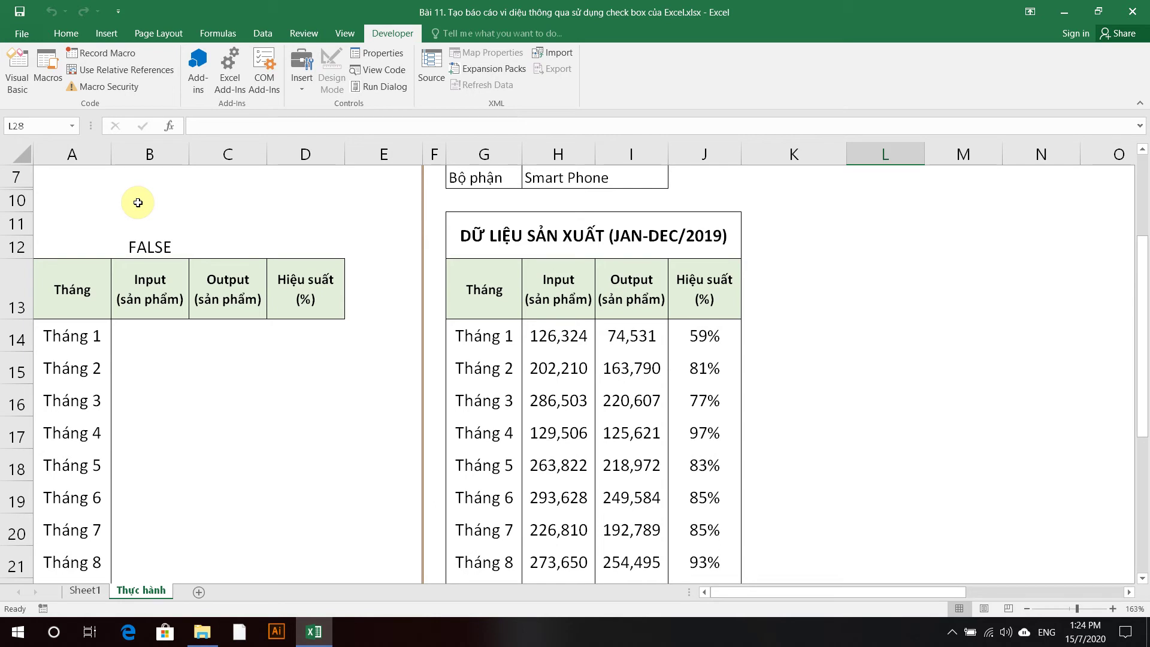
Link the Output (Sản phẩm) check box to cell $C$12 through Format Control
{"action": "left_click_drag", "start_coordinate": [921, 593], "coordinate": [1021, 596]}
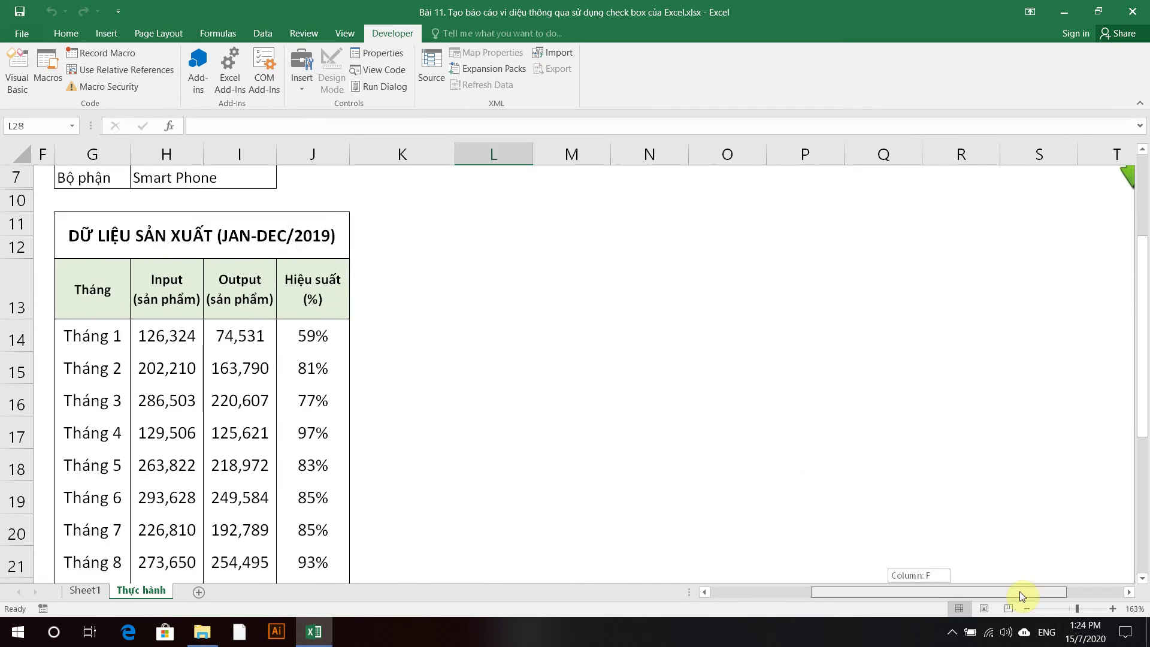
{"action": "scroll", "coordinate": [770, 411], "scroll_direction": "down", "scroll_amount": 3}
{"action": "right_click", "coordinate": [789, 510]}
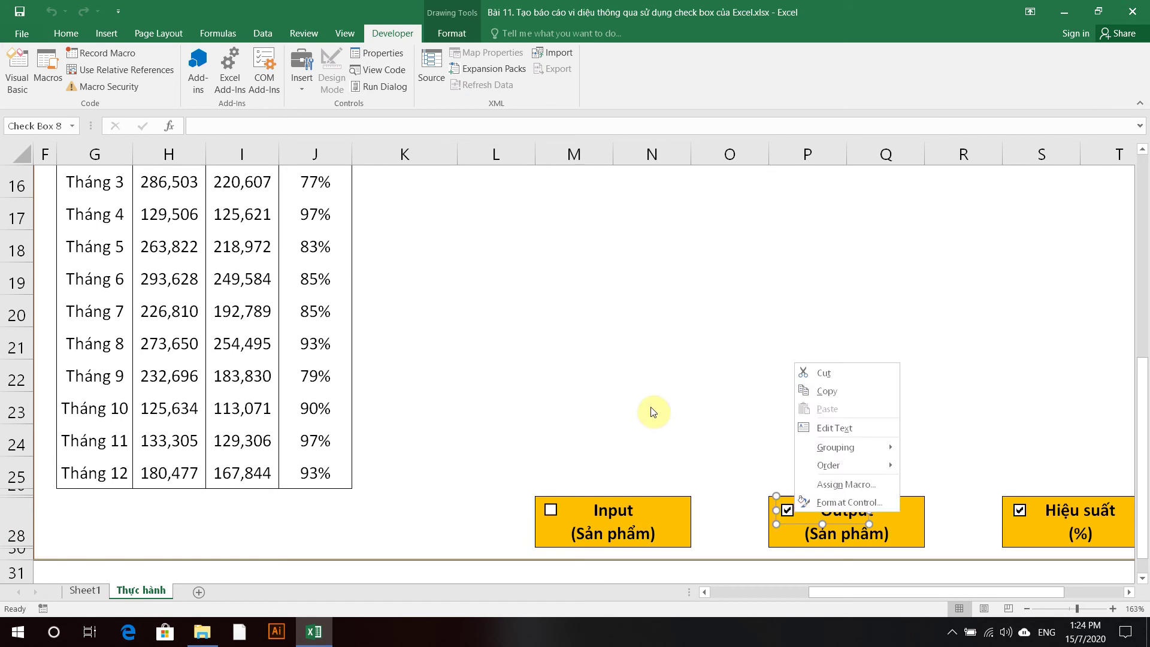
{"action": "left_click", "coordinate": [849, 501]}
{"action": "left_click", "coordinate": [666, 296]}
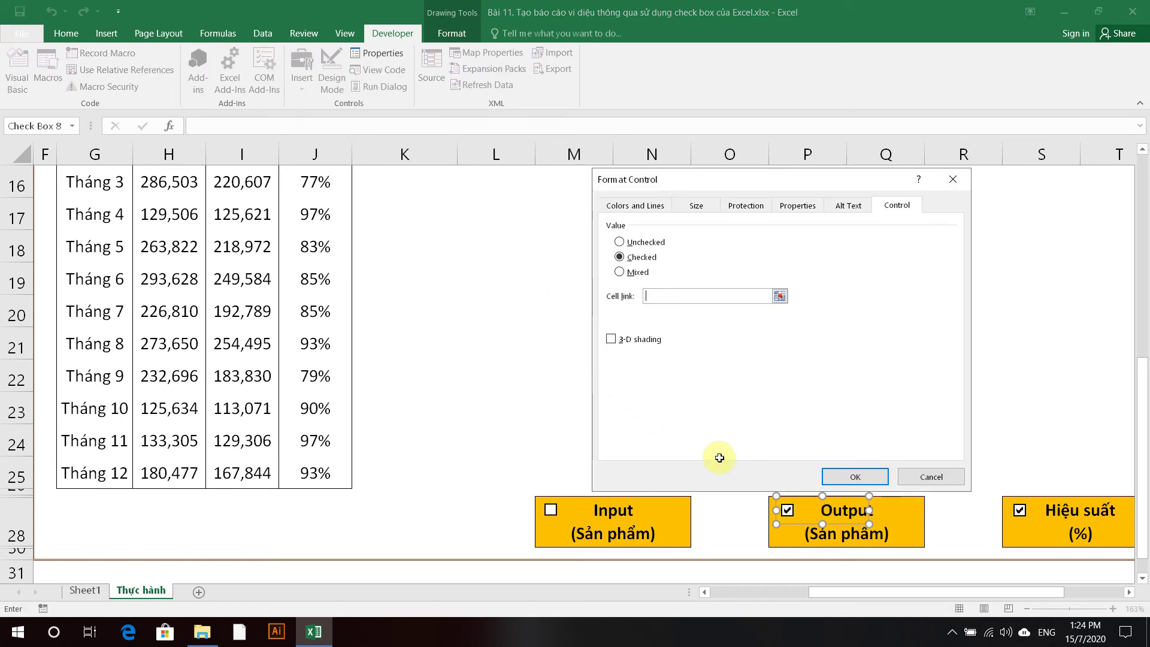
{"action": "scroll", "coordinate": [689, 473], "scroll_direction": "left", "scroll_amount": 5}
{"action": "scroll", "coordinate": [590, 473], "scroll_direction": "up", "scroll_amount": 3}
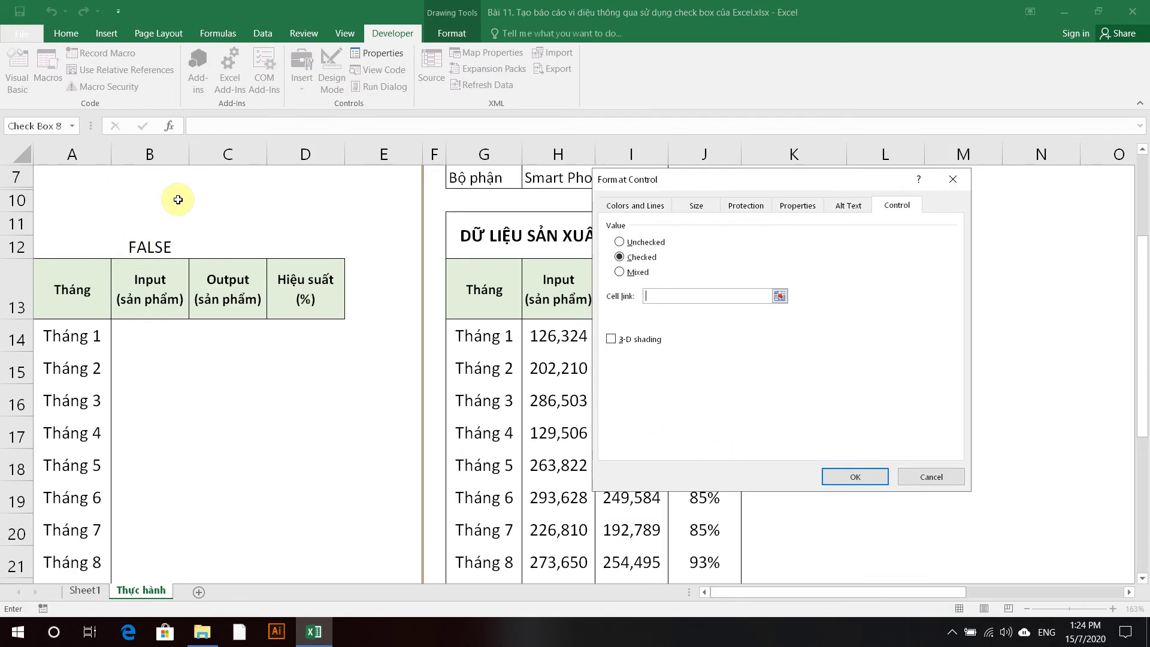
{"action": "left_click", "coordinate": [228, 247]}
{"action": "left_click", "coordinate": [855, 476]}
Link the Hiệu suất (%) check box to cell $D$12 through Format Control
{"action": "left_click_drag", "start_coordinate": [881, 591], "coordinate": [885, 591]}
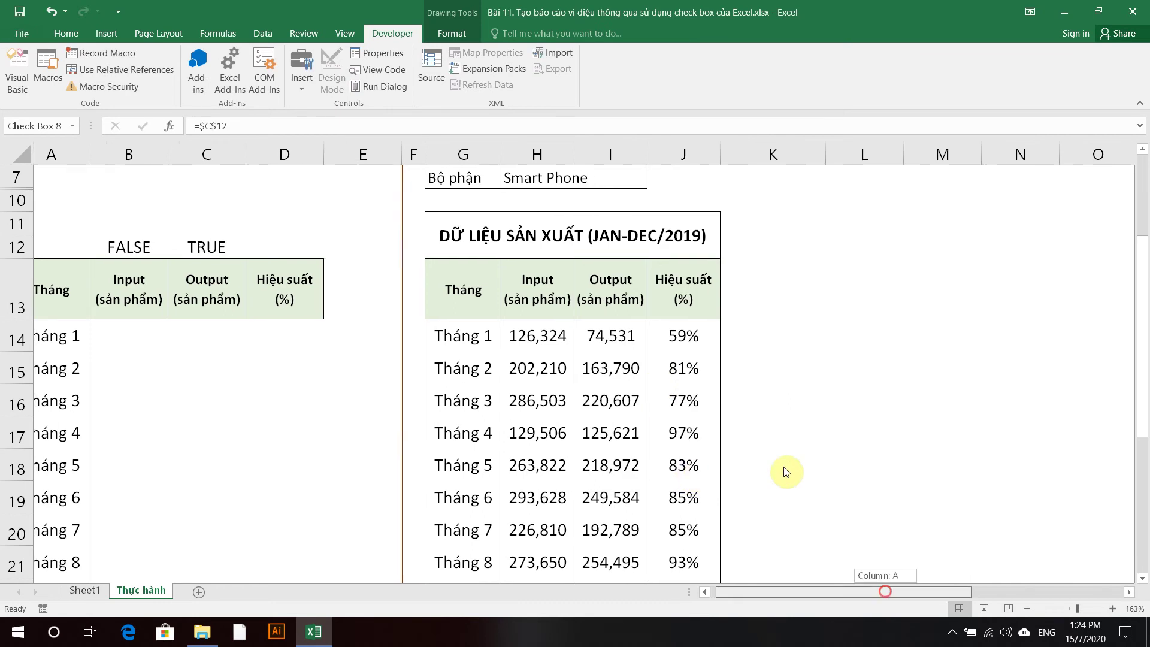
{"action": "scroll", "coordinate": [998, 544], "scroll_direction": "right", "scroll_amount": 7}
{"action": "scroll", "coordinate": [791, 416], "scroll_direction": "down", "scroll_amount": 3}
{"action": "right_click", "coordinate": [919, 509]}
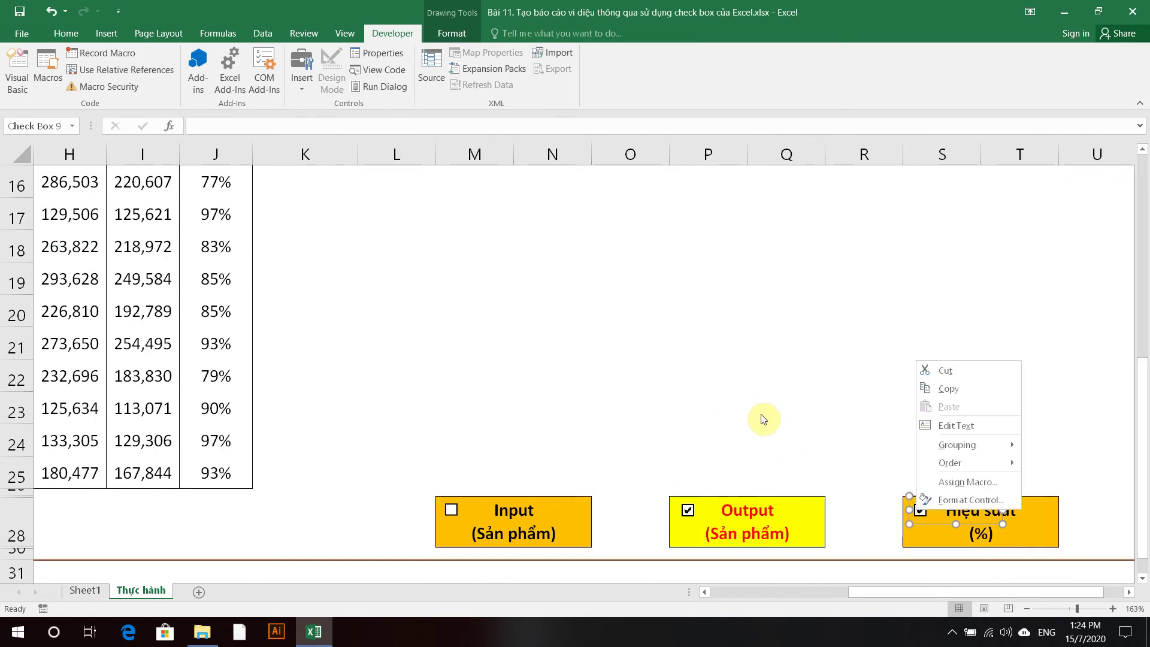
{"action": "key", "text": "f"}
{"action": "left_click", "coordinate": [675, 296]}
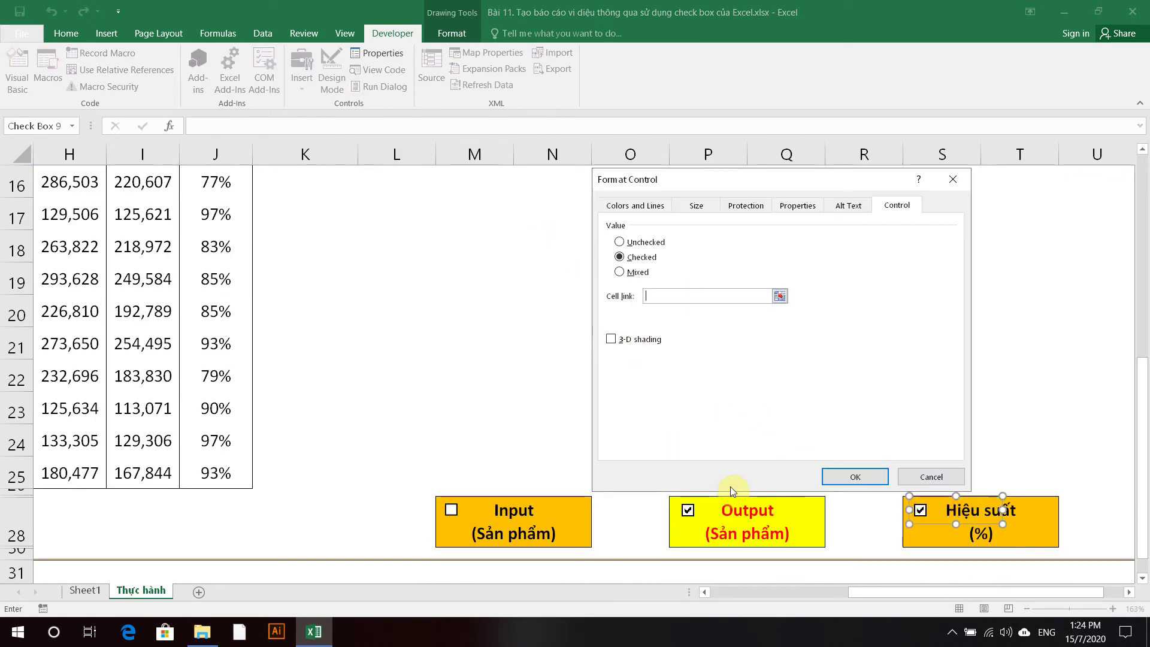
{"action": "scroll", "coordinate": [162, 324], "scroll_direction": "left", "scroll_amount": 7}
{"action": "scroll", "coordinate": [251, 266], "scroll_direction": "up", "scroll_amount": 3}
{"action": "left_click", "coordinate": [292, 298]}
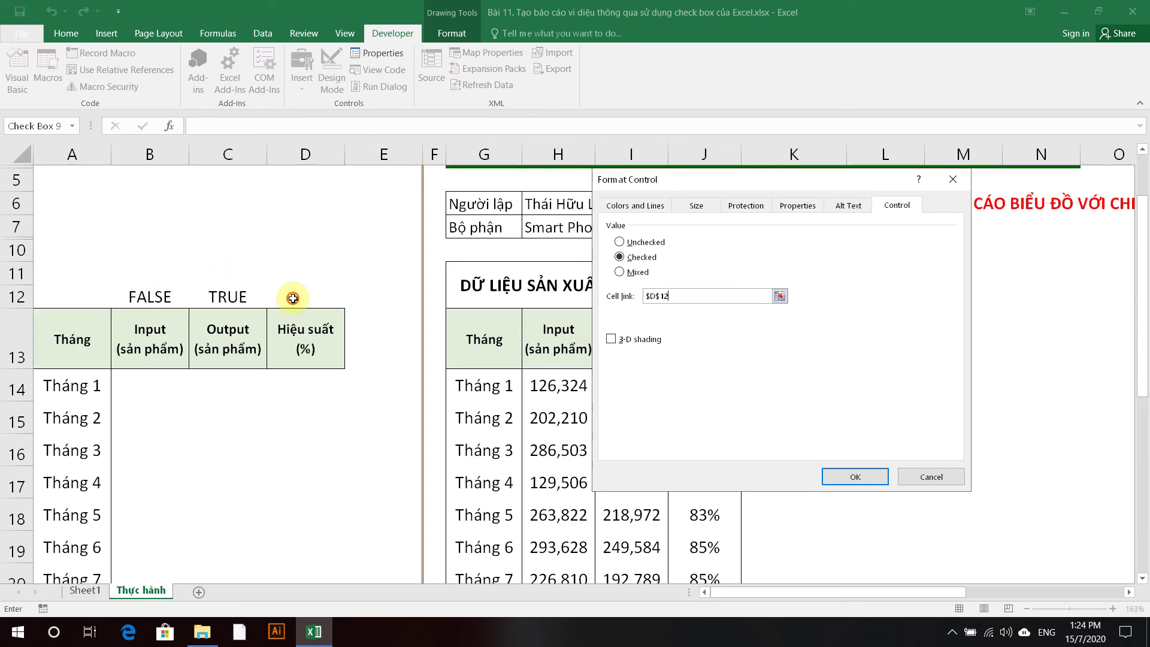
{"action": "key", "text": "Return"}
{"action": "left_click", "coordinate": [340, 438]}
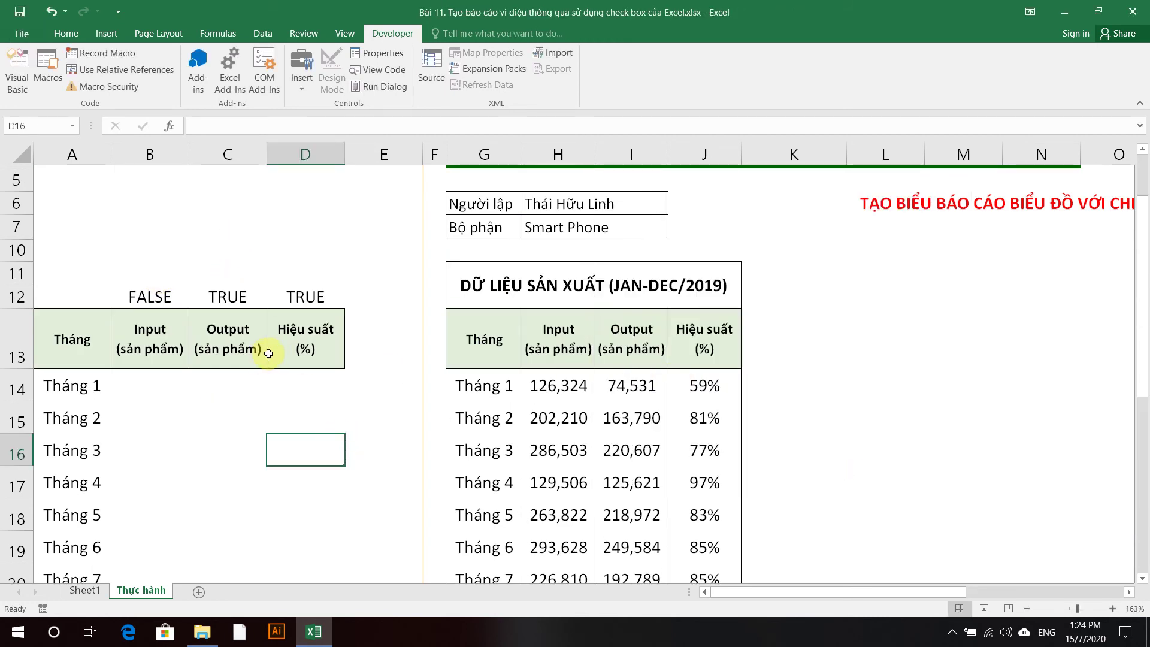
Write the formula =IF(B12=TRUE,H14,"") in cell B14 for the Tháng 1 Input value
{"action": "left_click", "coordinate": [134, 378]}
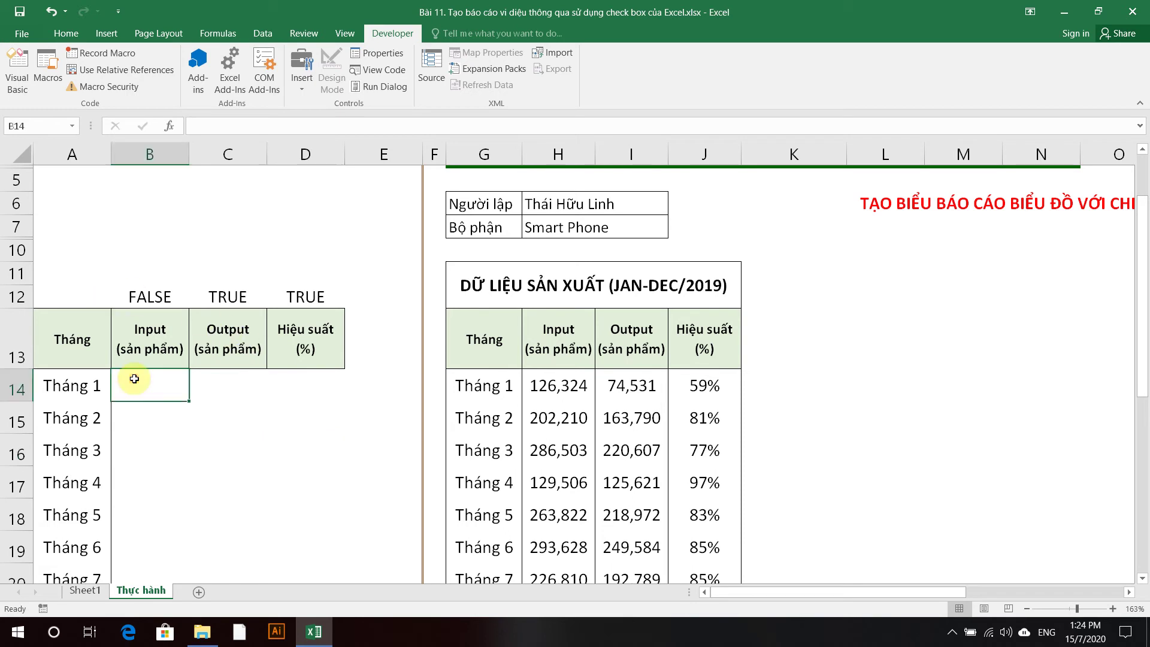
{"action": "type", "text": "=if"}
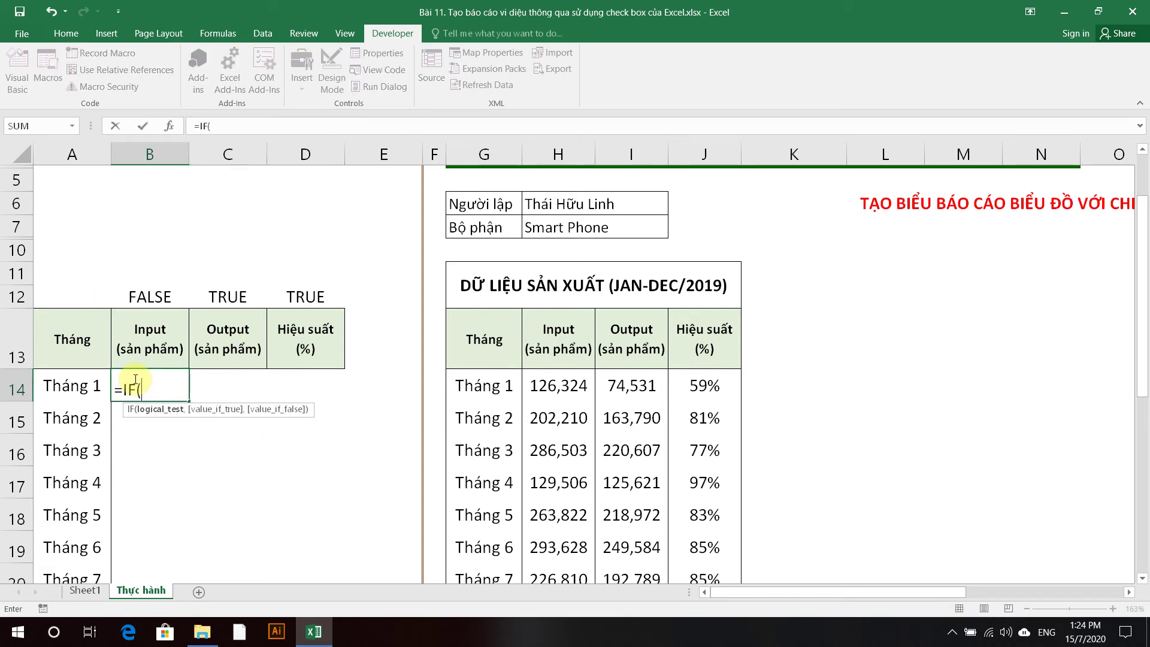
{"action": "left_click", "coordinate": [147, 295]}
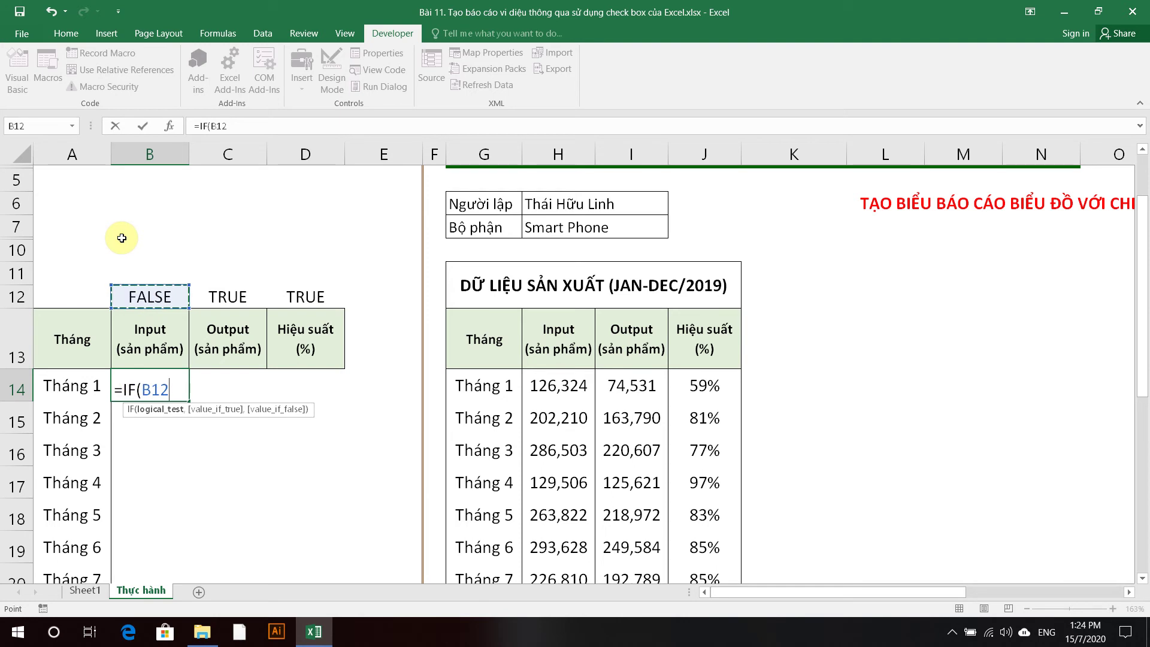
{"action": "type", "text": "=tru"}
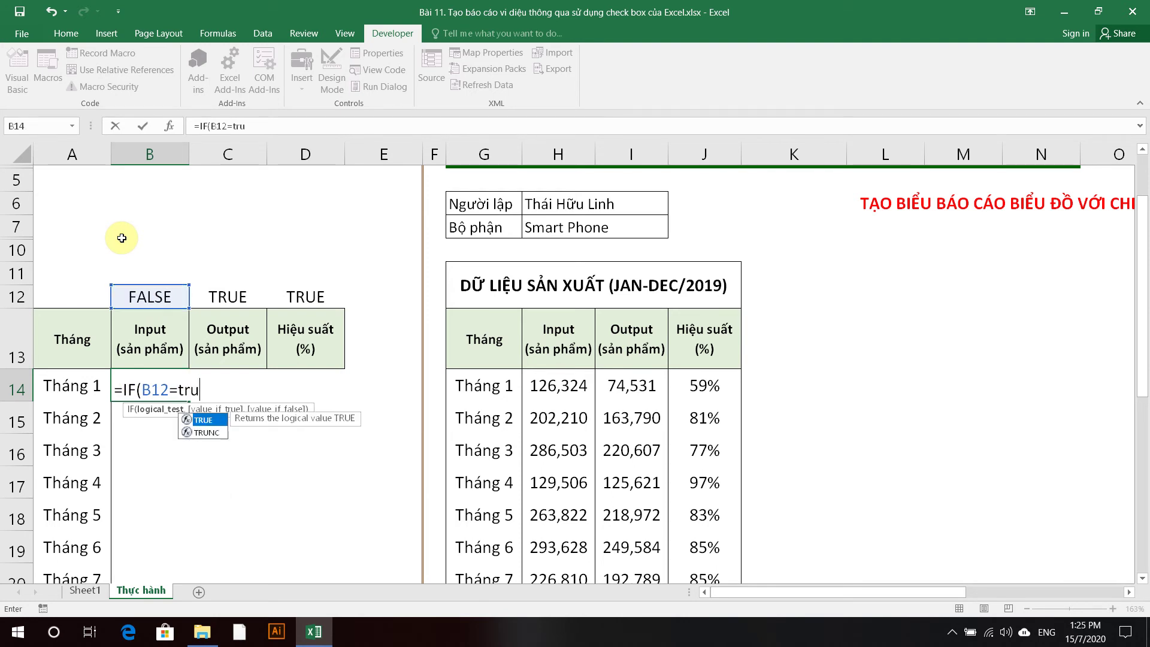
{"action": "key", "text": "Tab"}
{"action": "type", "text": ","}
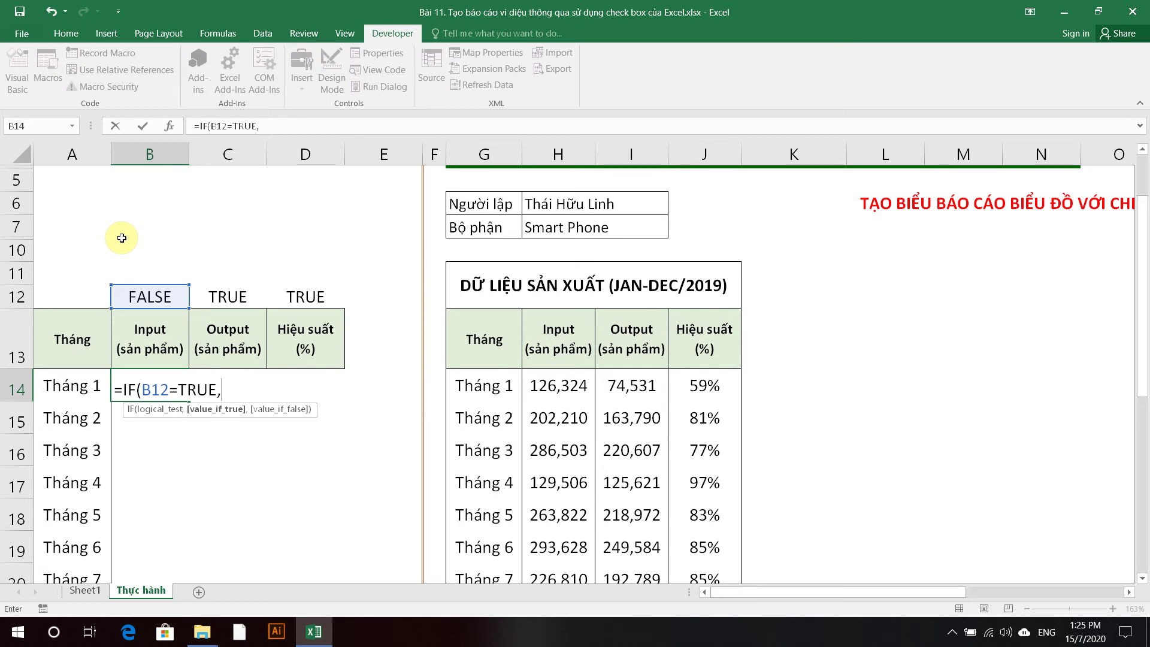
{"action": "left_click", "coordinate": [558, 383]}
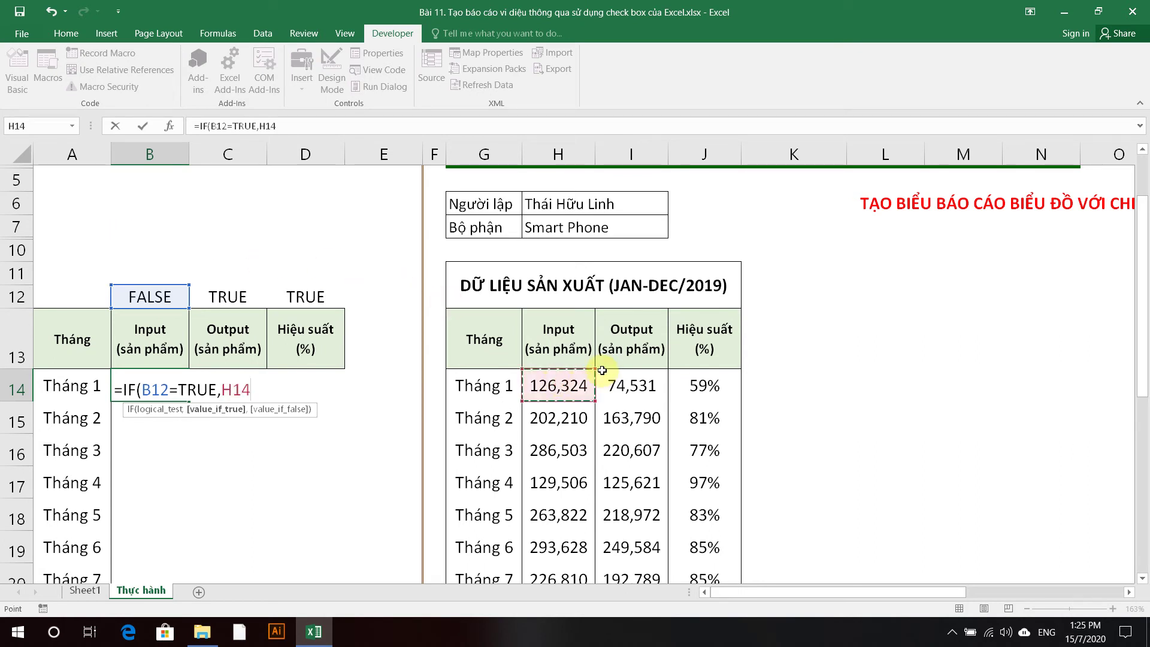
{"action": "type", "text": ","}
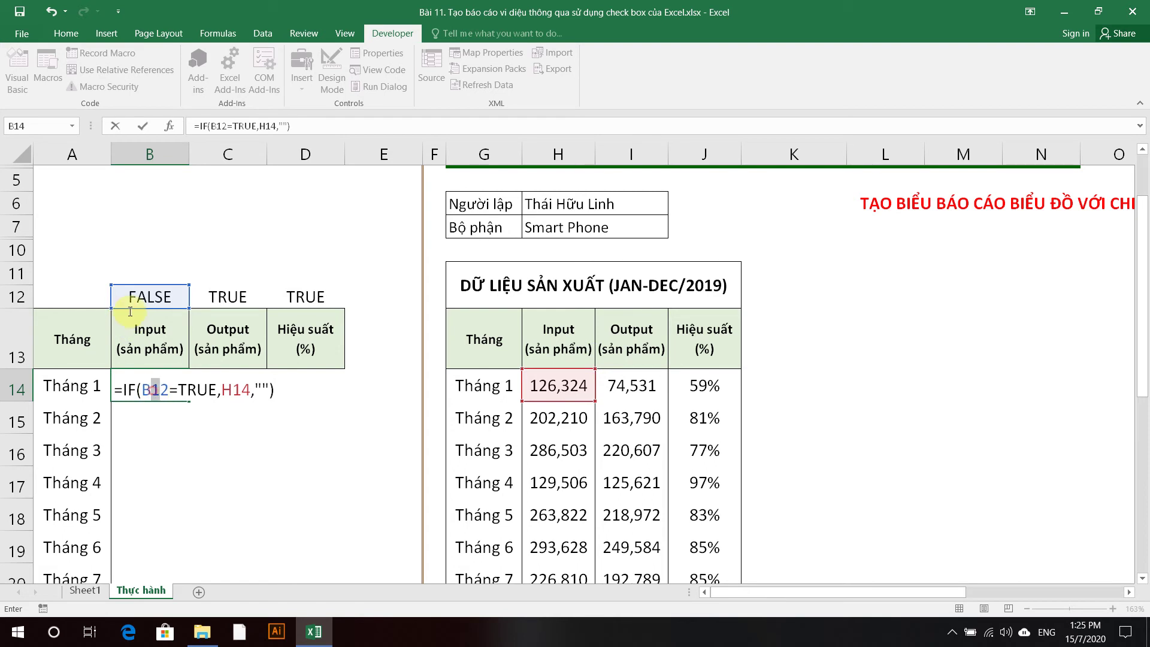
Lock the row of the formula's B12 reference as B$12 and fill the formula down the Input column to Tháng 12
{"action": "left_click_drag", "start_coordinate": [151, 390], "coordinate": [170, 390]}
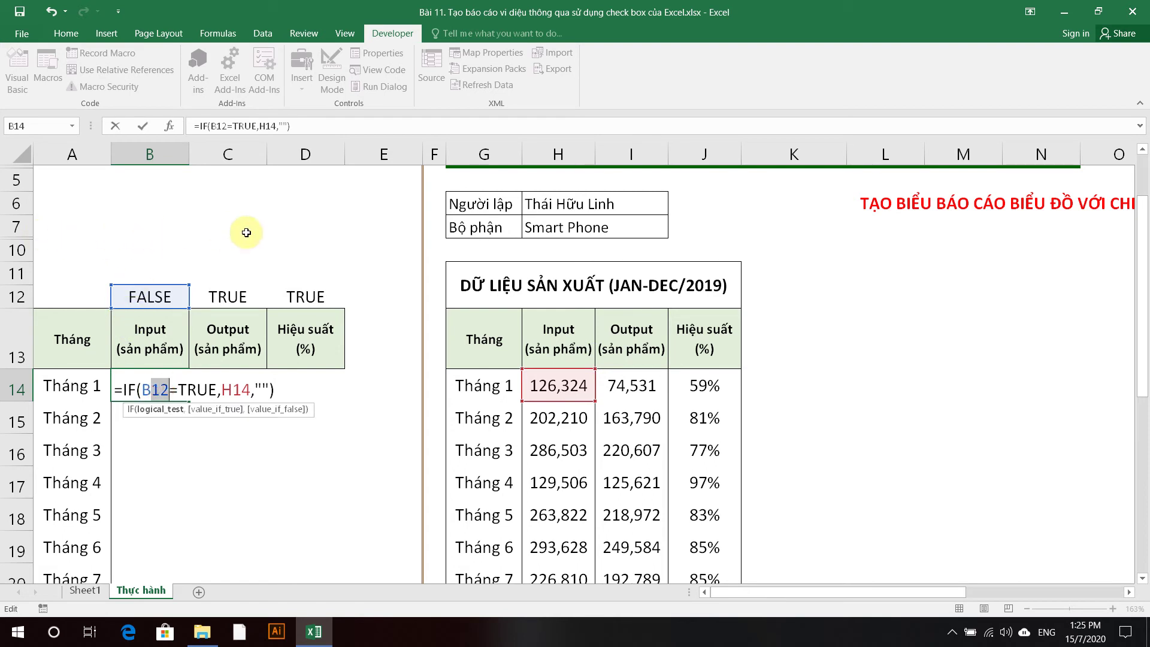
{"action": "key", "text": "F4"}
{"action": "key", "text": "F4"}
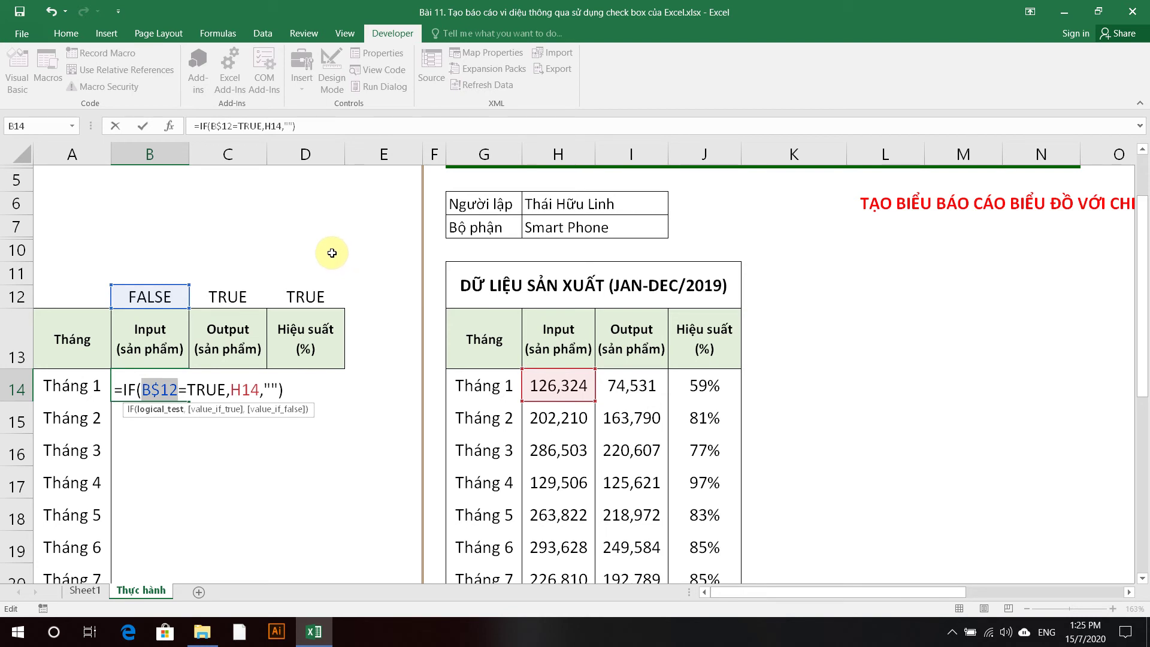
{"action": "key", "text": "Return"}
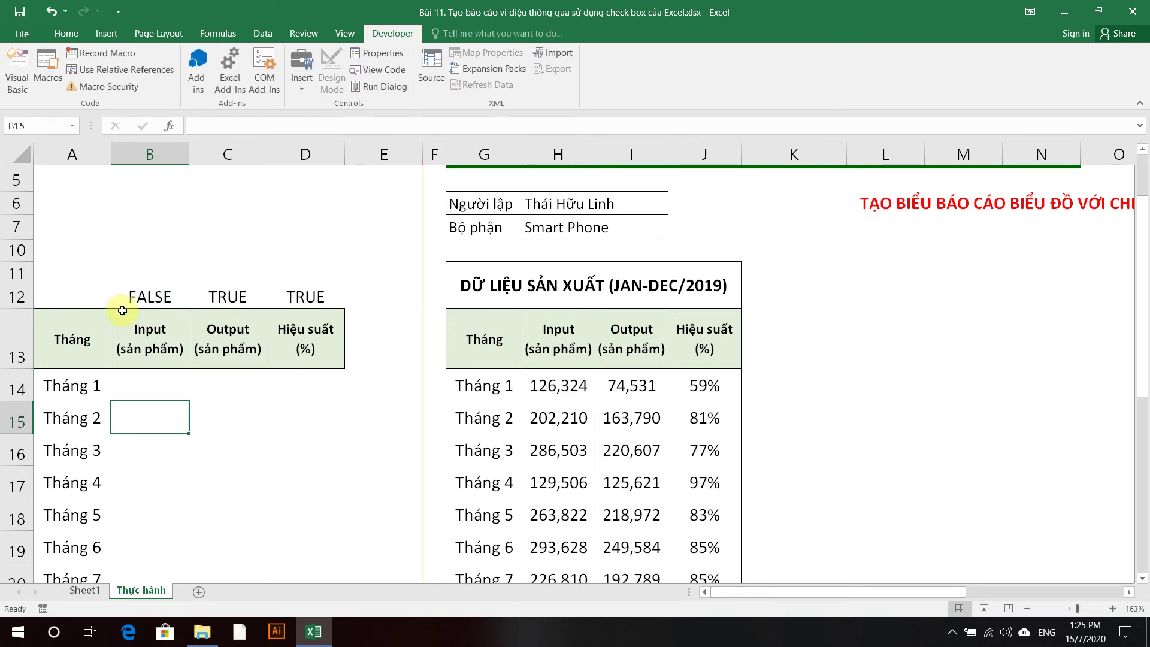
{"action": "key", "text": "Up"}
{"action": "double_click", "coordinate": [189, 401]}
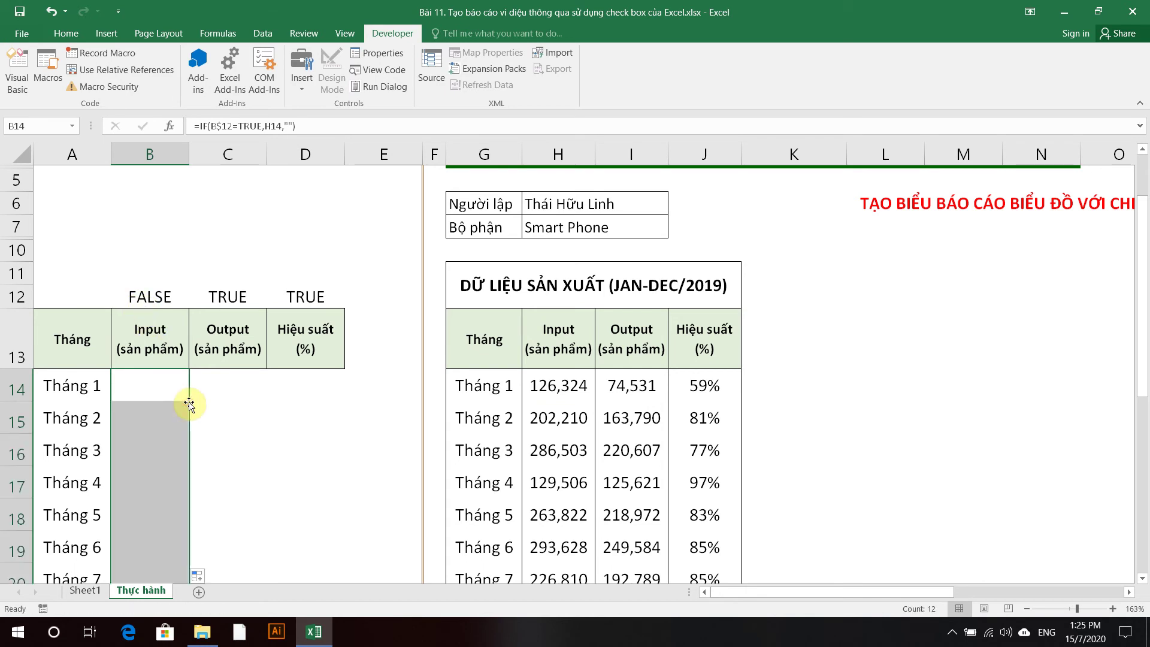
Tick the Input check box to test the formulas in the Input column
{"action": "scroll", "coordinate": [752, 421], "scroll_direction": "down", "scroll_amount": 5}
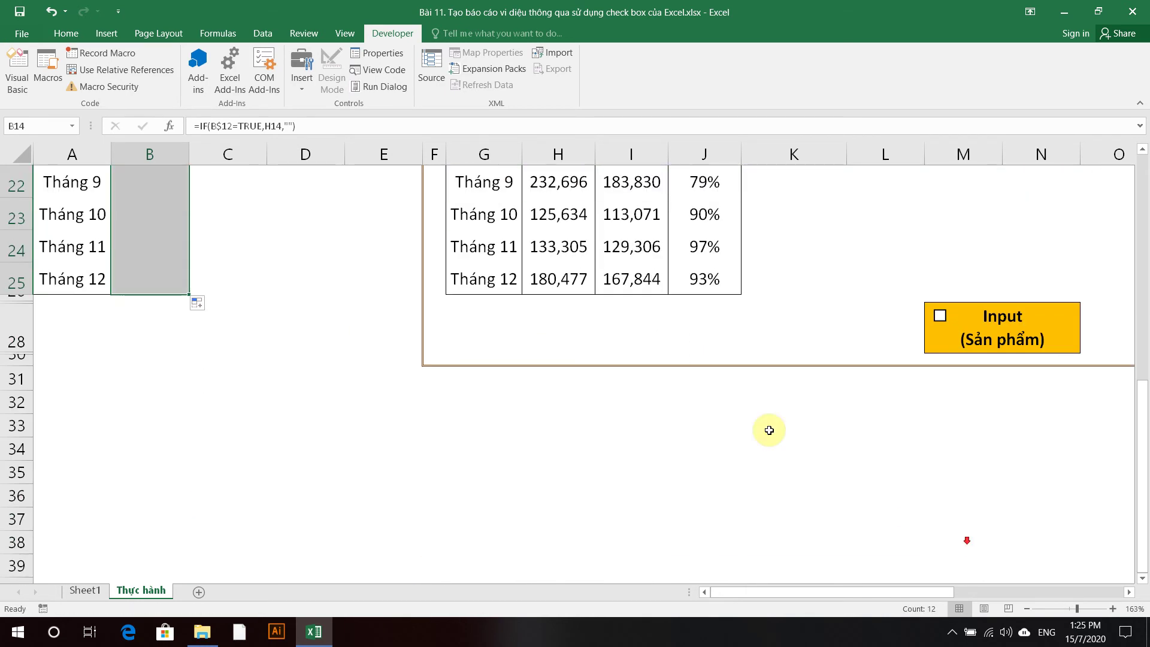
{"action": "left_click", "coordinate": [939, 316]}
{"action": "scroll", "coordinate": [288, 343], "scroll_direction": "up", "scroll_amount": 1}
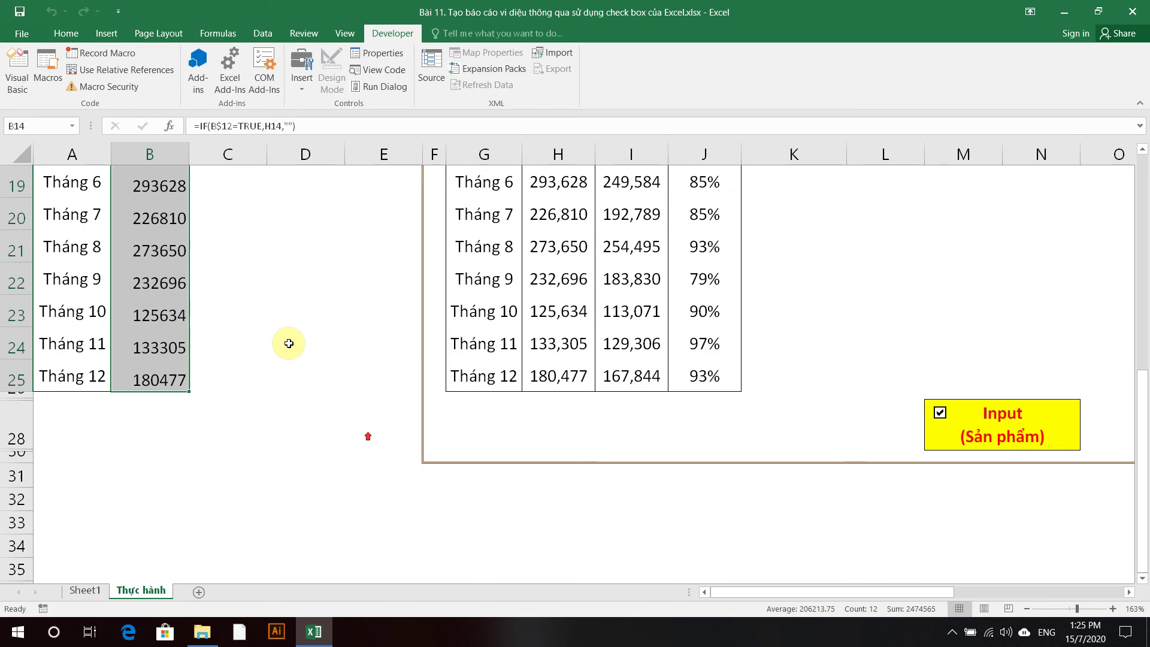
{"action": "scroll", "coordinate": [288, 343], "scroll_direction": "up", "scroll_amount": 4}
Fill the B14 formula across to the Output and Hiệu suất columns and down to the Tháng 12 row
{"action": "left_click", "coordinate": [161, 338]}
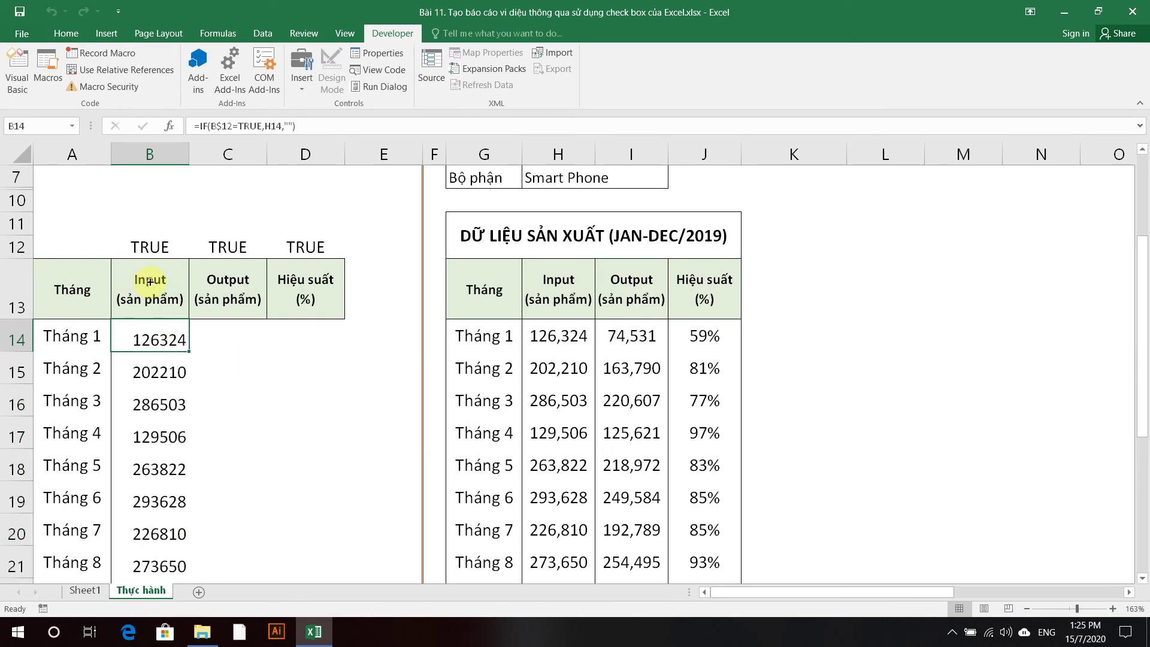
{"action": "left_click_drag", "start_coordinate": [188, 351], "coordinate": [254, 277]}
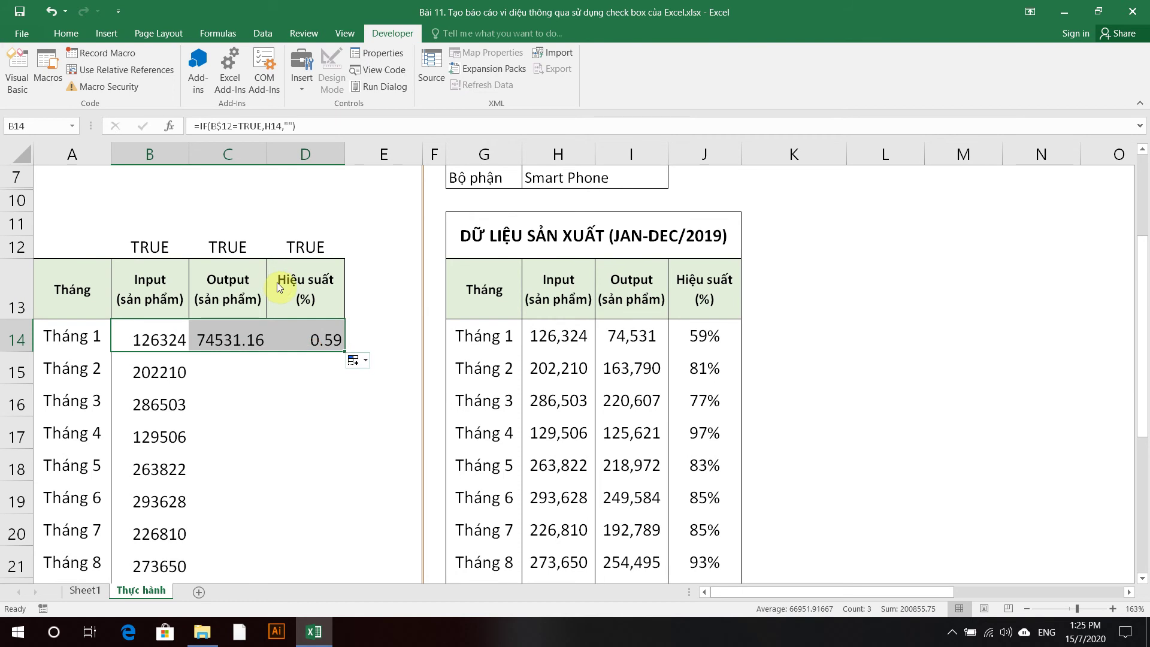
{"action": "left_click_drag", "start_coordinate": [347, 352], "coordinate": [265, 413]}
{"action": "scroll", "coordinate": [277, 371], "scroll_direction": "up", "scroll_amount": 5}
{"action": "left_click", "coordinate": [385, 436]}
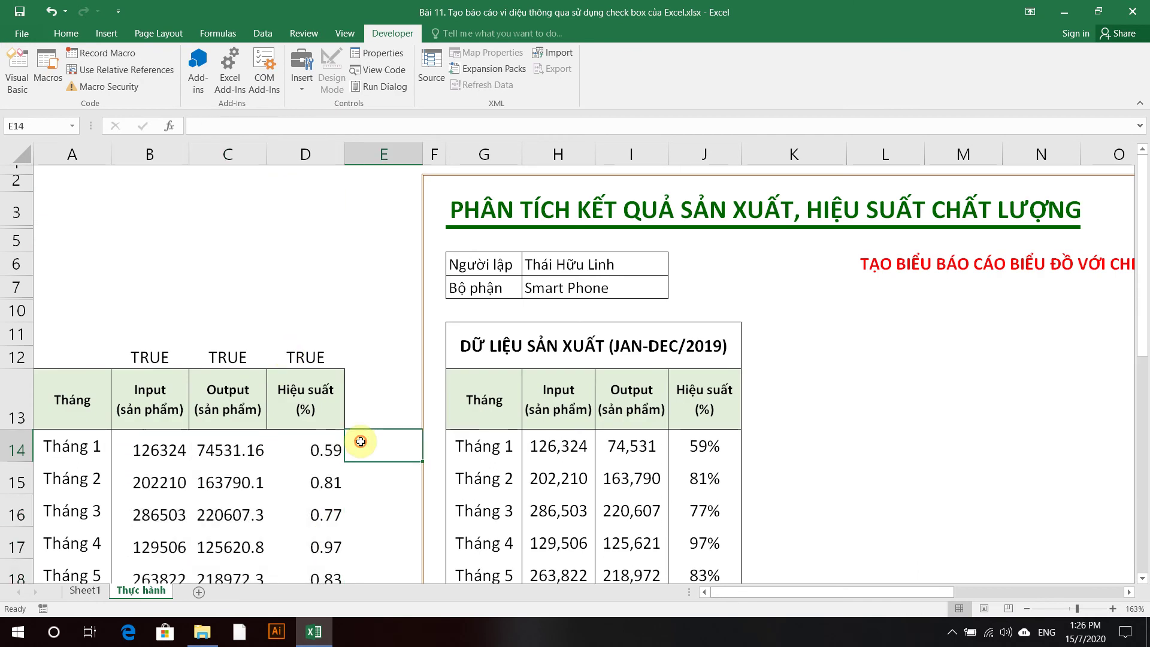
Format the Hiệu suất values in D14:D25 as percentages
{"action": "scroll", "coordinate": [259, 300], "scroll_direction": "down", "scroll_amount": 2}
{"action": "left_click_drag", "start_coordinate": [313, 341], "coordinate": [250, 443]}
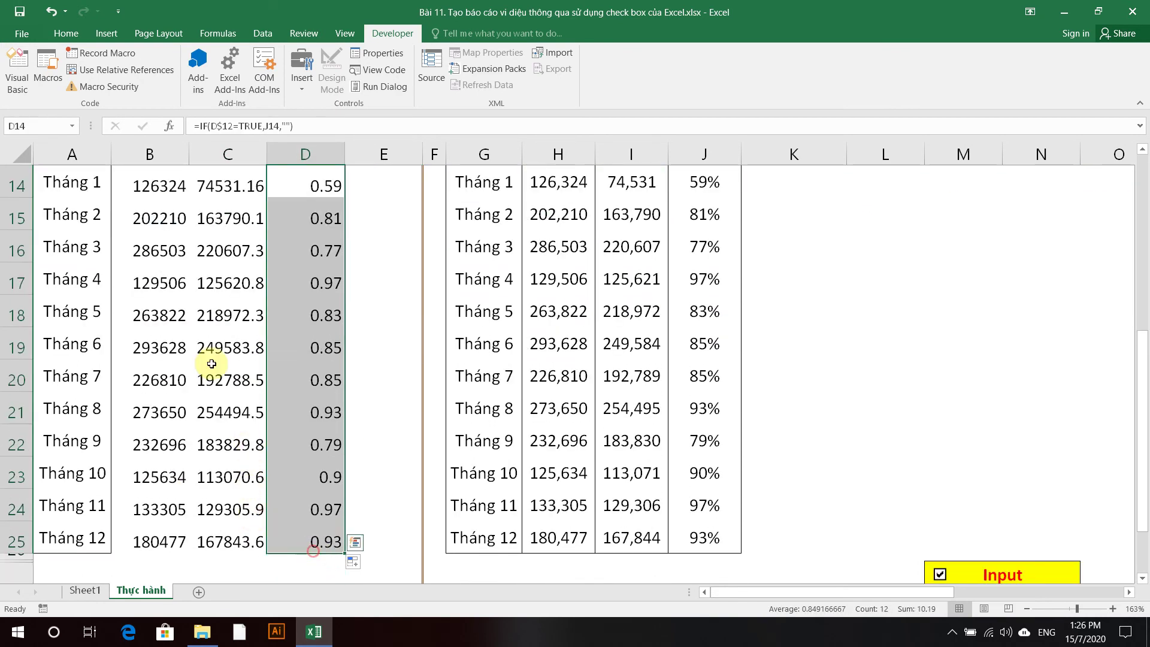
{"action": "left_click", "coordinate": [66, 33]}
{"action": "left_click", "coordinate": [472, 81]}
{"action": "scroll", "coordinate": [333, 197], "scroll_direction": "up", "scroll_amount": 3}
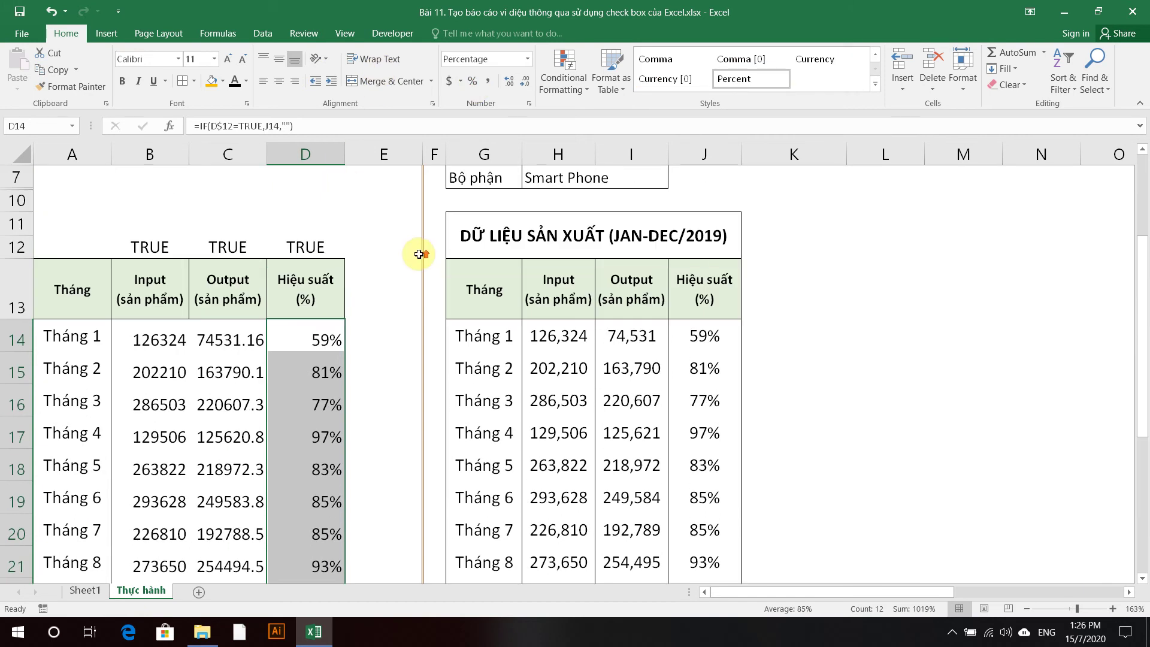
{"action": "scroll", "coordinate": [416, 254], "scroll_direction": "up", "scroll_amount": 1}
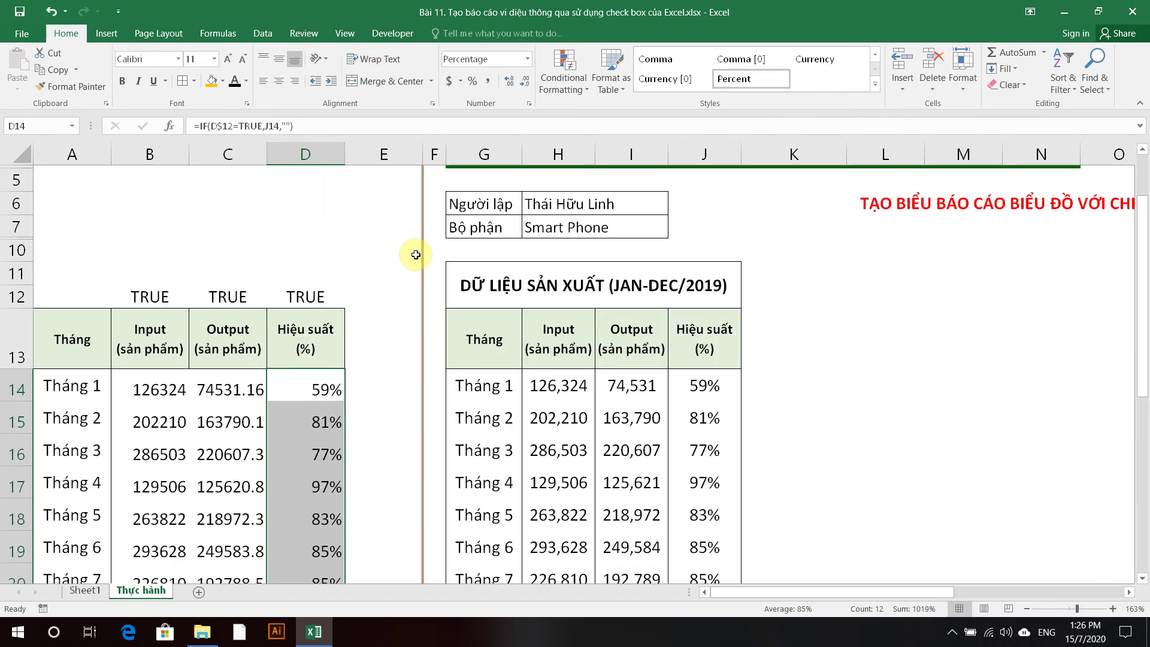
Insert a 2-D clustered column chart from the formula values in B14:D25
{"action": "left_click_drag", "start_coordinate": [149, 383], "coordinate": [316, 380]}
{"action": "left_click", "coordinate": [101, 36]}
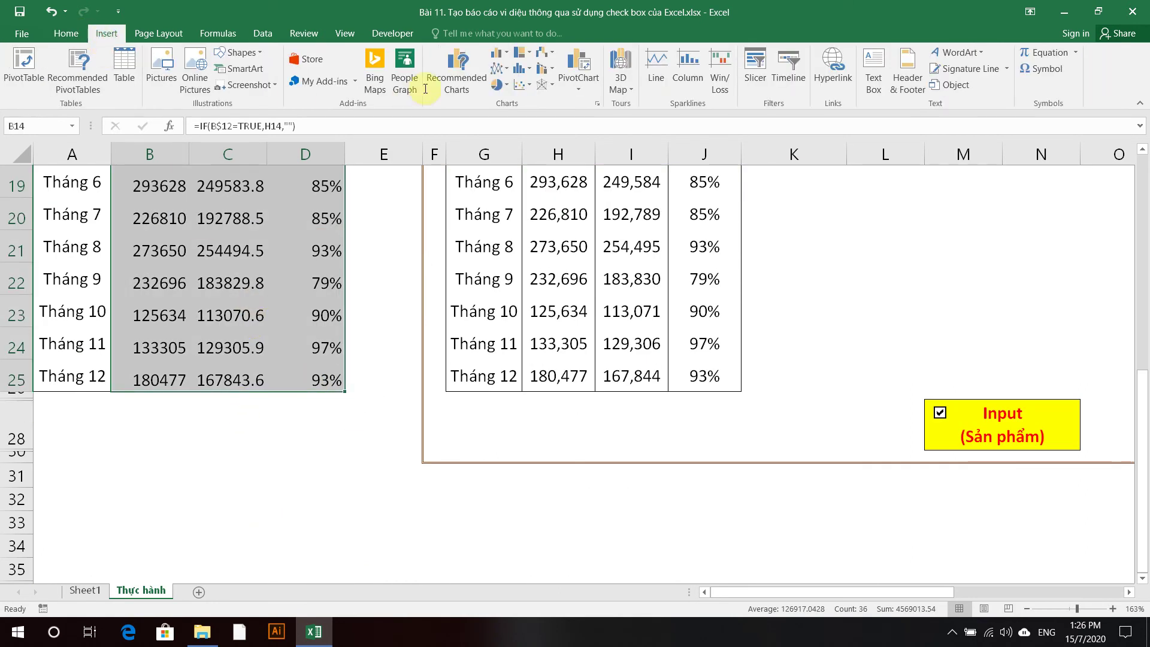
{"action": "key", "text": "alt+n"}
{"action": "key", "text": "c"}
{"action": "key", "text": "1"}
{"action": "key", "text": "Down"}
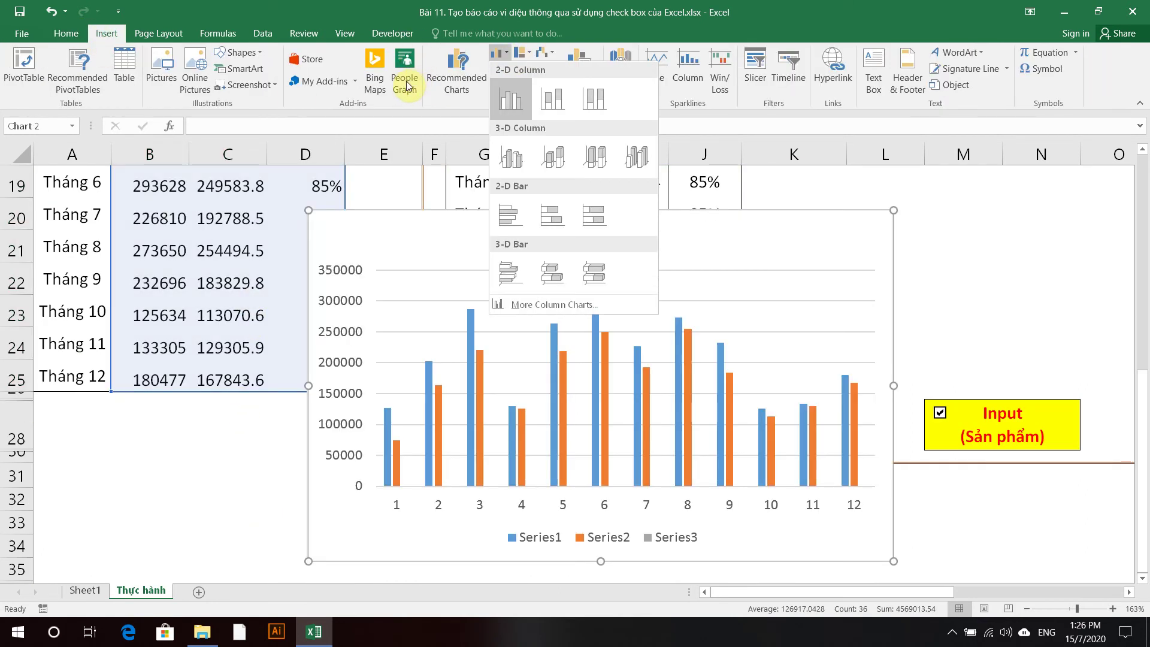
{"action": "key", "text": "Return"}
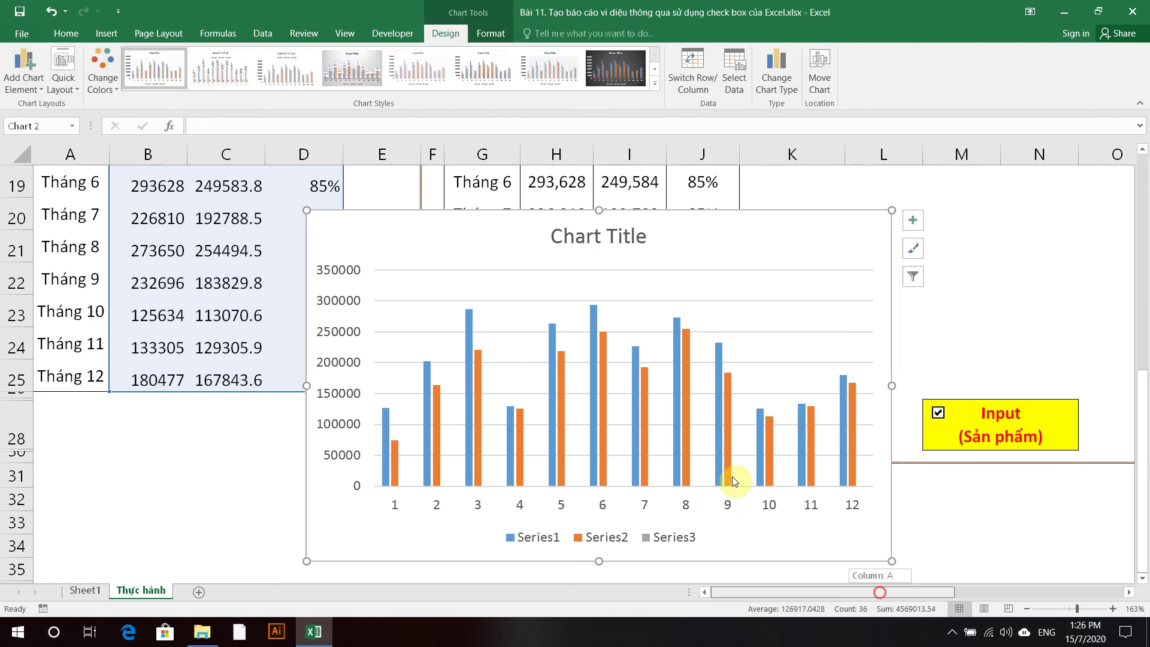
Move the new chart into the empty report area beside the production data table, with its top edge near row 11 in column K
{"action": "scroll", "coordinate": [748, 479], "scroll_direction": "right", "scroll_amount": 4}
{"action": "scroll", "coordinate": [501, 457], "scroll_direction": "up", "scroll_amount": 2}
{"action": "left_click_drag", "start_coordinate": [264, 486], "coordinate": [624, 242]}
{"action": "scroll", "coordinate": [624, 241], "scroll_direction": "up", "scroll_amount": 2}
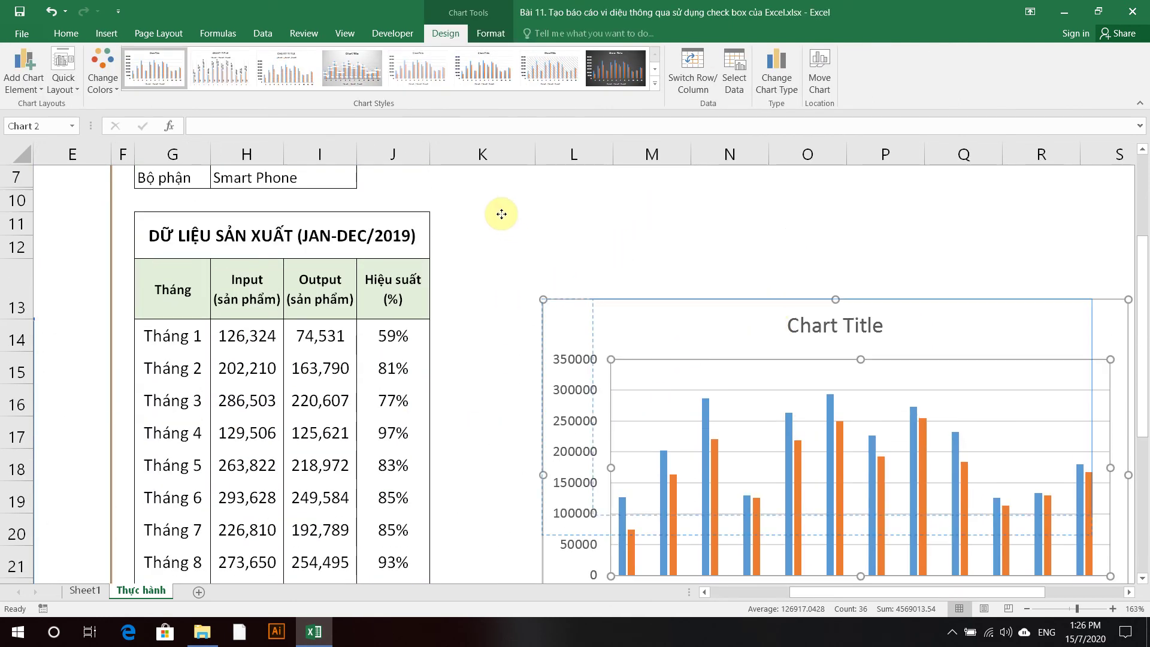
{"action": "left_click_drag", "start_coordinate": [501, 214], "coordinate": [402, 191]}
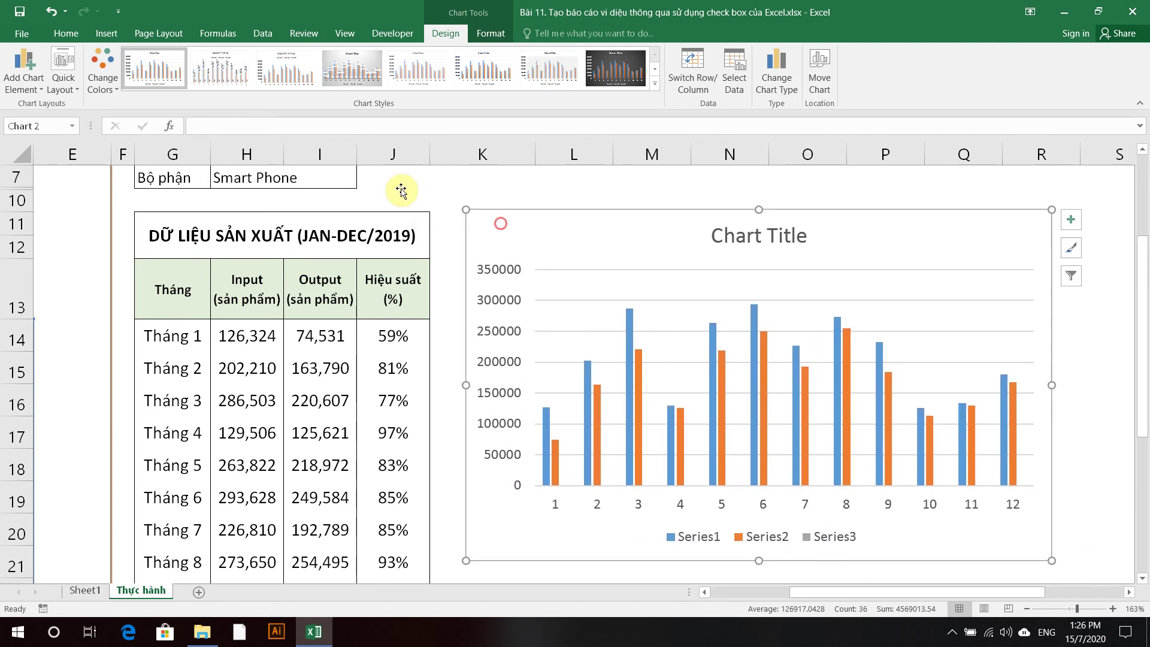
Enlarge the chart to span columns K to U and reach down to just above the three check boxes
{"action": "scroll", "coordinate": [585, 349], "scroll_direction": "down", "scroll_amount": 3}
{"action": "scroll", "coordinate": [803, 471], "scroll_direction": "right", "scroll_amount": 3}
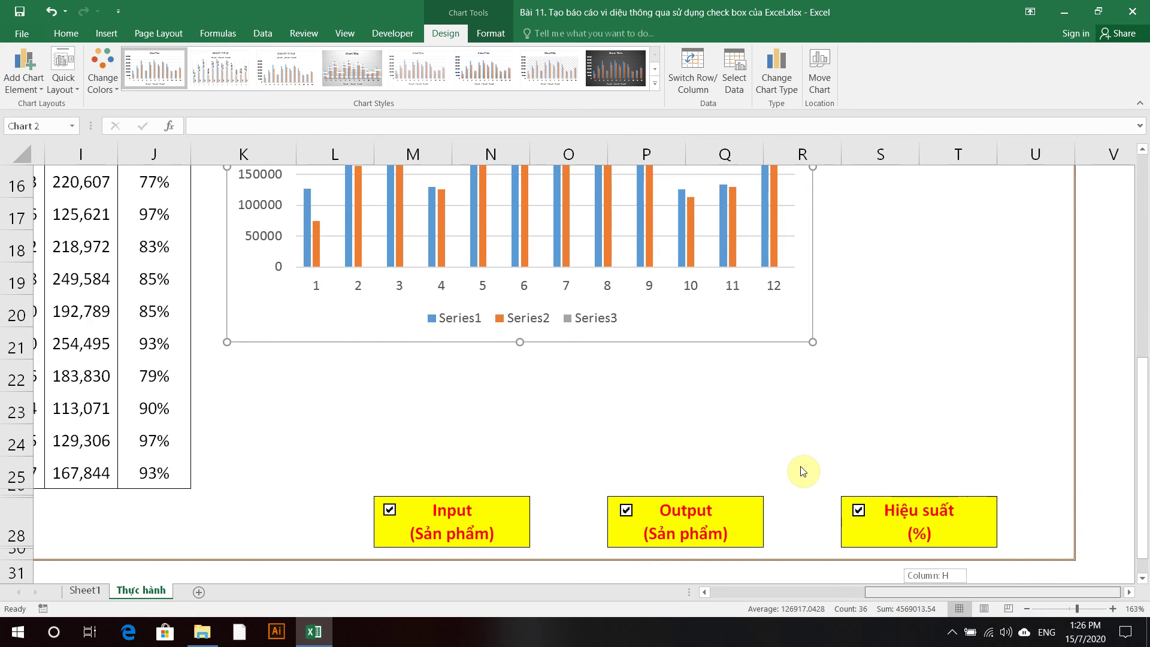
{"action": "scroll", "coordinate": [803, 471], "scroll_direction": "right", "scroll_amount": 1}
{"action": "left_click_drag", "start_coordinate": [801, 341], "coordinate": [829, 385]}
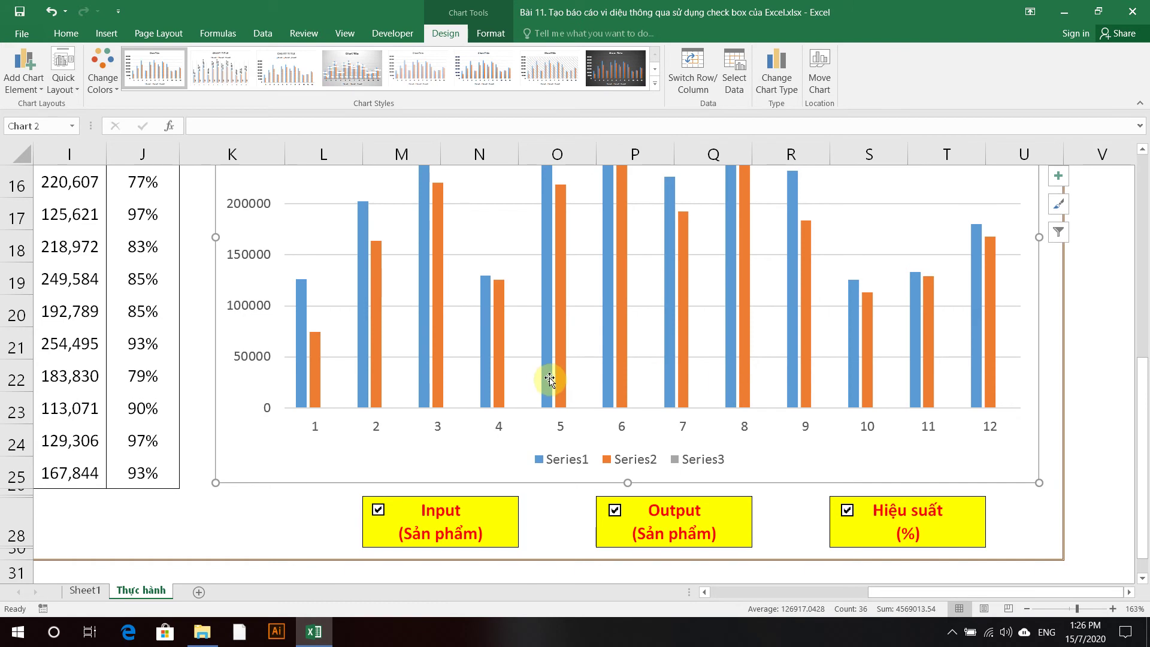
Delete the legend and the title from the chart
{"action": "left_click", "coordinate": [699, 468]}
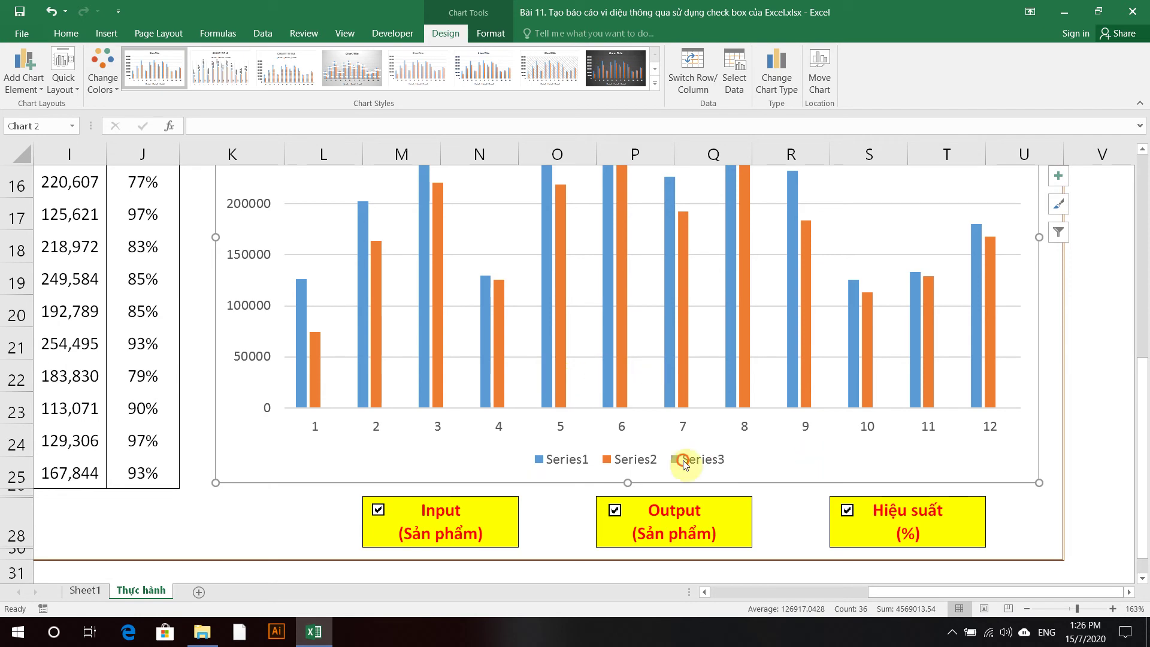
{"action": "key", "text": "Delete"}
{"action": "scroll", "coordinate": [538, 317], "scroll_direction": "up", "scroll_amount": 3}
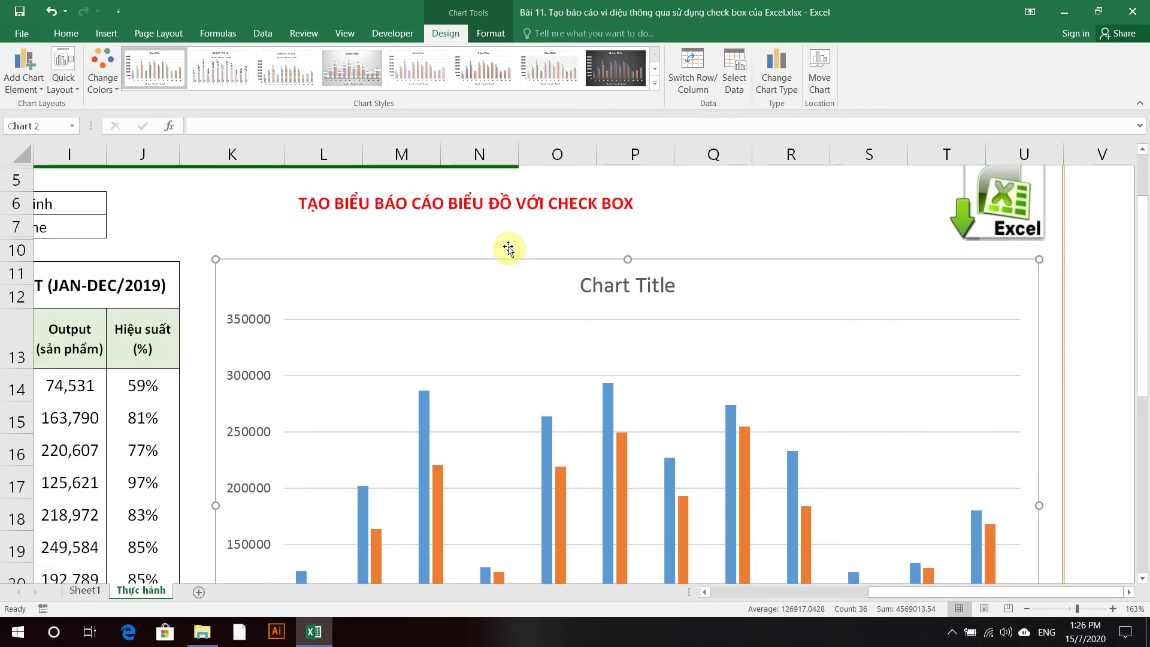
{"action": "key", "text": "Delete"}
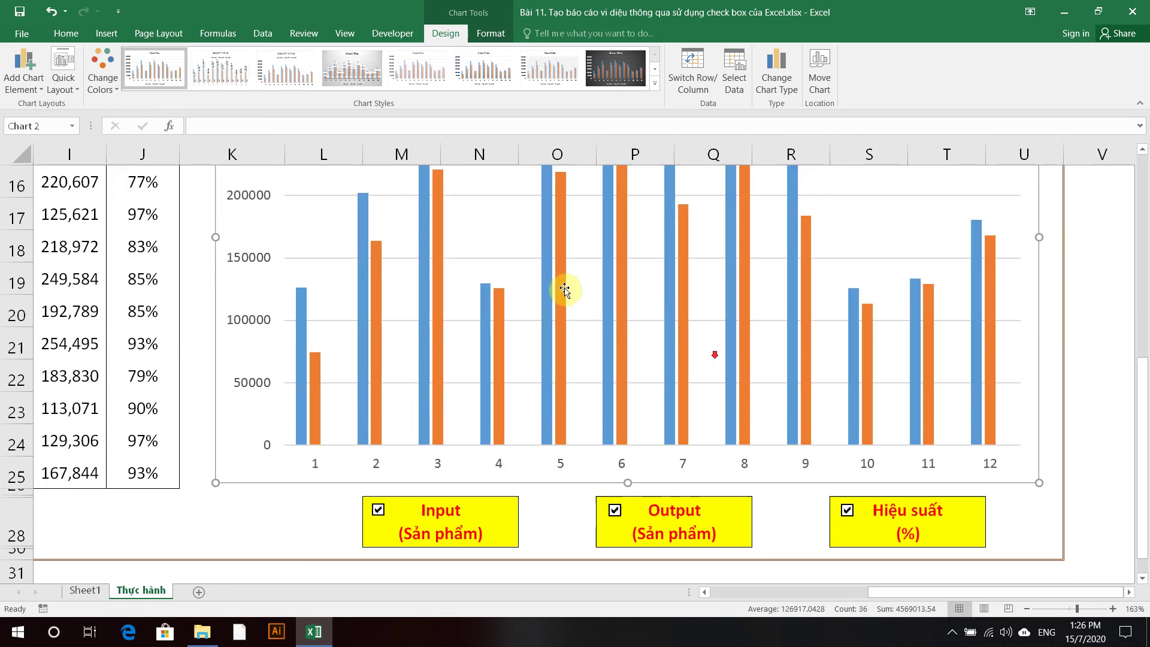
Test the Input, Output and Hiệu suất check boxes by switching each one off and back on while watching the chart
{"action": "scroll", "coordinate": [521, 290], "scroll_direction": "down", "scroll_amount": 3}
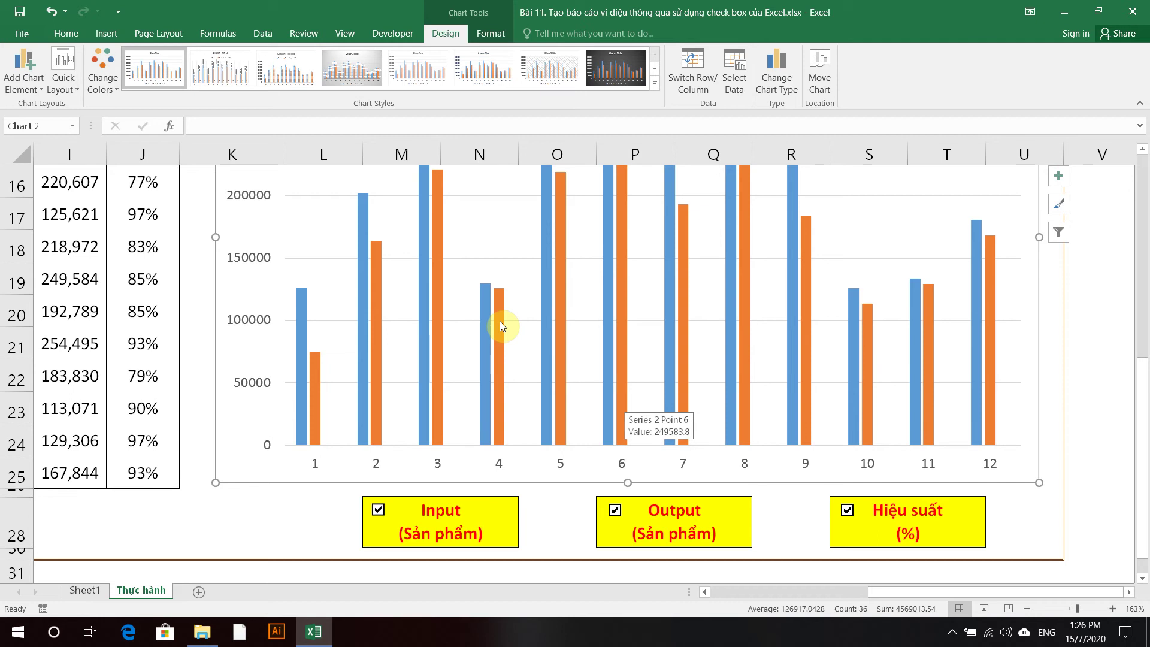
{"action": "left_click", "coordinate": [378, 511]}
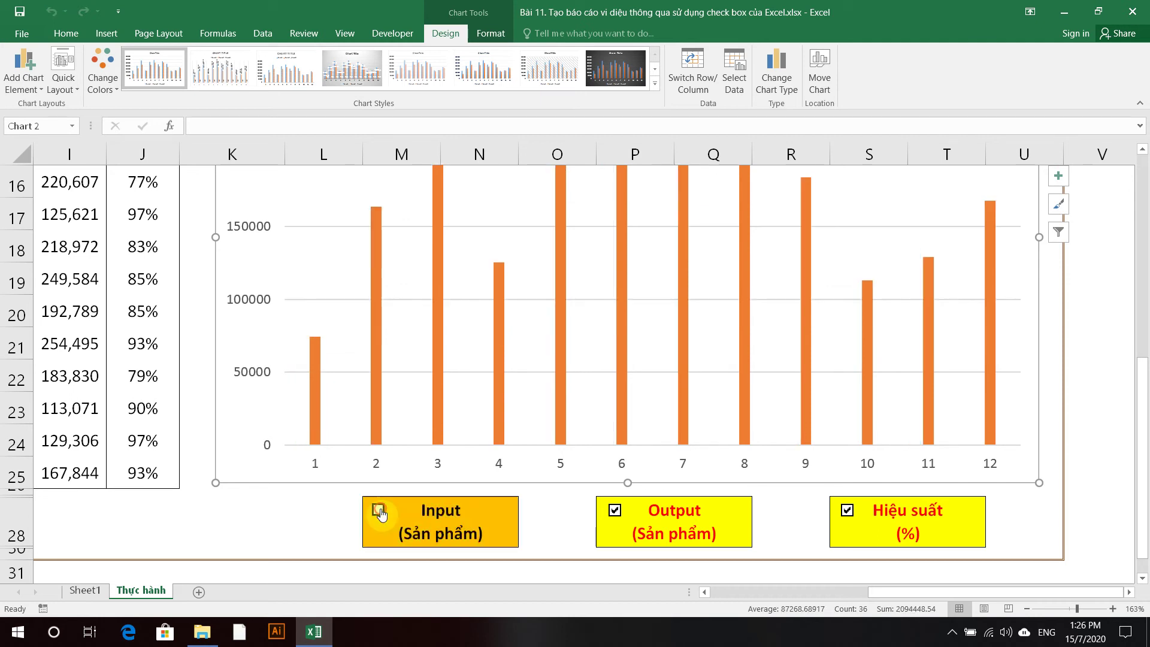
{"action": "left_click", "coordinate": [378, 510]}
{"action": "left_click", "coordinate": [614, 510]}
{"action": "left_click", "coordinate": [614, 510]}
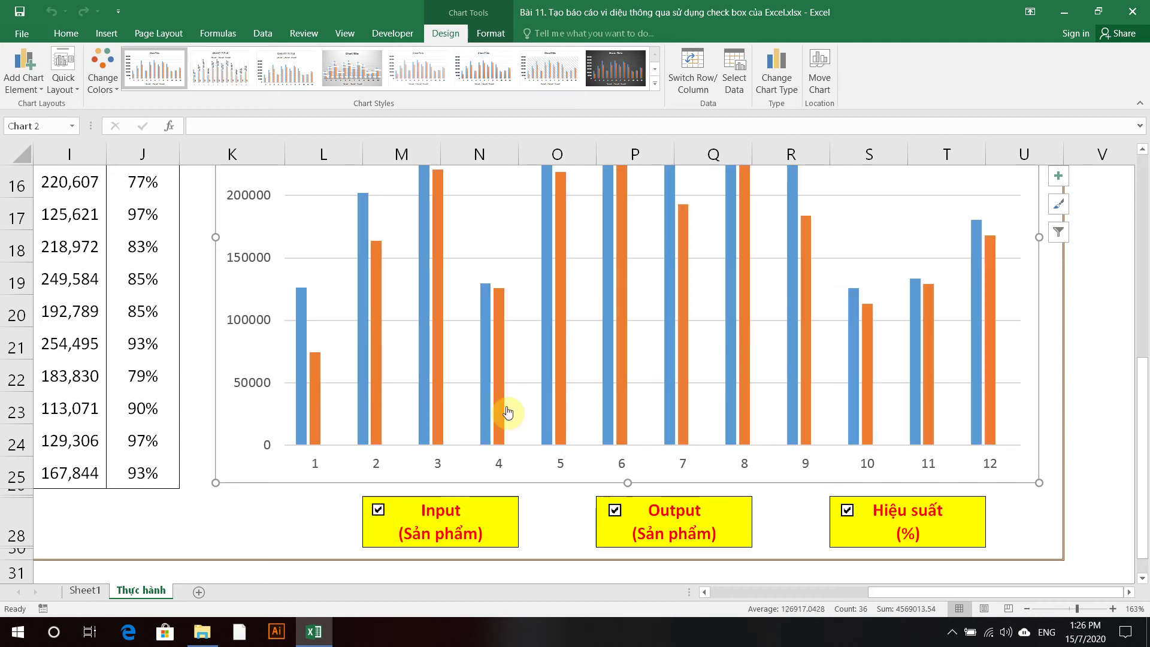
{"action": "left_click", "coordinate": [846, 510]}
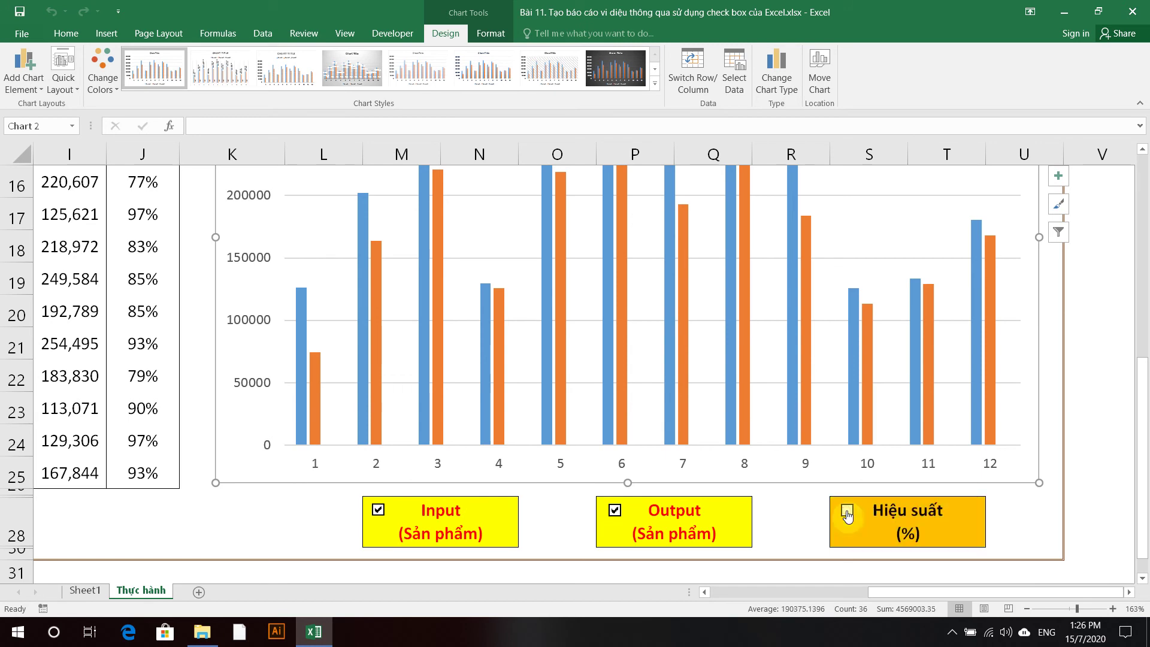
{"action": "left_click", "coordinate": [847, 511]}
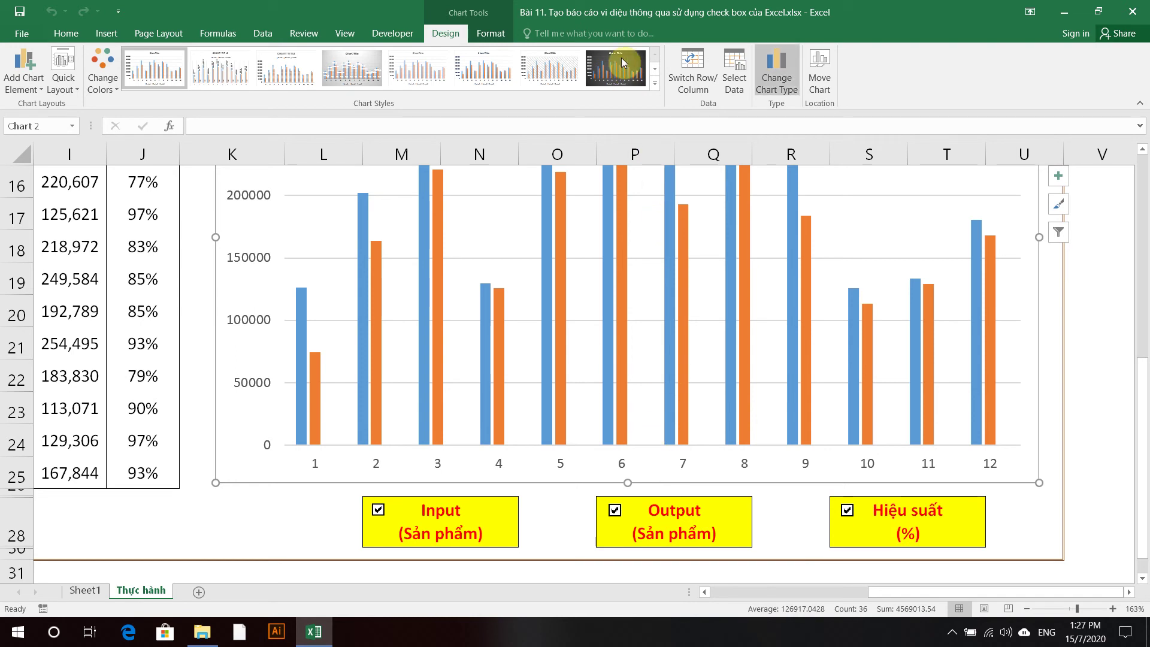
Change the chart to a Combo type with Series3 as Stacked Line with Markers on the secondary axis
{"action": "left_click", "coordinate": [773, 71]}
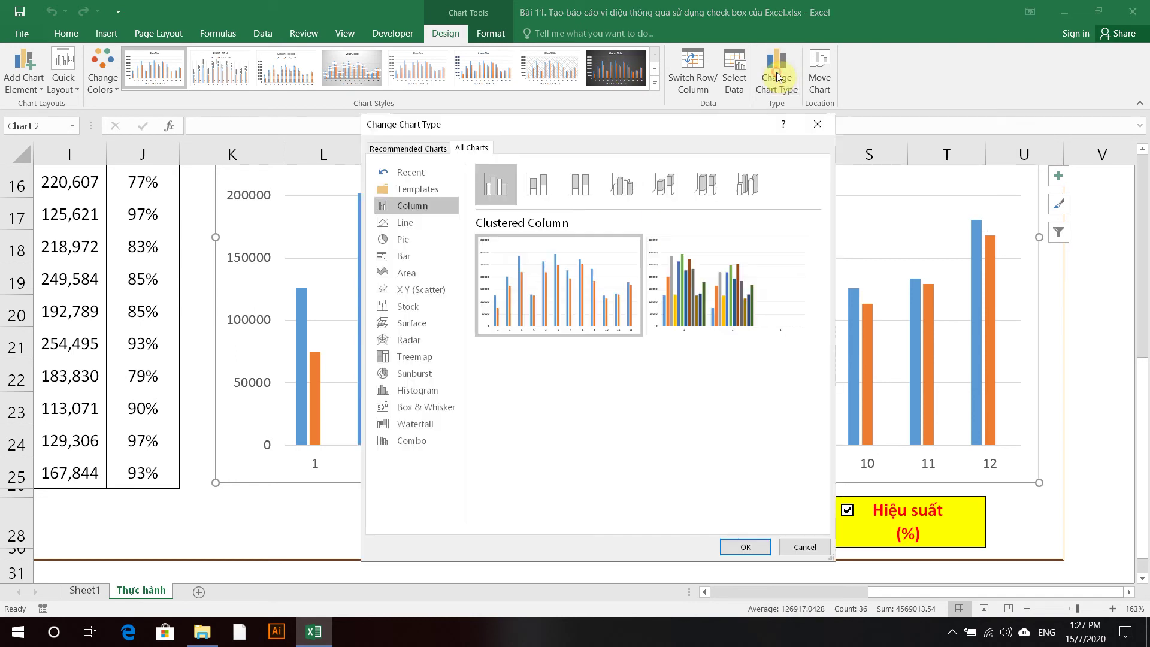
{"action": "left_click", "coordinate": [412, 440]}
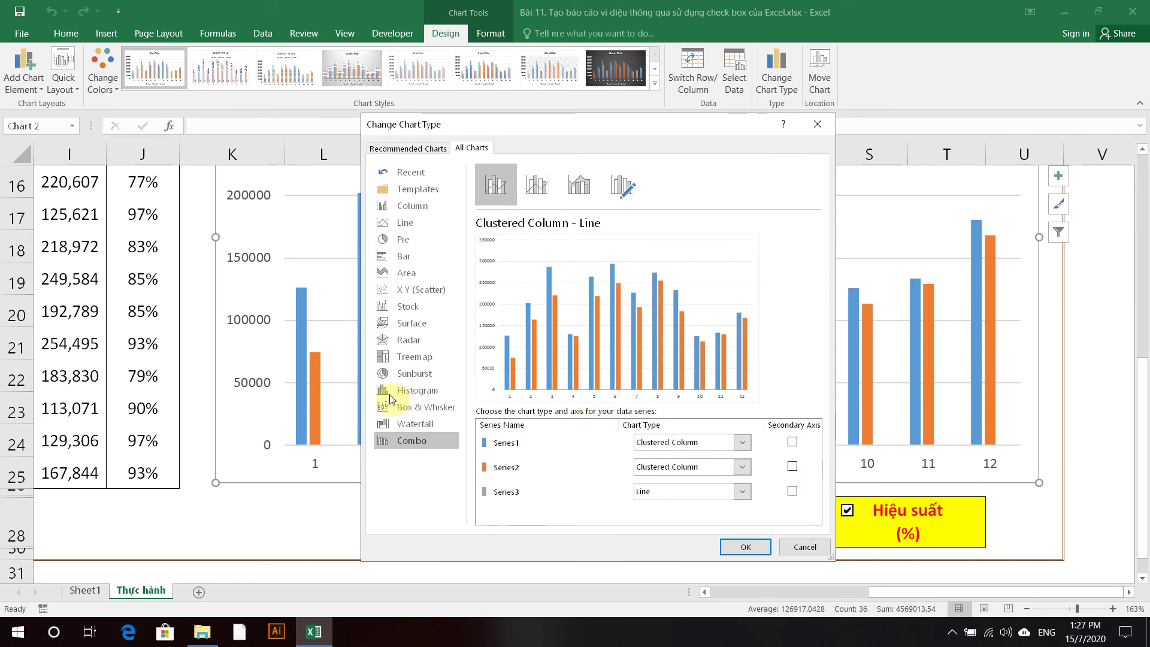
{"action": "left_click", "coordinate": [792, 491]}
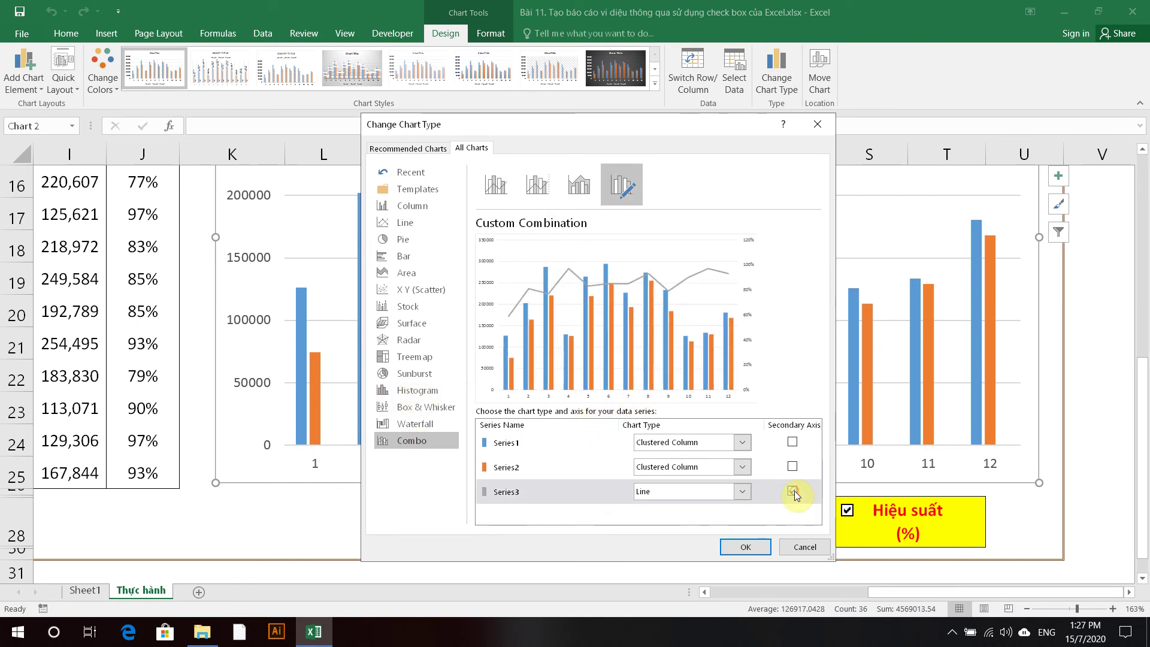
{"action": "left_click", "coordinate": [732, 492]}
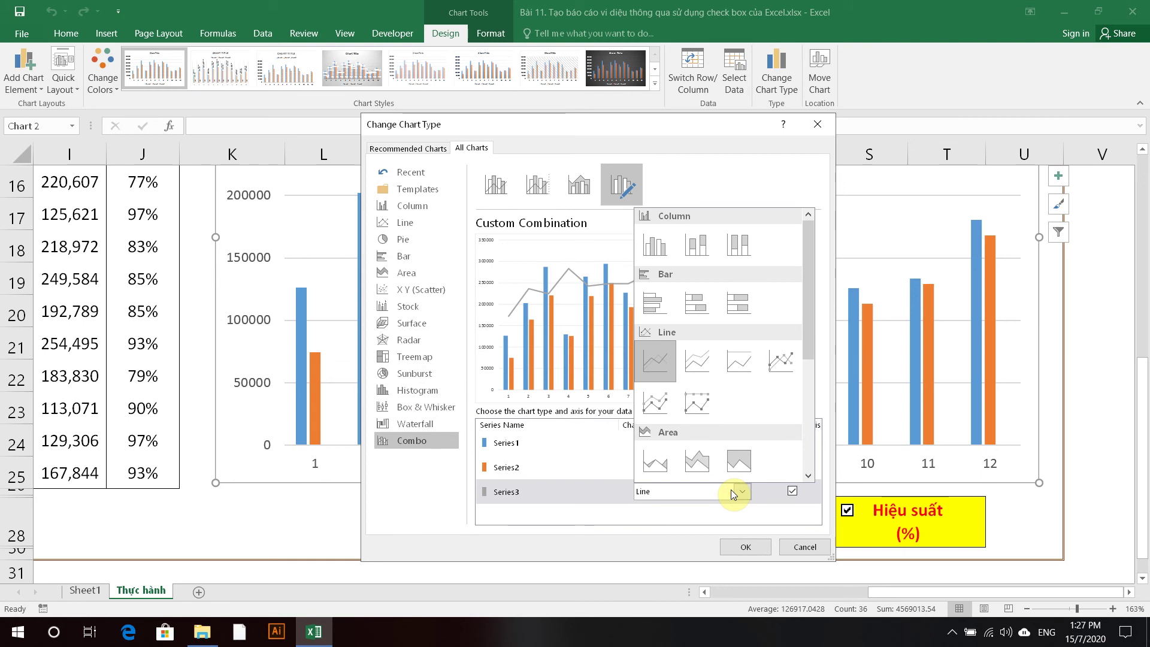
{"action": "left_click", "coordinate": [655, 402]}
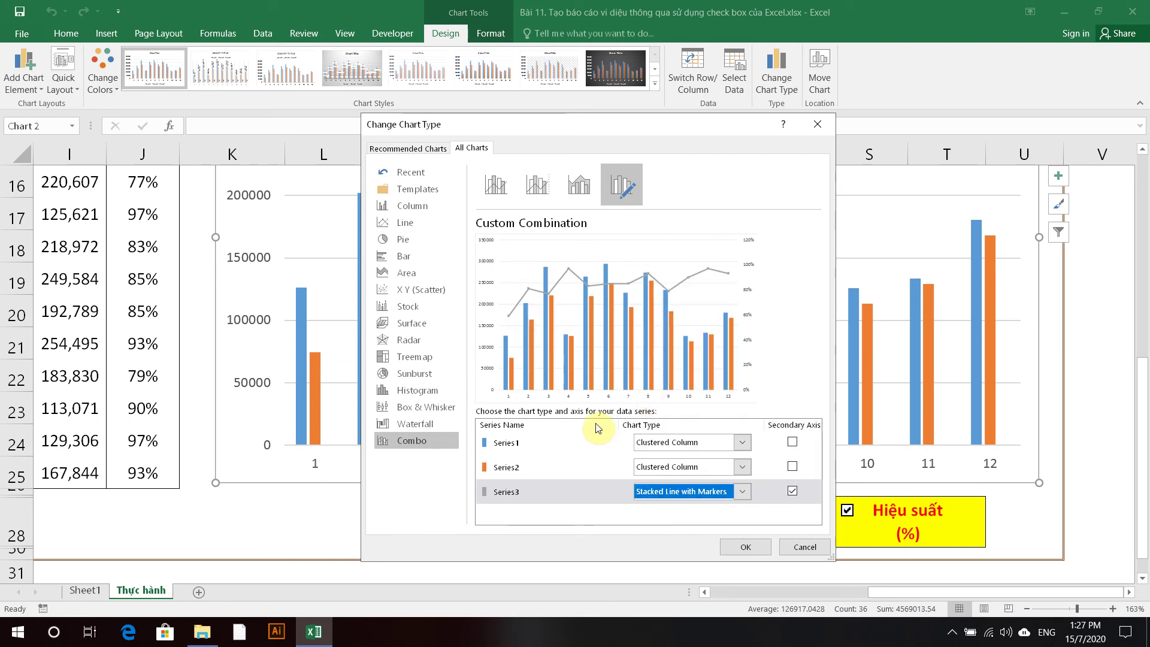
{"action": "left_click", "coordinate": [745, 546]}
Set the gap width of the chart's columns to 100% in the Input series formatting
{"action": "scroll", "coordinate": [595, 397], "scroll_direction": "up", "scroll_amount": 2}
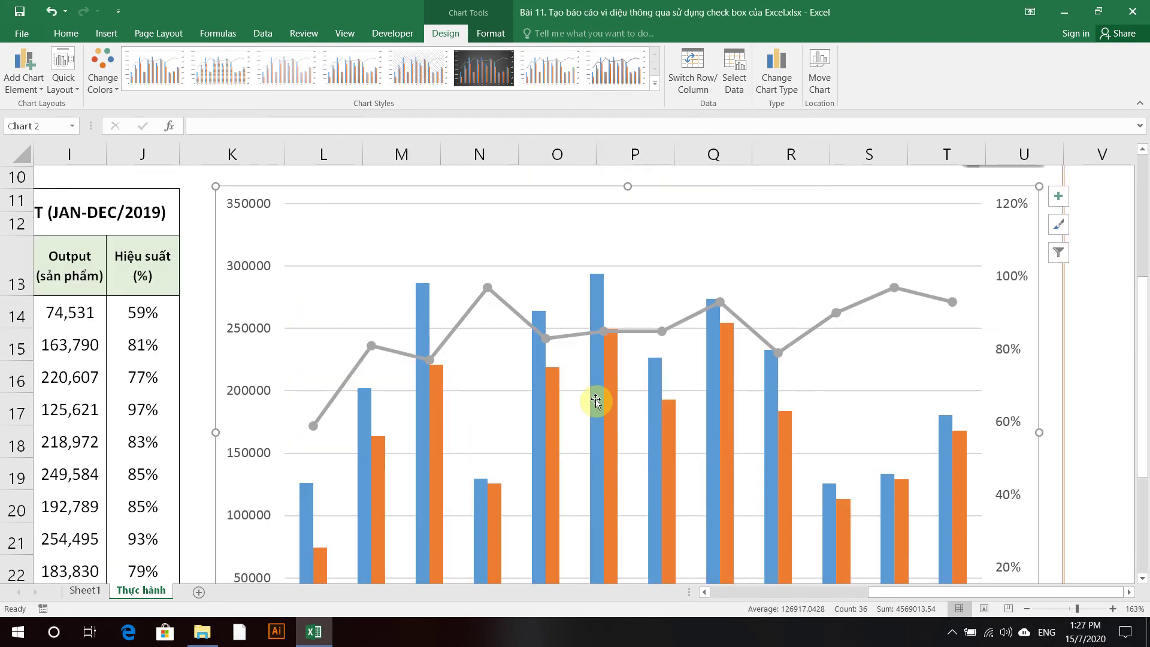
{"action": "scroll", "coordinate": [744, 428], "scroll_direction": "down", "scroll_amount": 3}
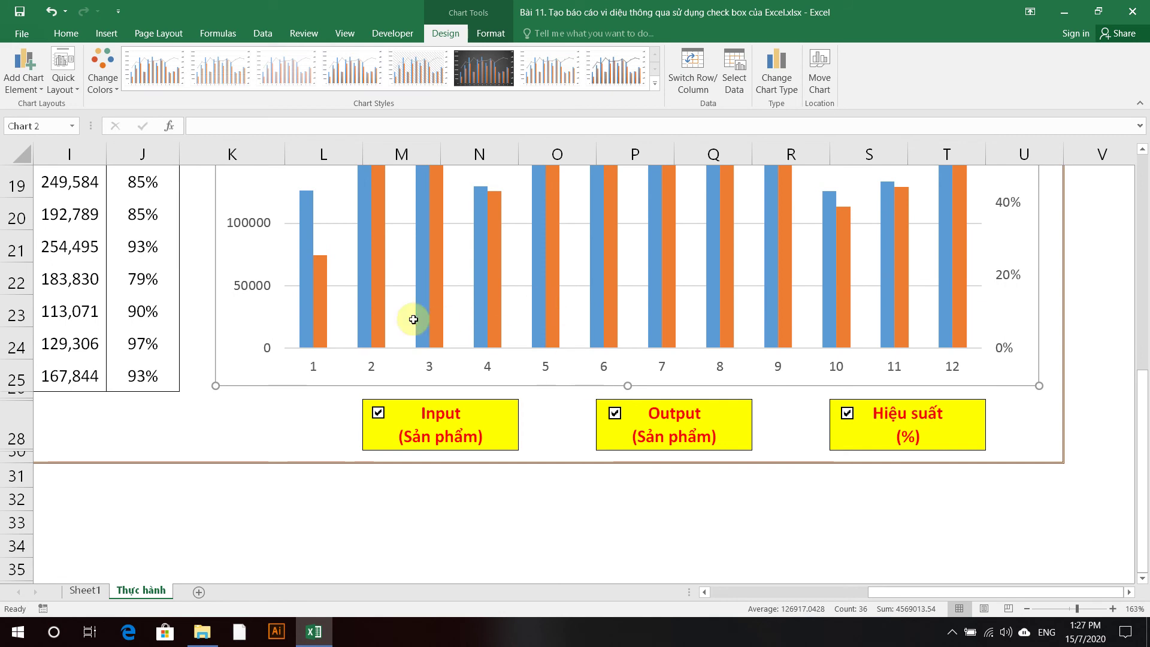
{"action": "scroll", "coordinate": [266, 289], "scroll_direction": "up", "scroll_amount": 1}
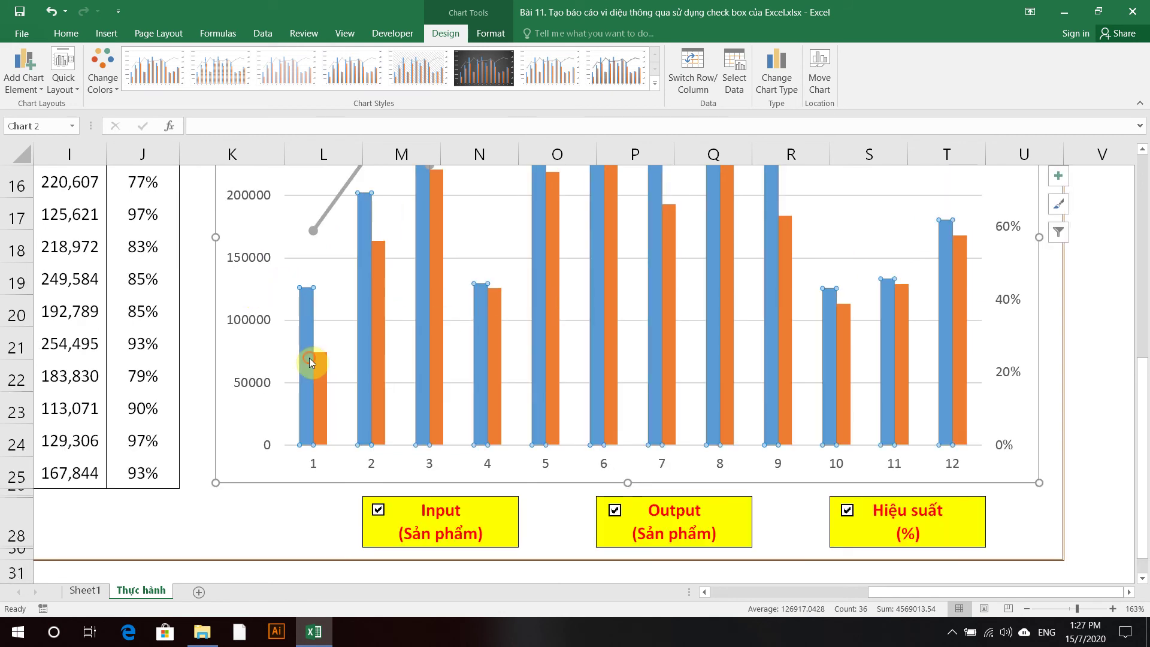
{"action": "left_click", "coordinate": [309, 359]}
{"action": "right_click", "coordinate": [310, 360]}
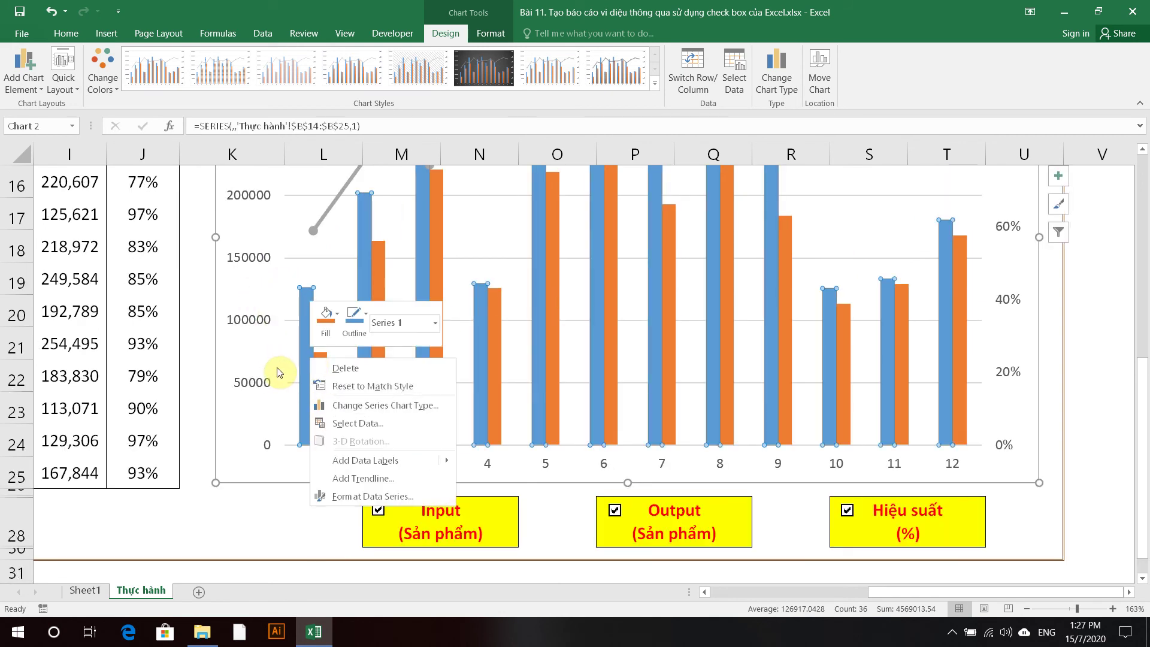
{"action": "left_click", "coordinate": [361, 497]}
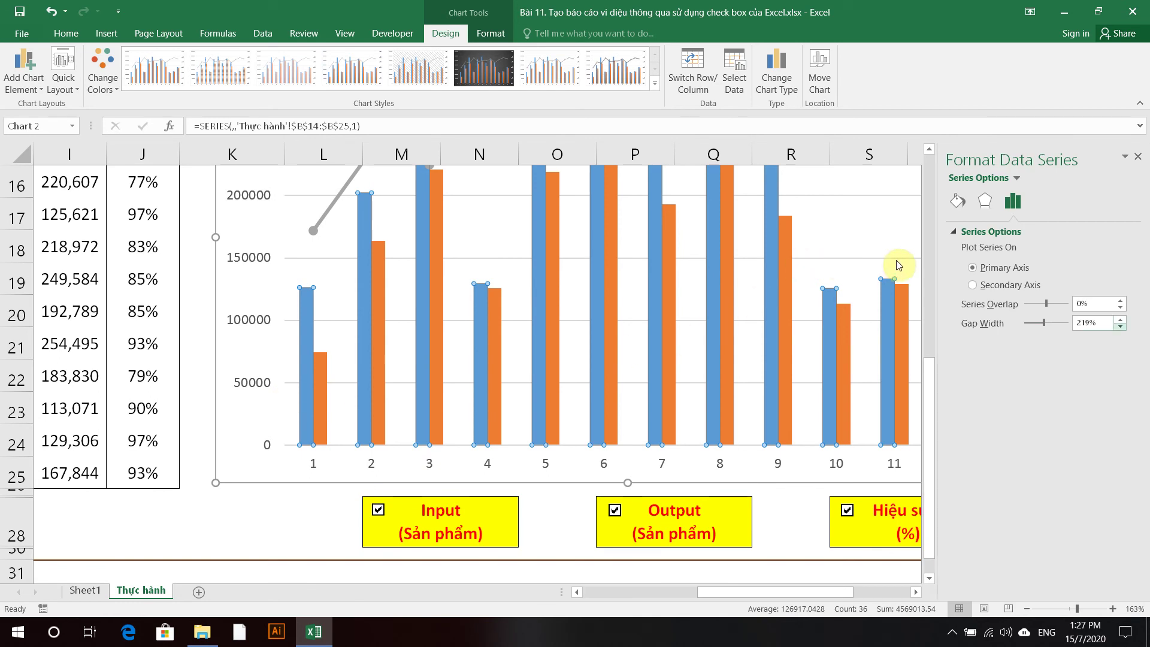
{"action": "left_click", "coordinate": [1119, 326]}
{"action": "left_click", "coordinate": [1119, 327]}
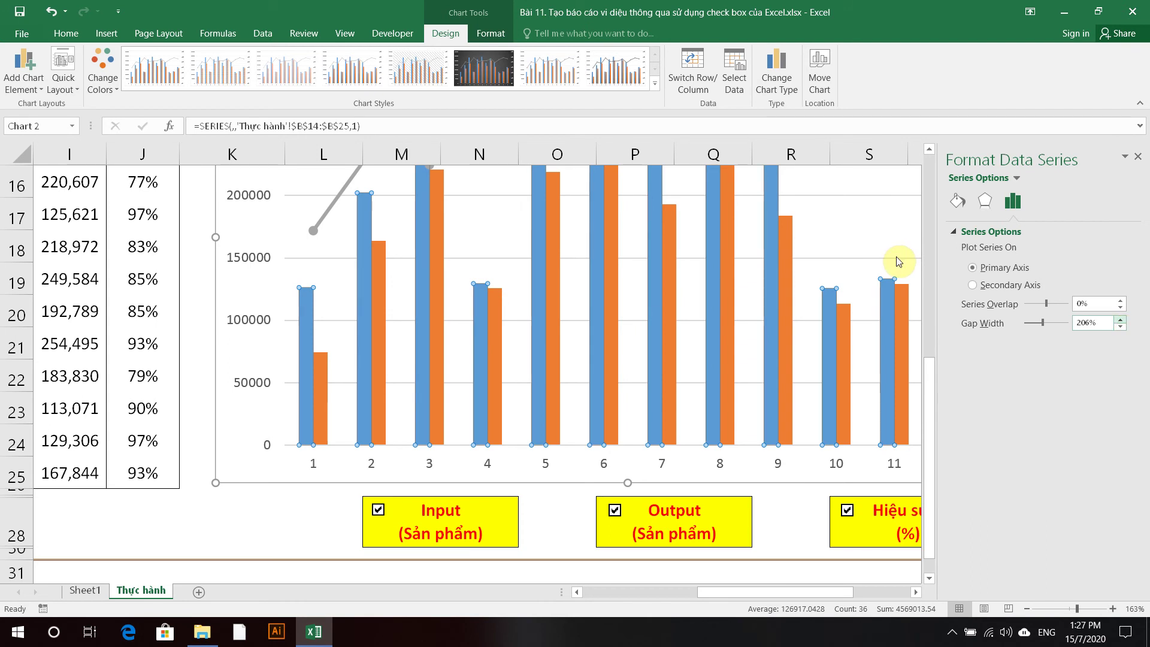
{"action": "left_click", "coordinate": [1119, 319]}
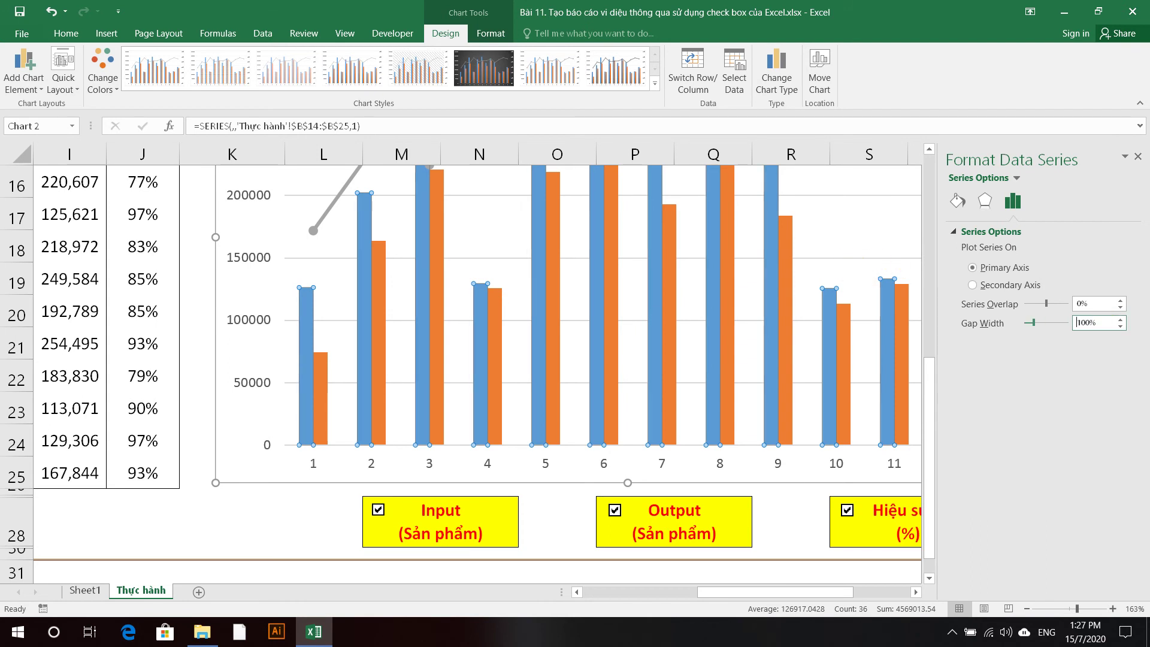
{"action": "key", "text": "Return"}
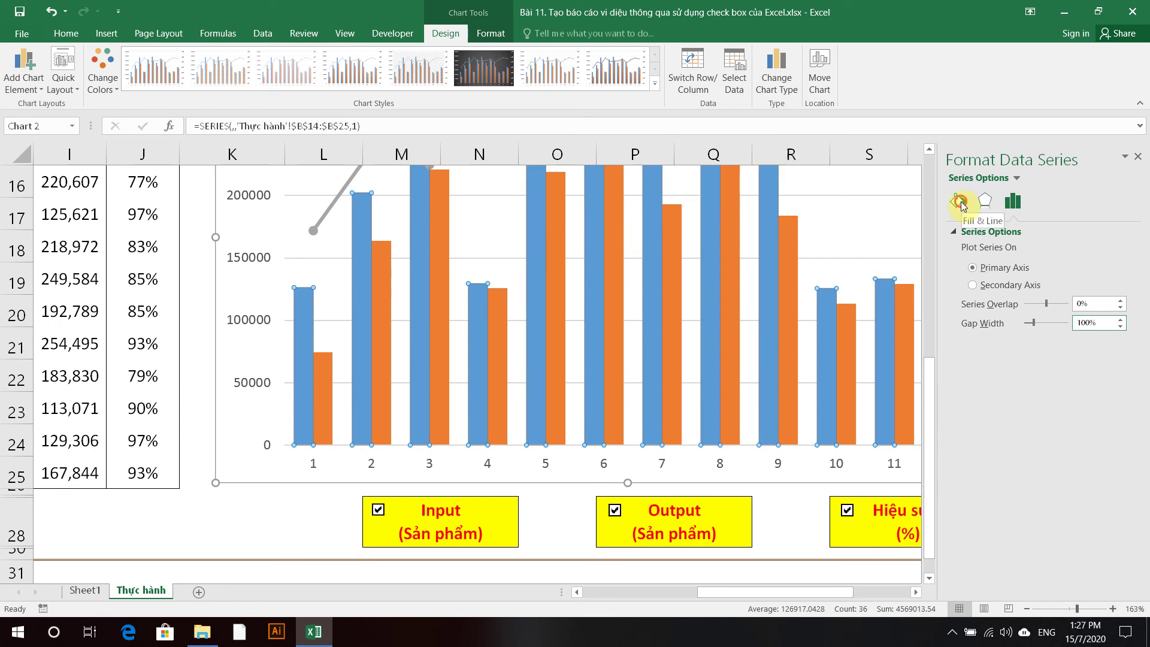
Give the Input columns a solid light green fill
{"action": "left_click", "coordinate": [959, 201]}
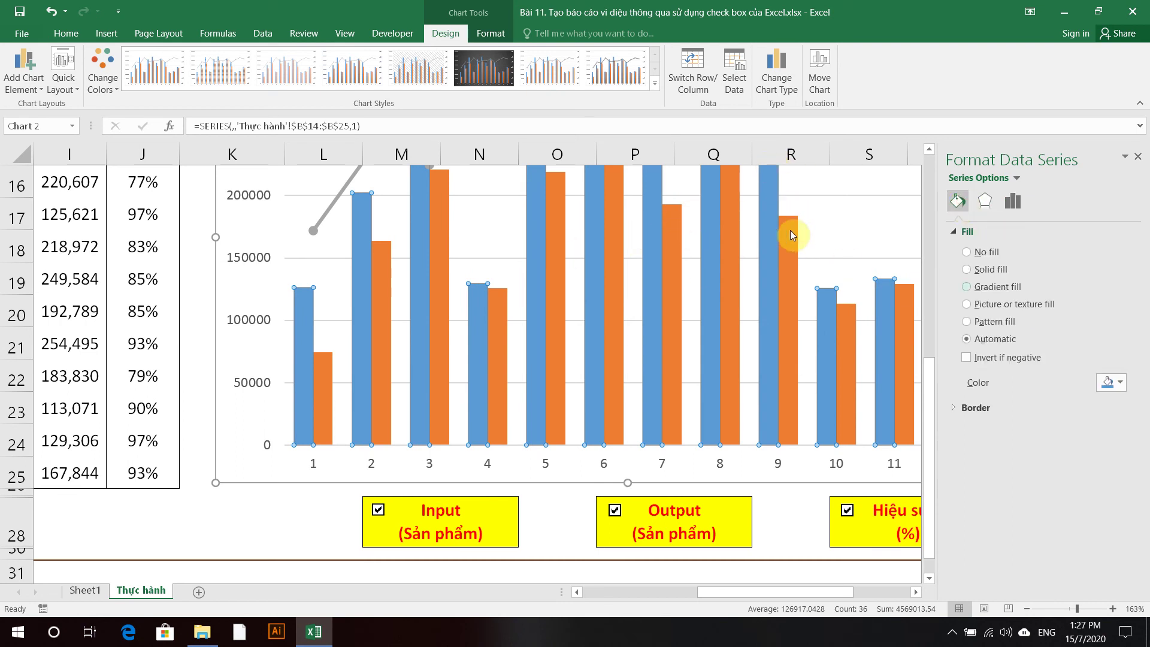
{"action": "left_click", "coordinate": [986, 271]}
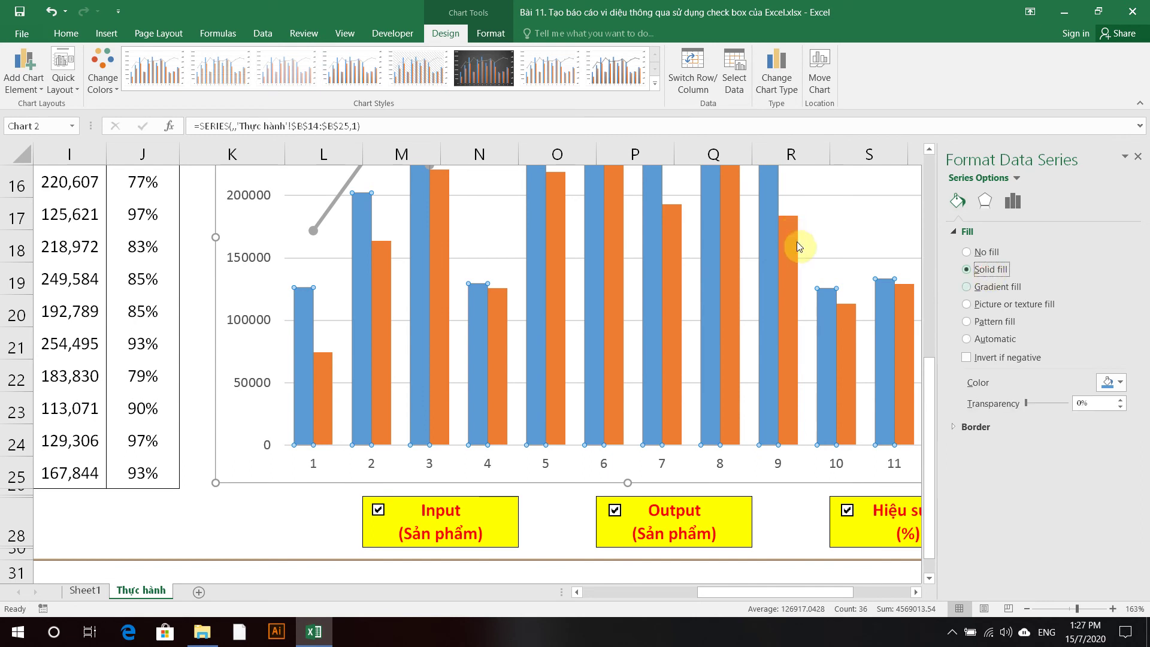
{"action": "left_click", "coordinate": [1112, 382]}
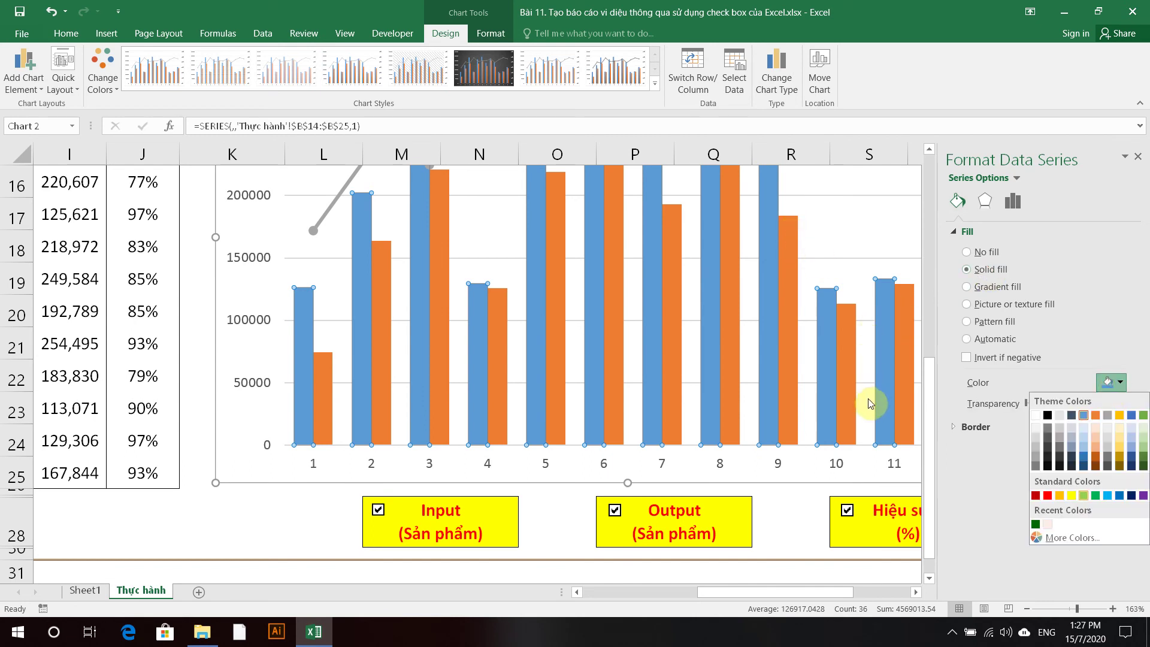
{"action": "left_click", "coordinate": [1084, 496]}
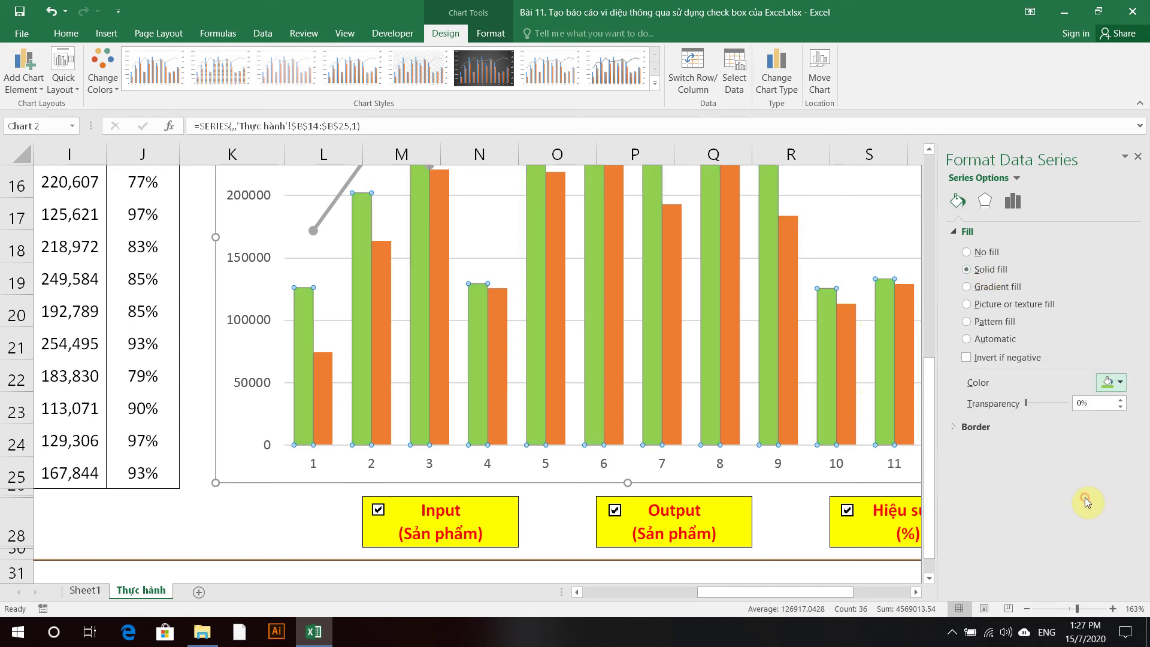
Try a gradient fill on the Input columns and look through the preset gradients
{"action": "left_click", "coordinate": [1112, 381]}
{"action": "left_click", "coordinate": [991, 286]}
{"action": "left_click", "coordinate": [989, 288]}
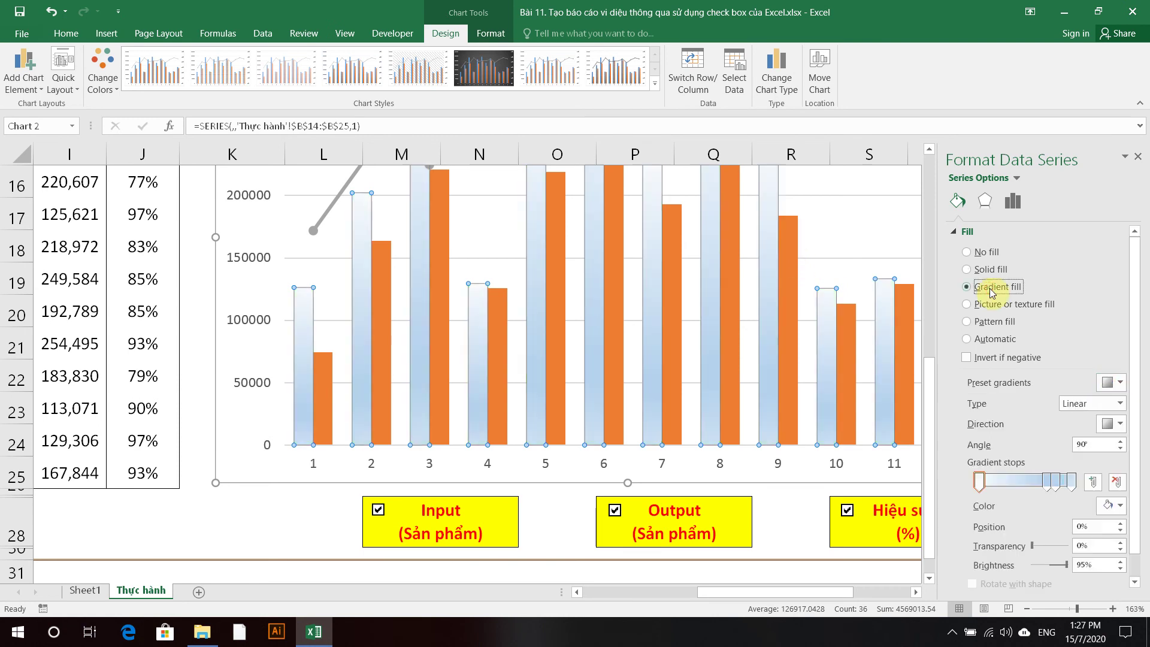
{"action": "left_click", "coordinate": [1115, 382]}
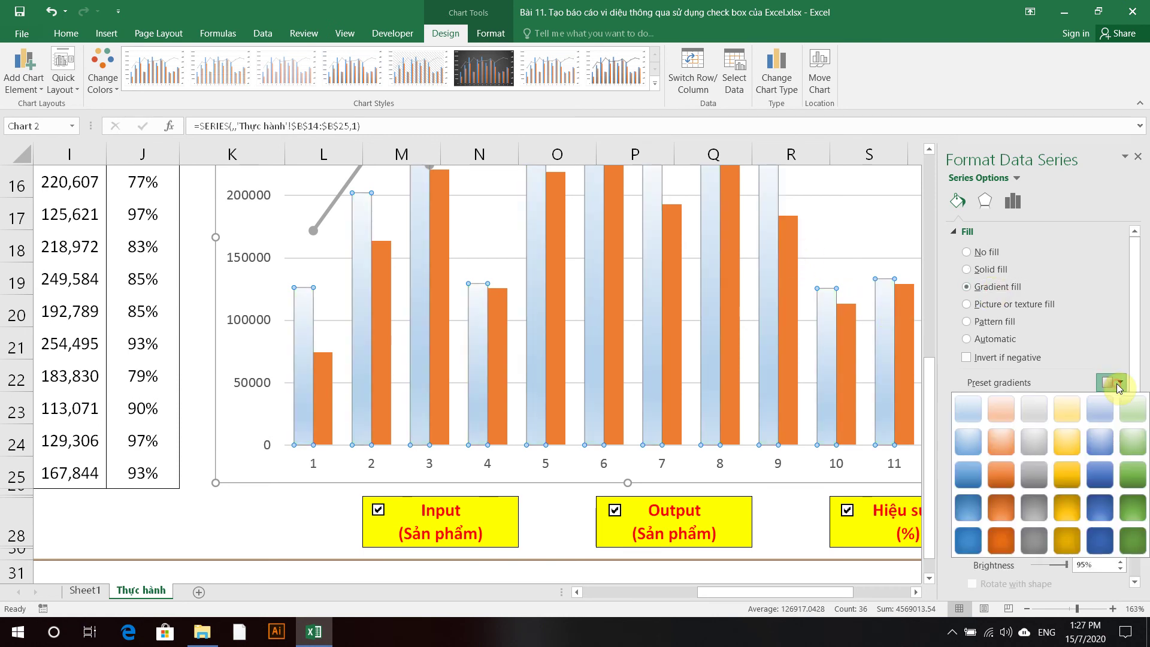
{"action": "left_click", "coordinate": [1116, 384]}
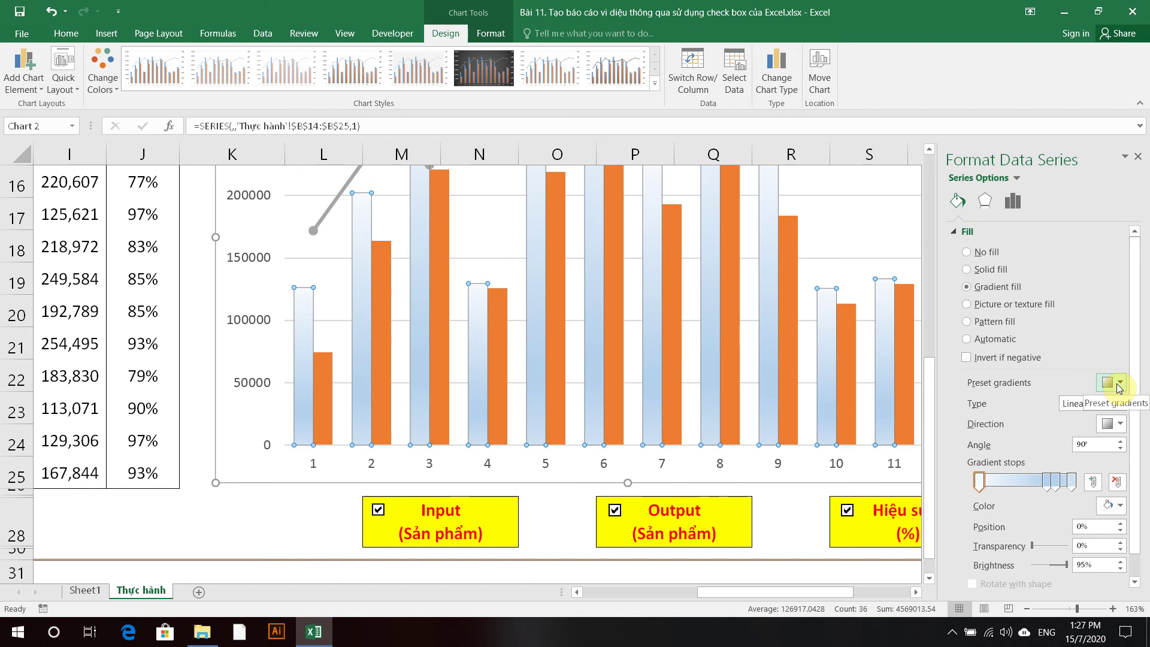
Fill the Input columns with solid standard blue
{"action": "left_click", "coordinate": [991, 271]}
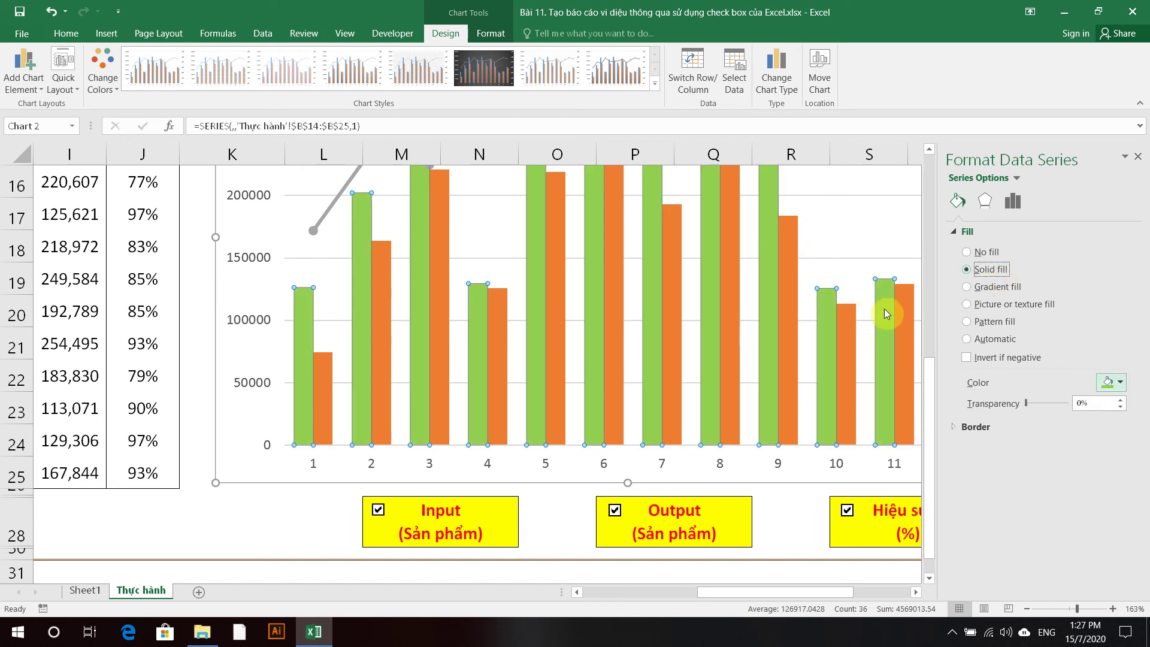
{"action": "left_click", "coordinate": [1118, 382]}
{"action": "left_click", "coordinate": [1118, 495]}
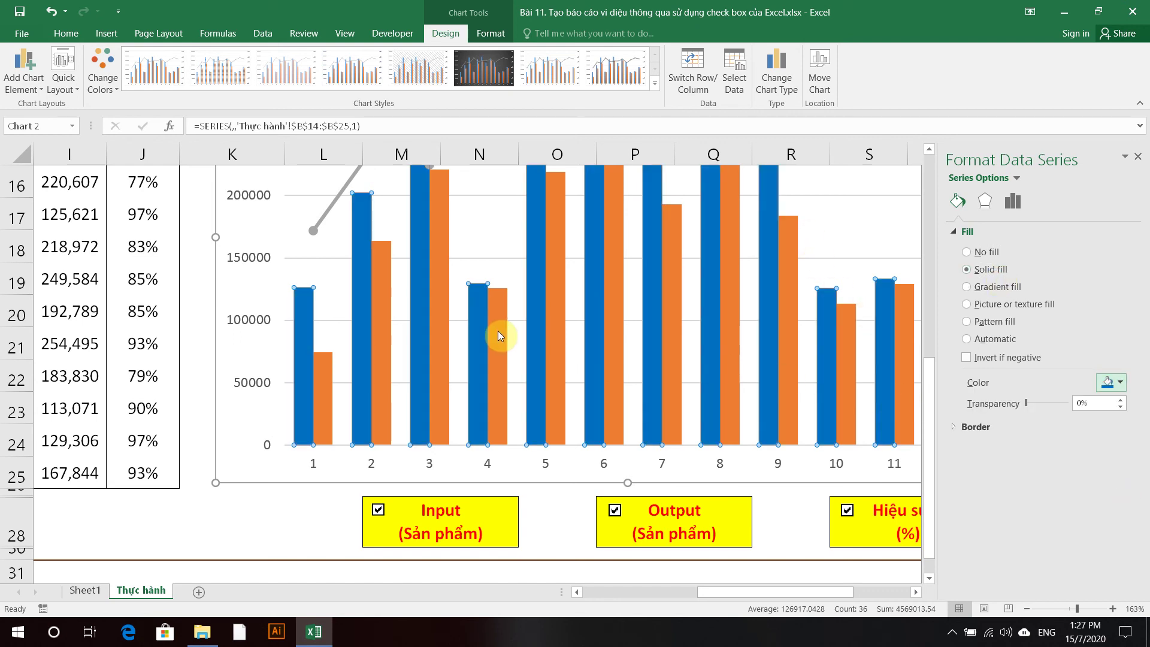
Give the chart's Hiệu suất line a solid standard green colour
{"action": "left_click", "coordinate": [680, 185]}
{"action": "scroll", "coordinate": [663, 321], "scroll_direction": "up", "scroll_amount": 3}
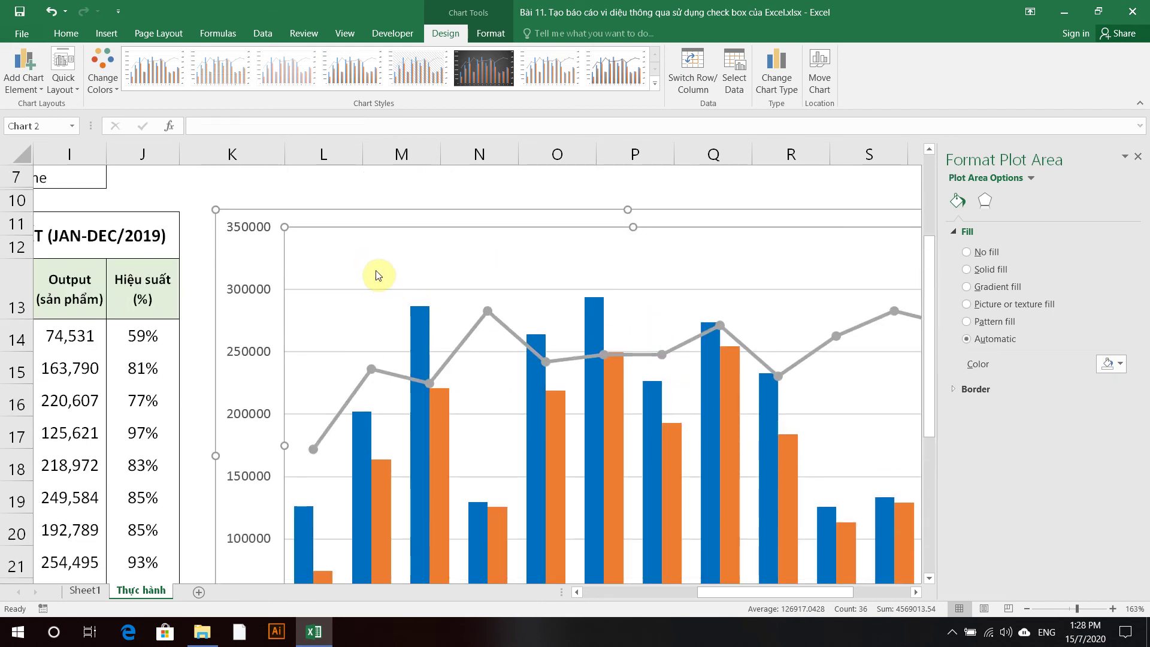
{"action": "left_click", "coordinate": [468, 337]}
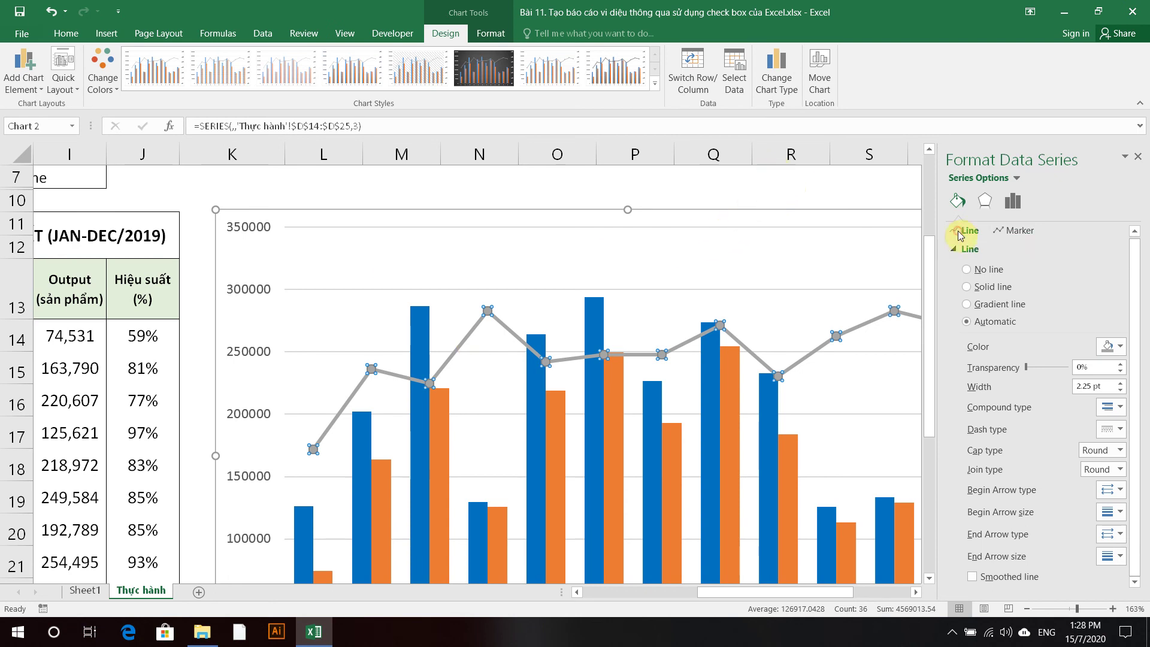
{"action": "left_click", "coordinate": [966, 286]}
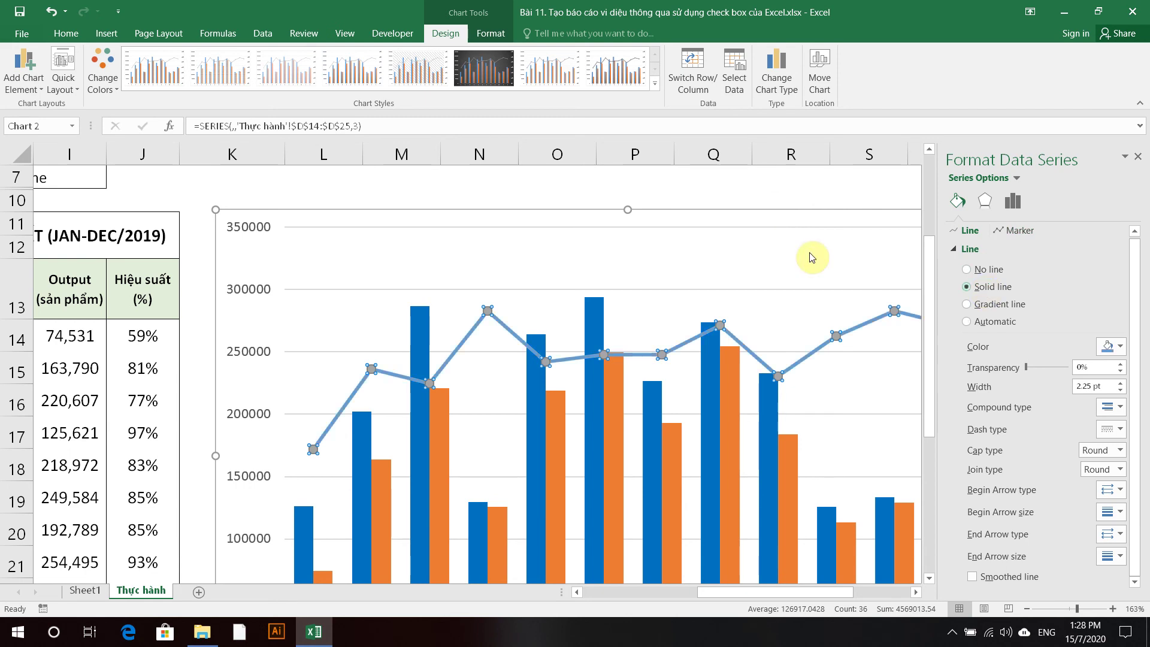
{"action": "left_click", "coordinate": [1119, 346]}
{"action": "left_click", "coordinate": [1090, 445]}
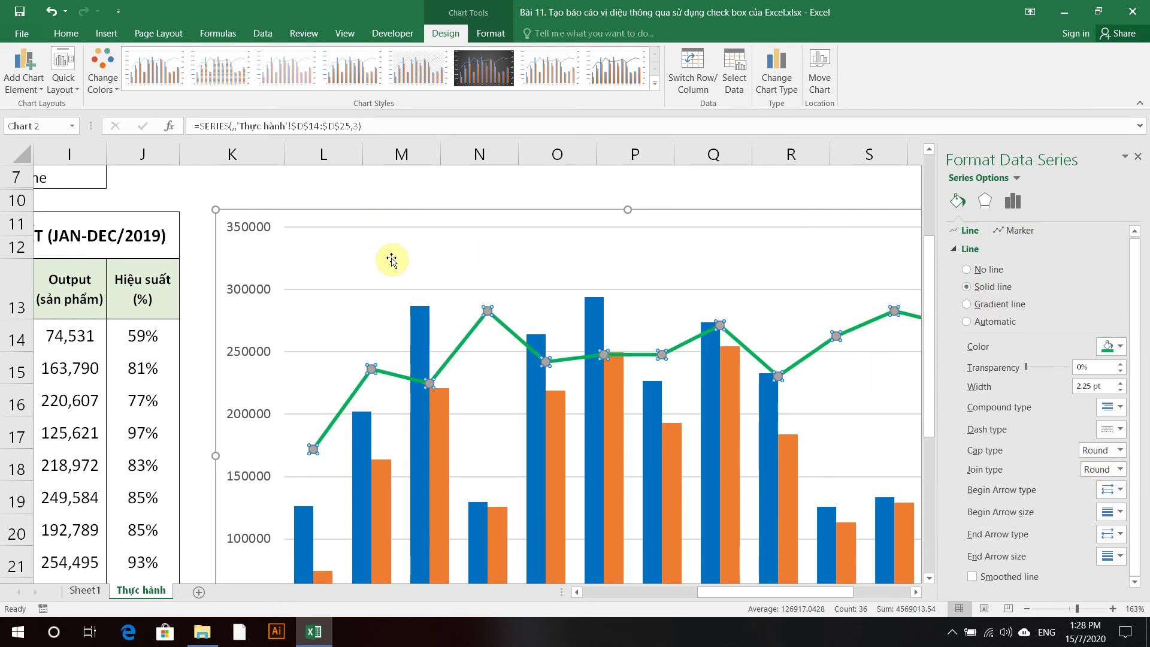
Fill the Hiệu suất line's markers with solid standard yellow
{"action": "left_click", "coordinate": [1018, 230]}
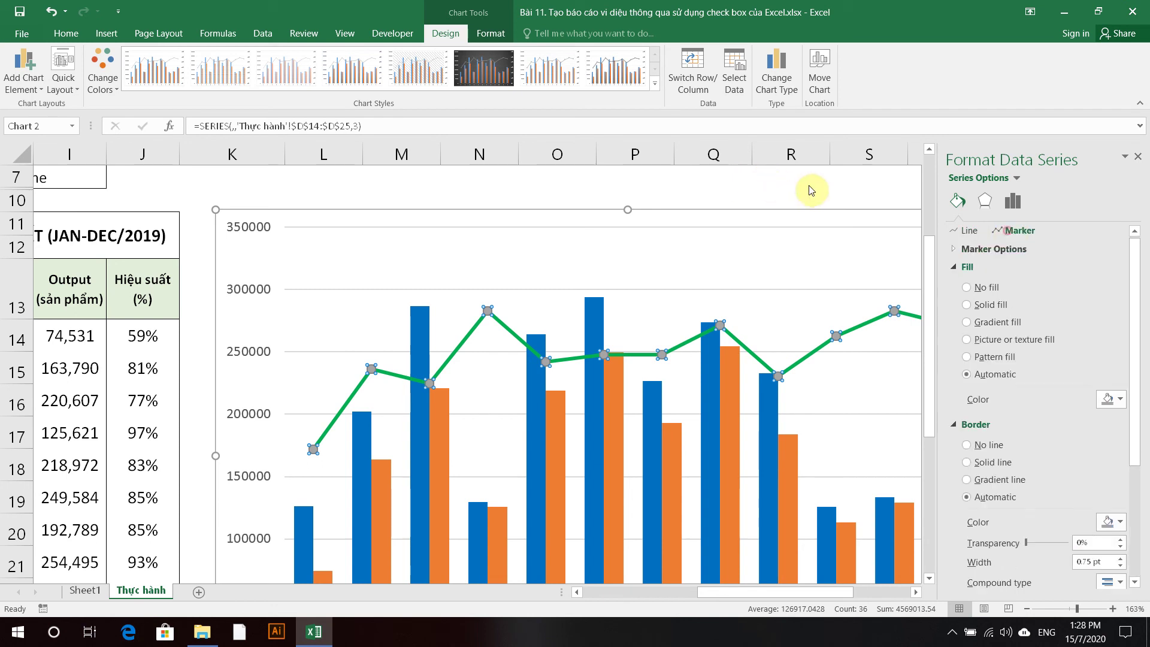
{"action": "left_click", "coordinate": [977, 250]}
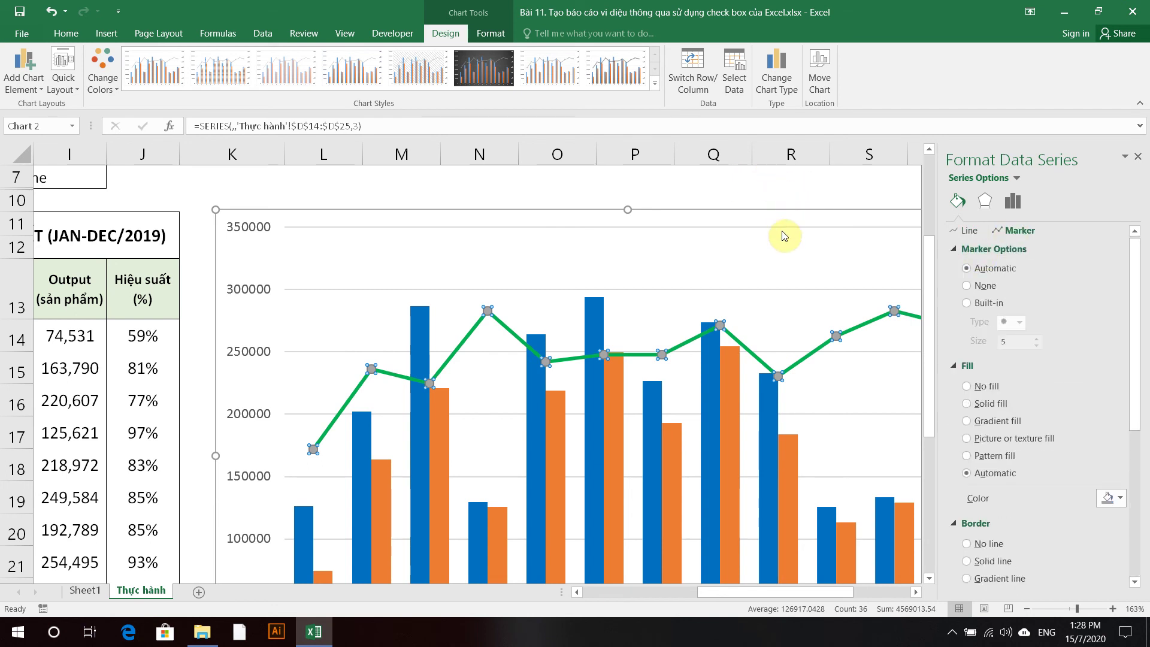
{"action": "left_click", "coordinate": [966, 403]}
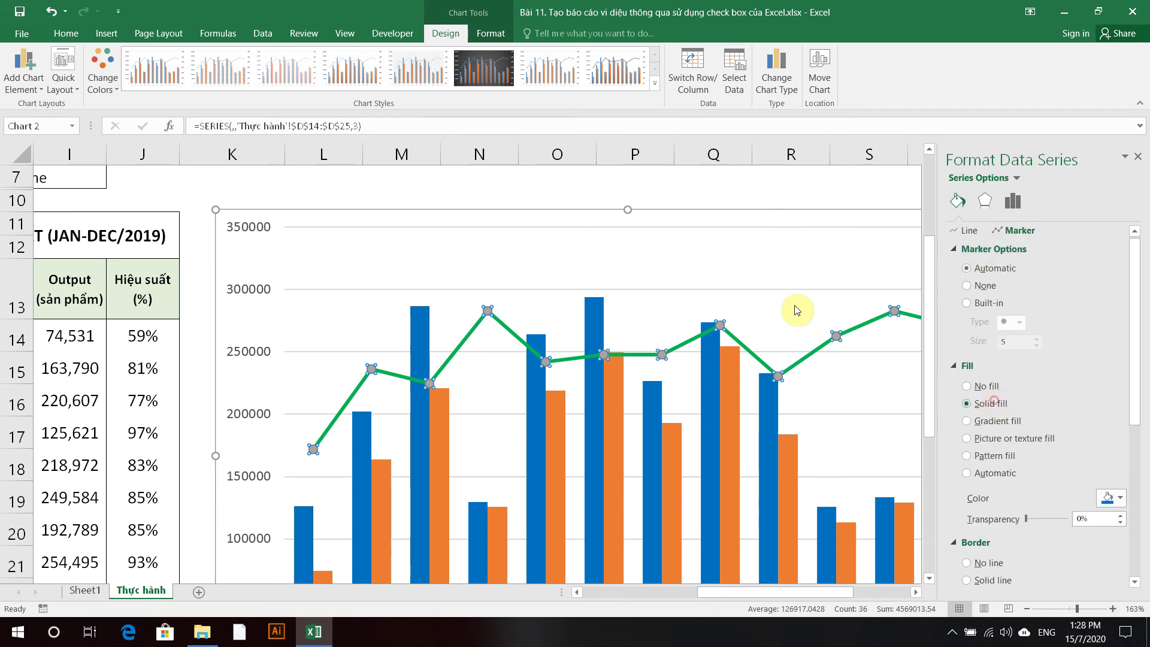
{"action": "left_click", "coordinate": [1111, 498]}
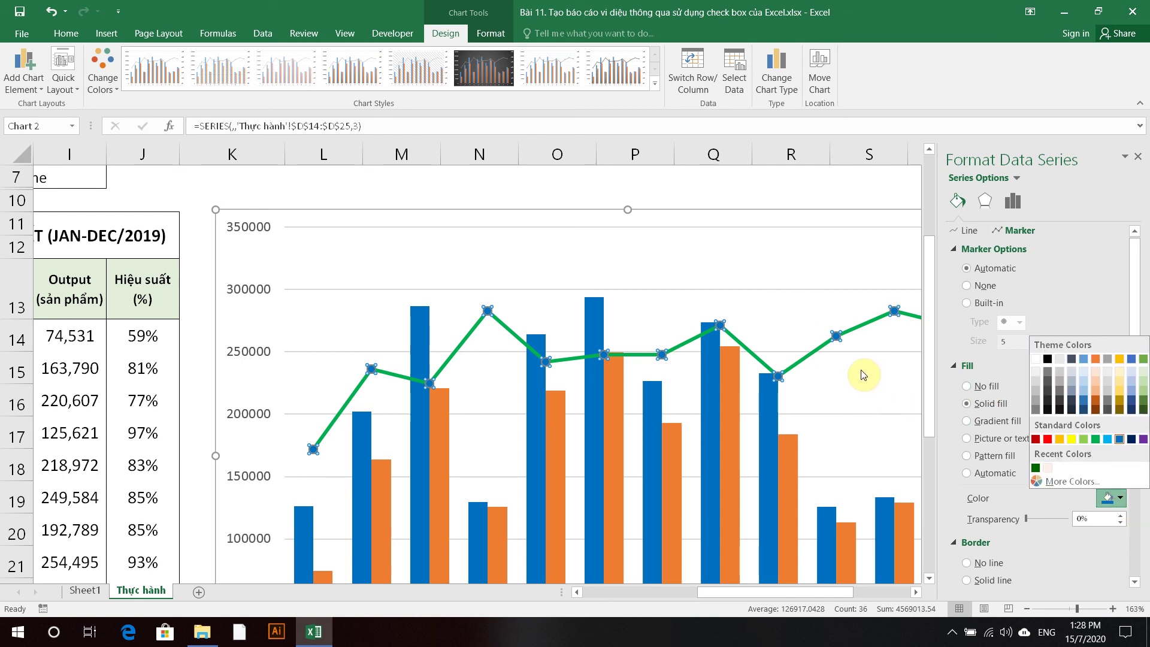
{"action": "left_click", "coordinate": [1072, 438]}
Give the Hiệu suất line's markers a solid red border
{"action": "scroll", "coordinate": [1072, 446], "scroll_direction": "down", "scroll_amount": 1}
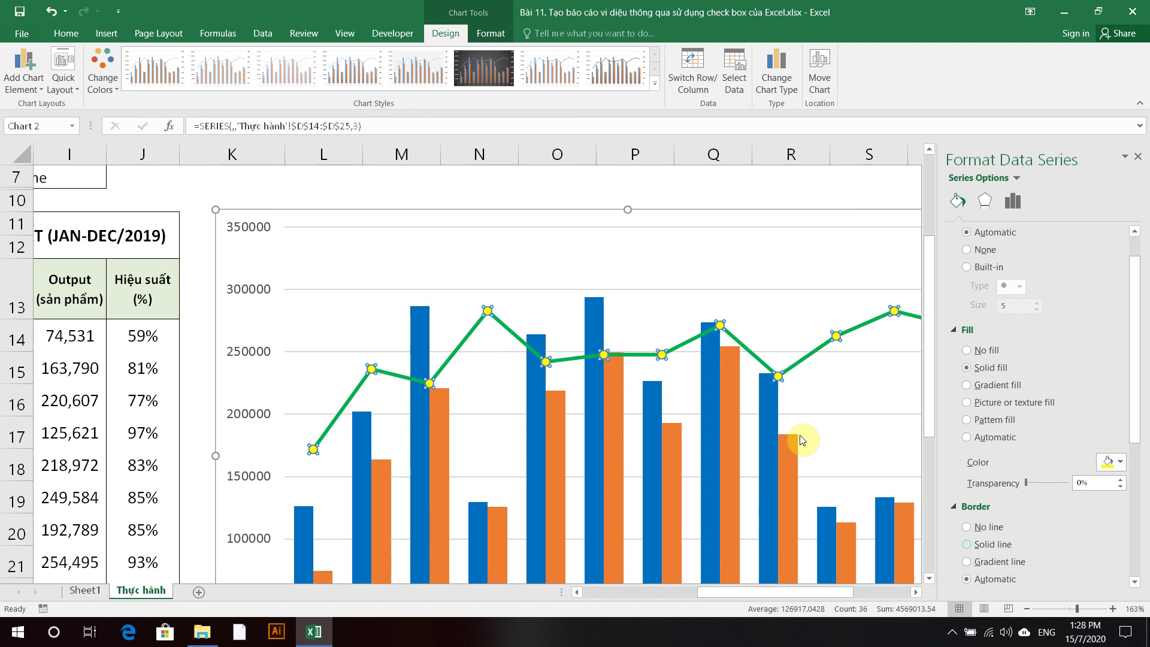
{"action": "left_click", "coordinate": [992, 543]}
{"action": "scroll", "coordinate": [1063, 508], "scroll_direction": "down", "scroll_amount": 2}
{"action": "left_click", "coordinate": [1112, 532]}
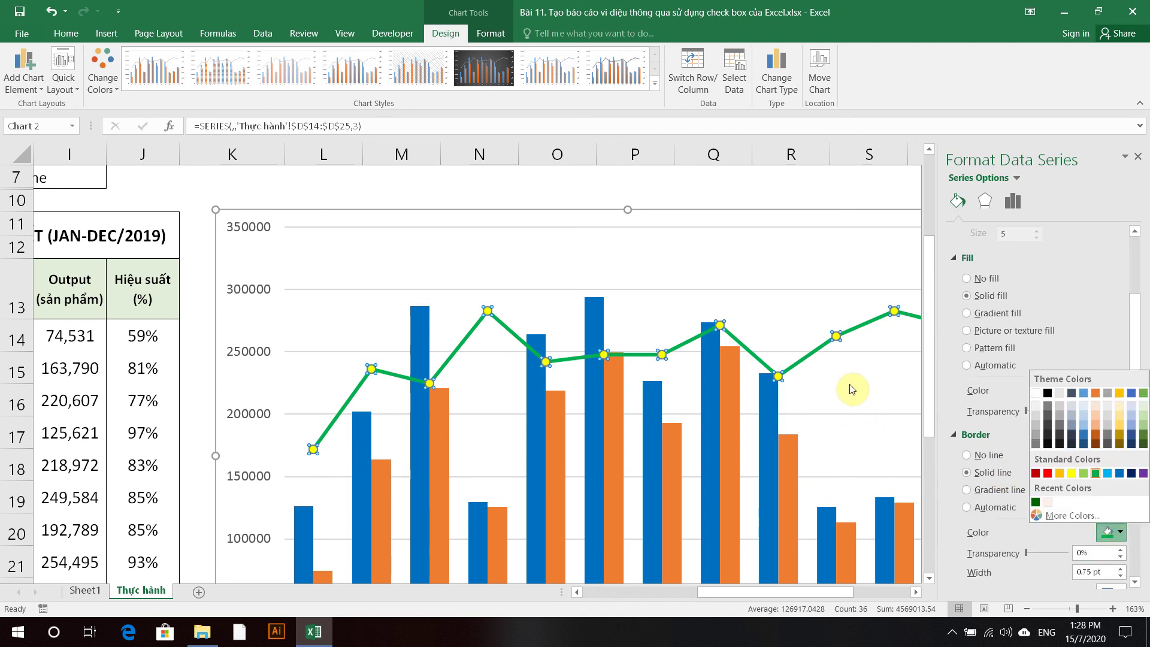
{"action": "left_click", "coordinate": [1047, 473]}
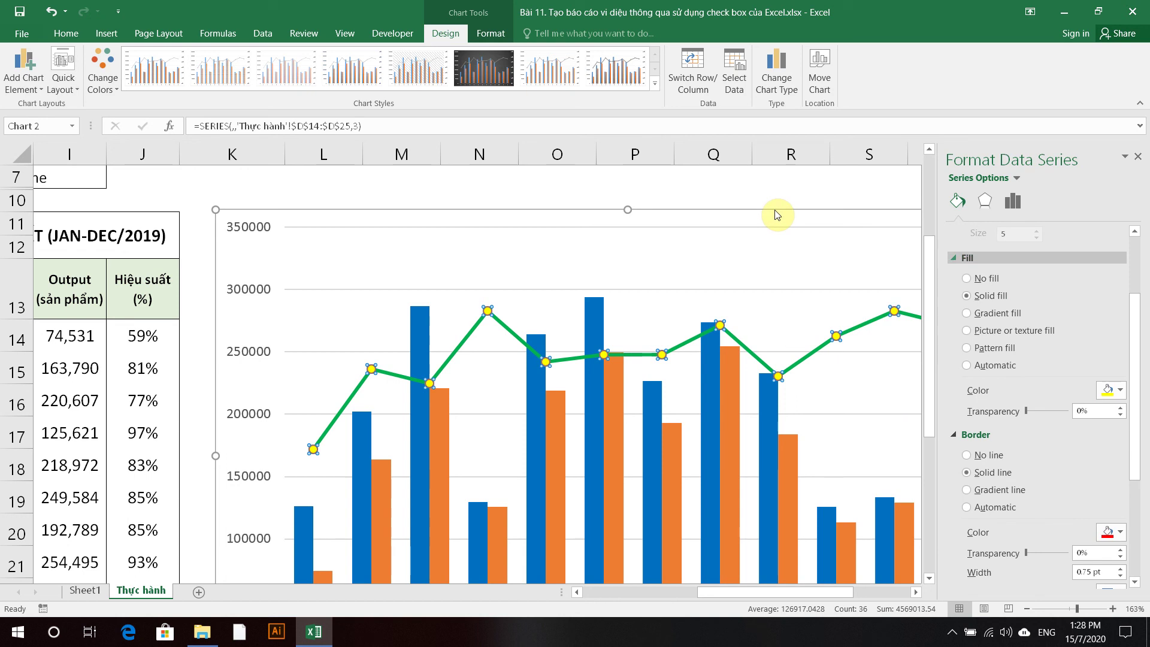
{"action": "left_click", "coordinate": [1107, 390]}
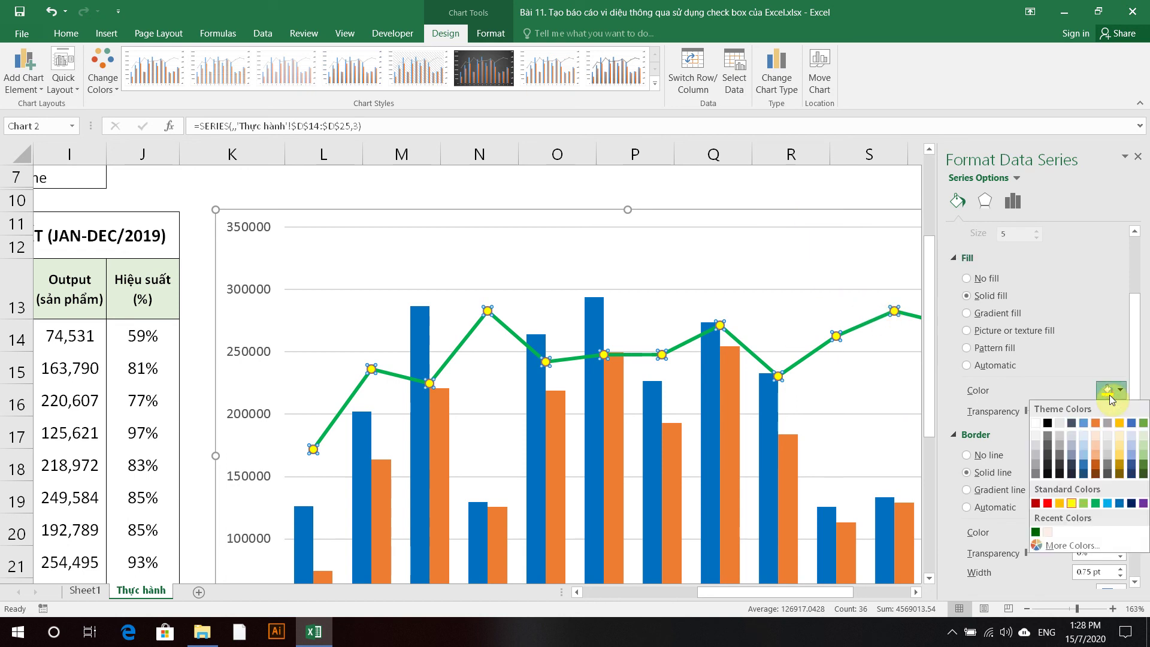
{"action": "left_click", "coordinate": [1107, 390]}
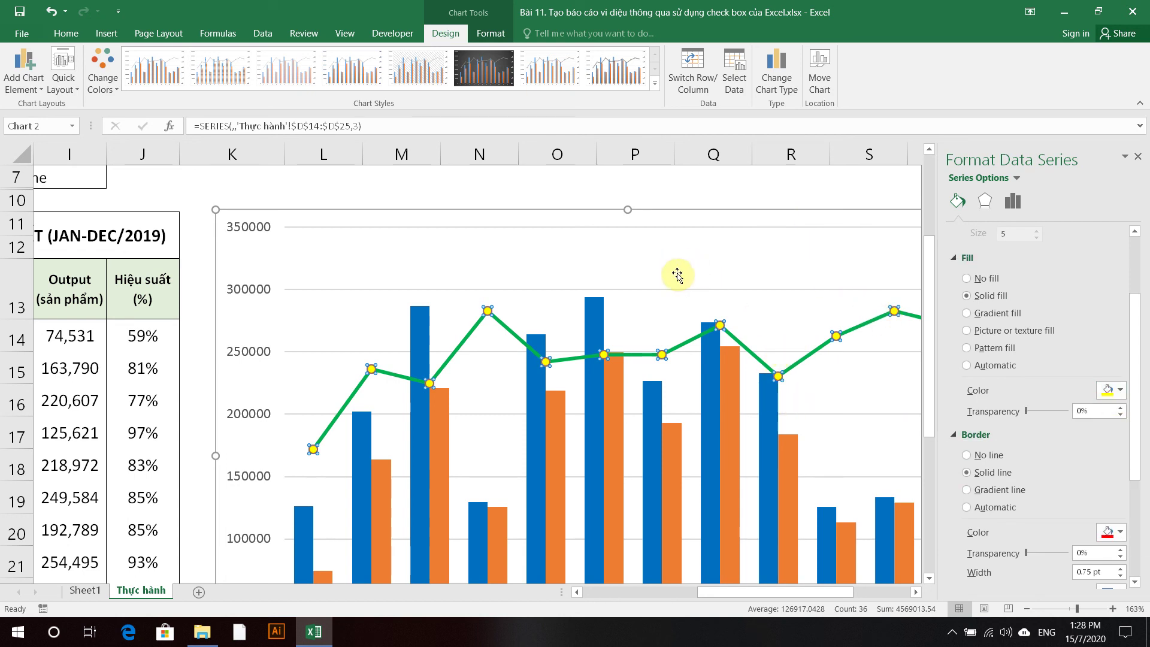
{"action": "scroll", "coordinate": [991, 290], "scroll_direction": "up", "scroll_amount": 3}
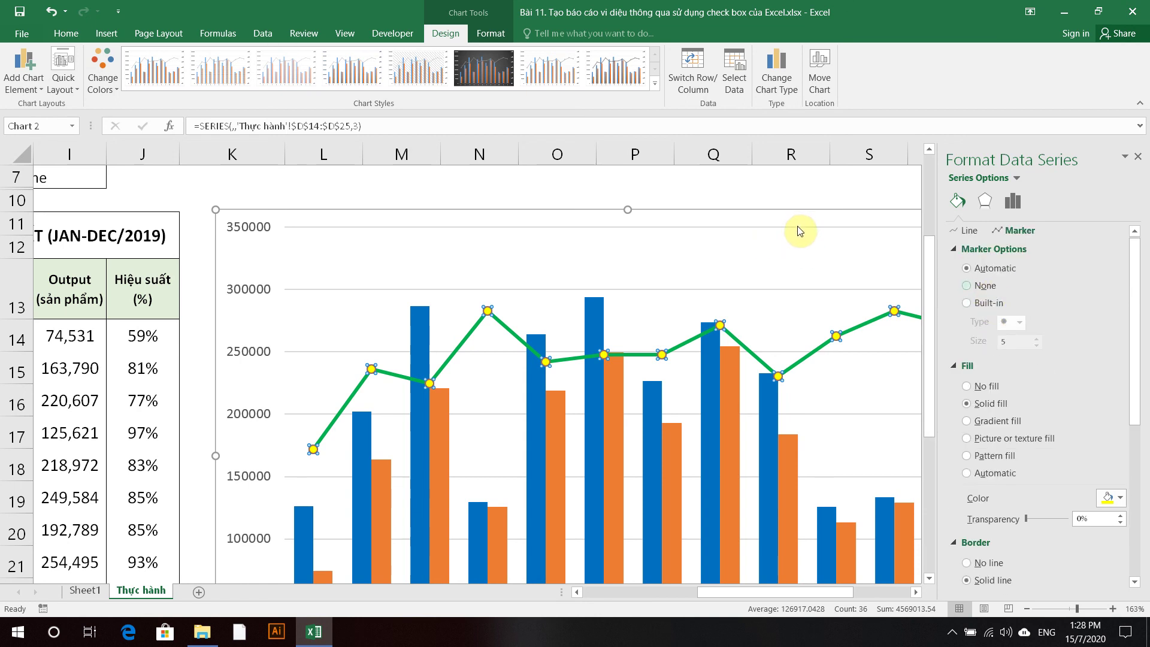
Test the Input, Output and Hiệu suất check boxes by switching each off and on again, and check the chart
{"action": "left_click", "coordinate": [721, 290]}
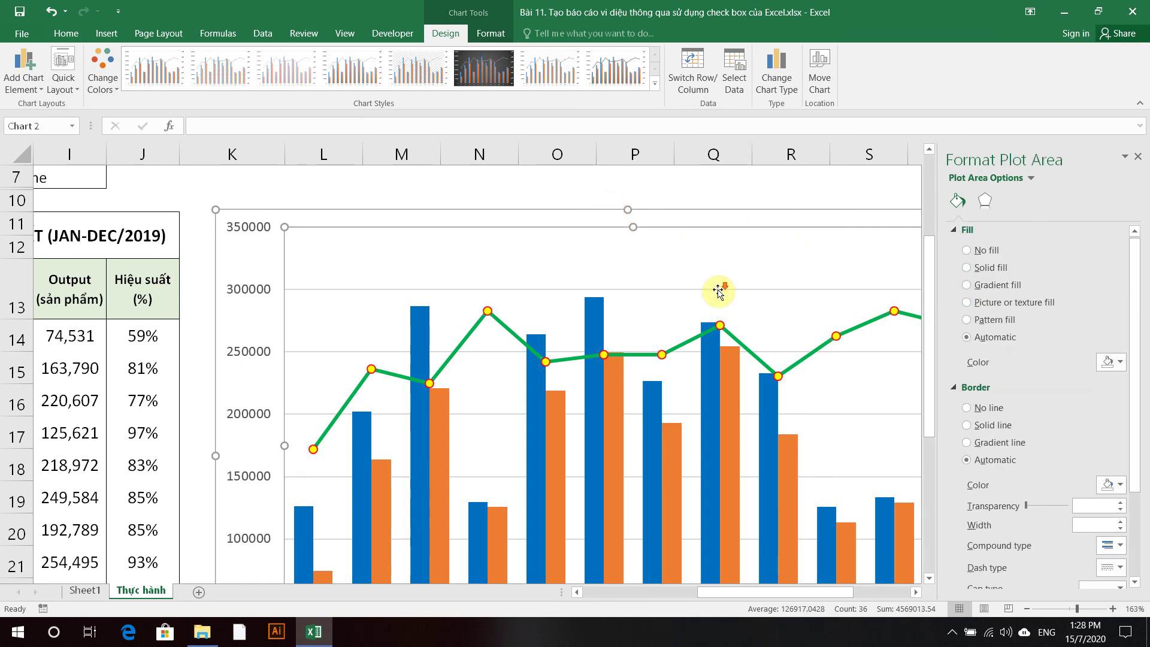
{"action": "scroll", "coordinate": [726, 300], "scroll_direction": "down", "scroll_amount": 5}
{"action": "left_click", "coordinate": [680, 429]}
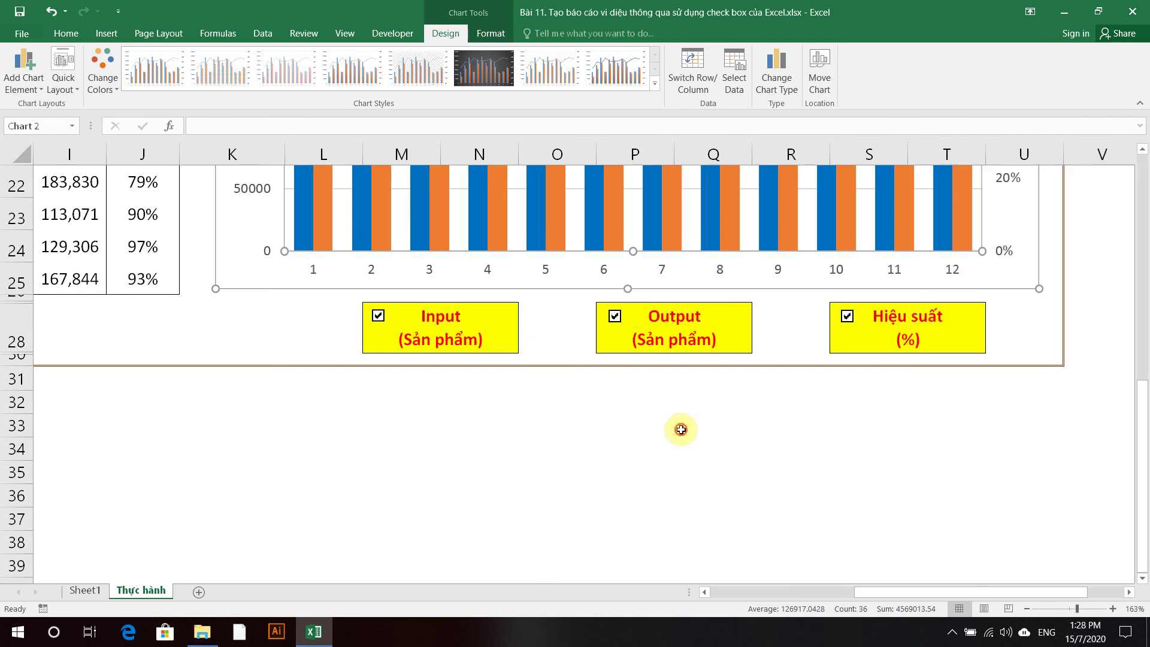
{"action": "scroll", "coordinate": [346, 325], "scroll_direction": "up", "scroll_amount": 1}
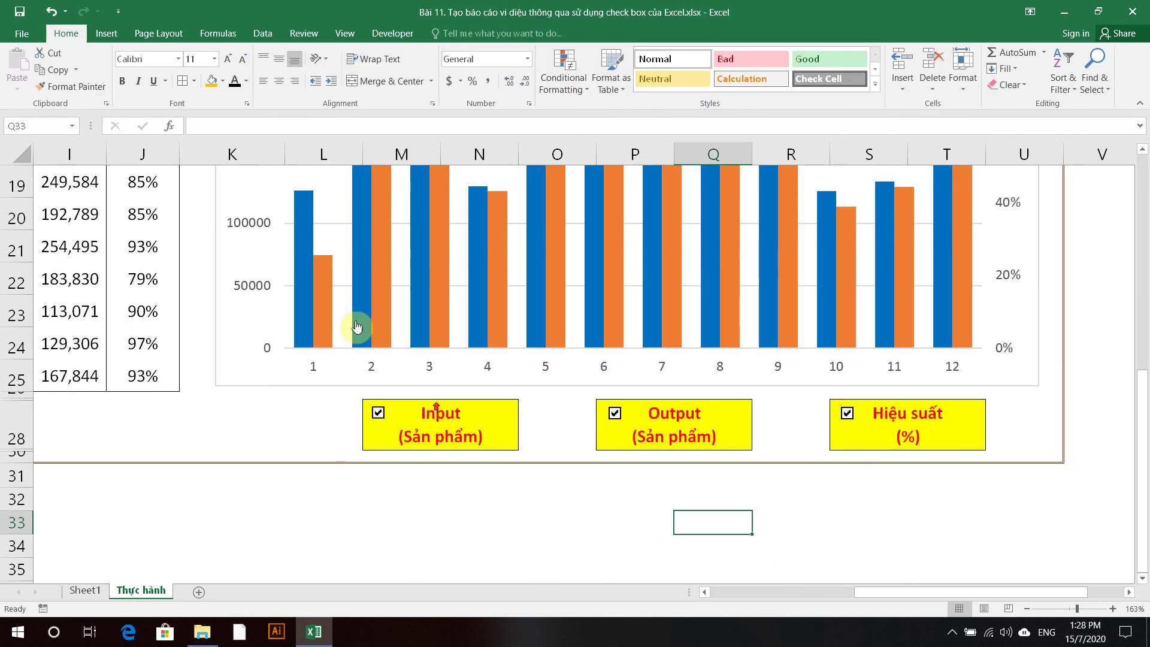
{"action": "left_click", "coordinate": [377, 413]}
{"action": "left_click", "coordinate": [377, 413]}
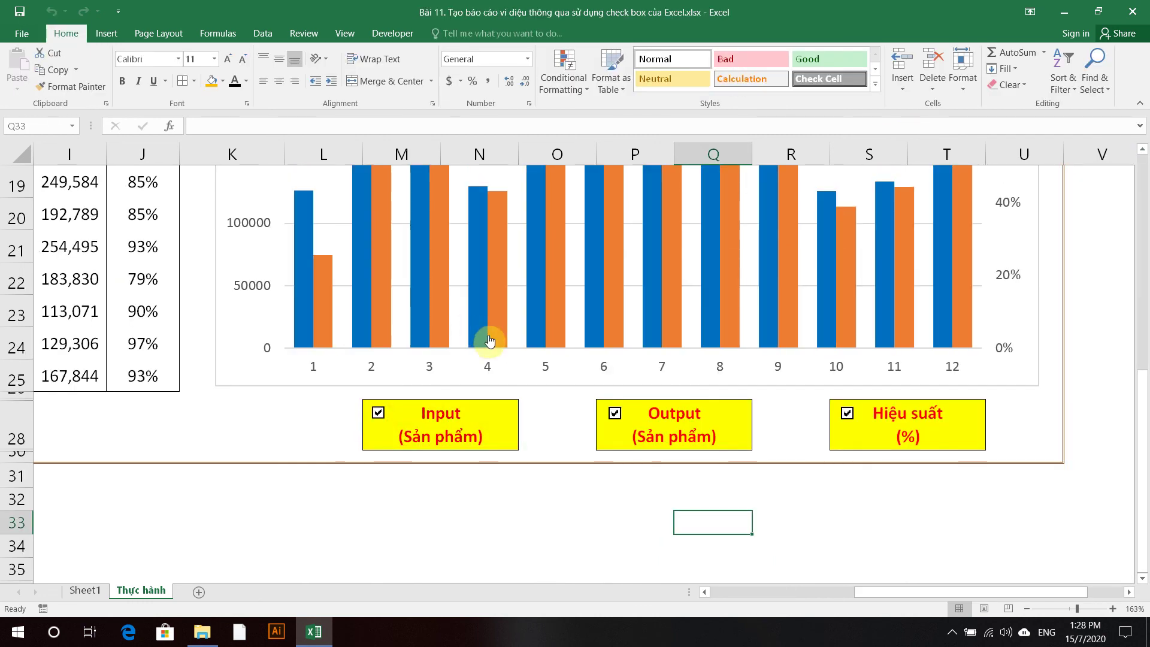
{"action": "left_click", "coordinate": [615, 413]}
{"action": "left_click", "coordinate": [614, 413]}
{"action": "scroll", "coordinate": [626, 351], "scroll_direction": "up", "scroll_amount": 2}
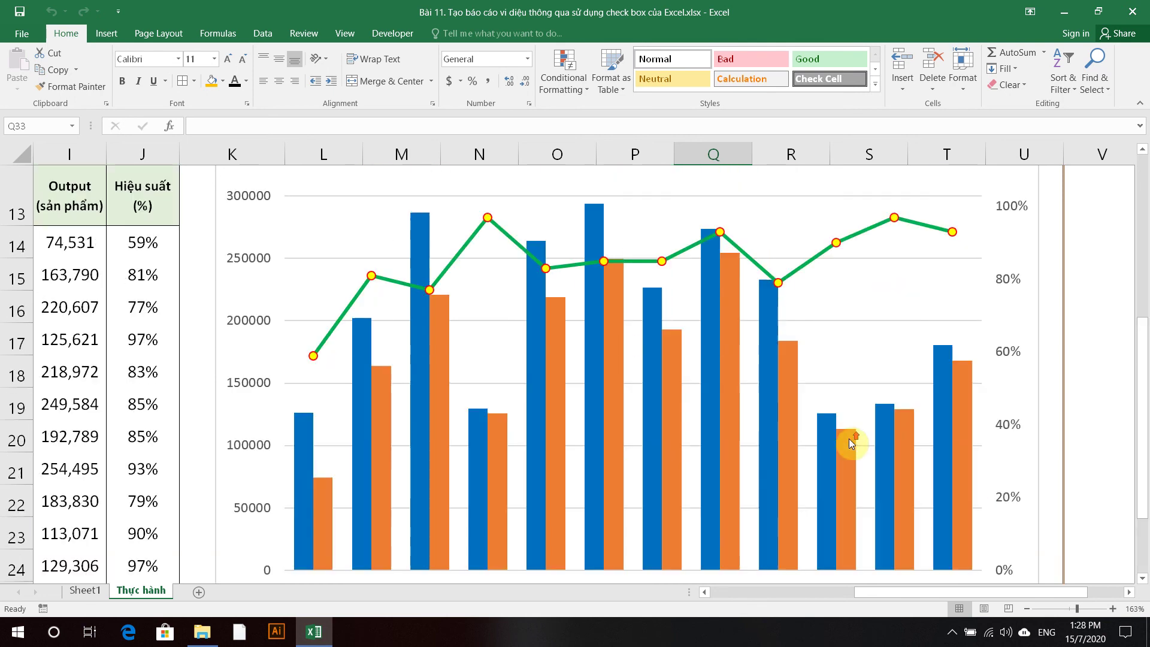
{"action": "scroll", "coordinate": [682, 360], "scroll_direction": "down", "scroll_amount": 2}
{"action": "left_click", "coordinate": [847, 413]}
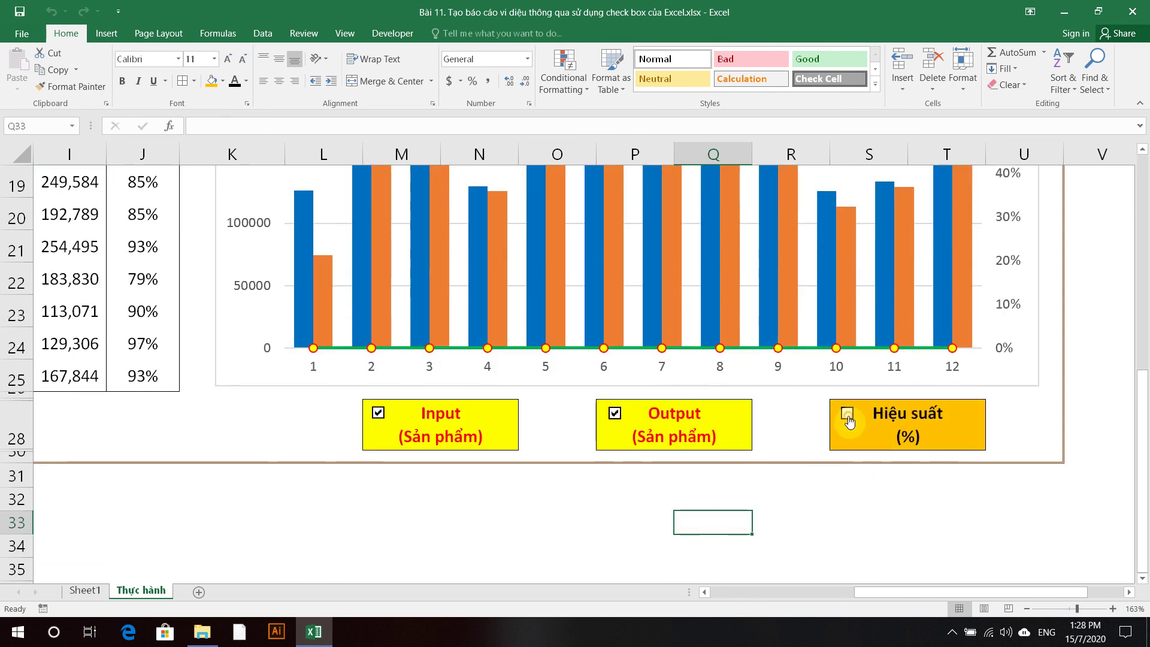
{"action": "left_click", "coordinate": [847, 413]}
{"action": "scroll", "coordinate": [483, 388], "scroll_direction": "up", "scroll_amount": 4}
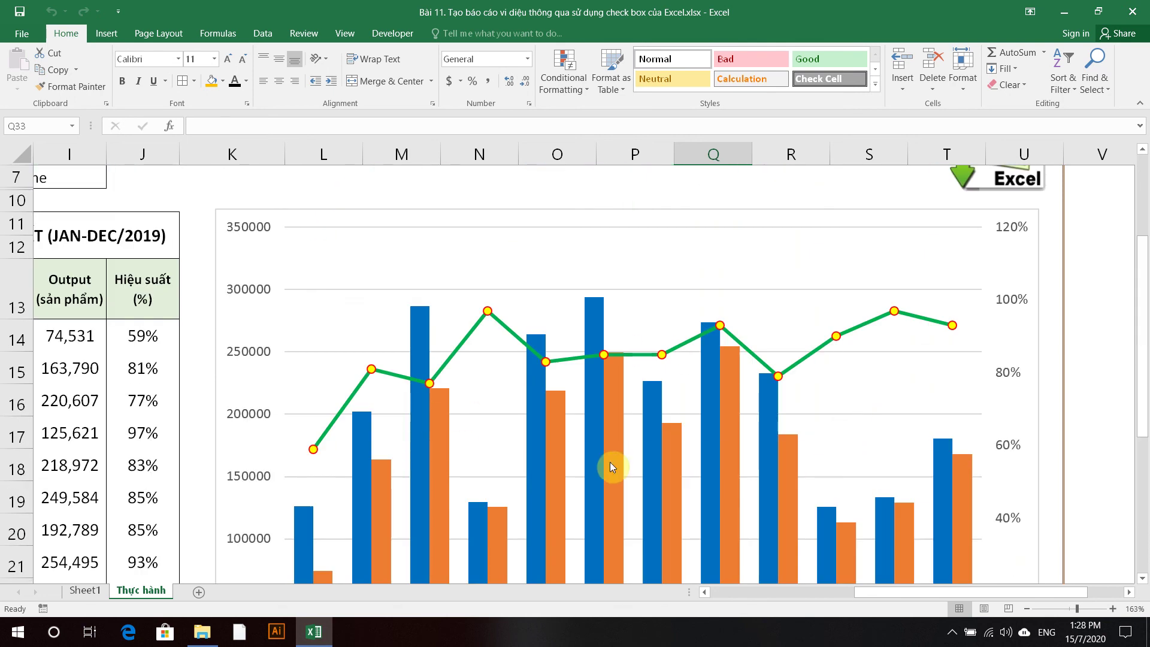
Hide the helper table's text by setting the font colour of columns A to D to white
{"action": "left_click_drag", "start_coordinate": [874, 591], "coordinate": [672, 595]}
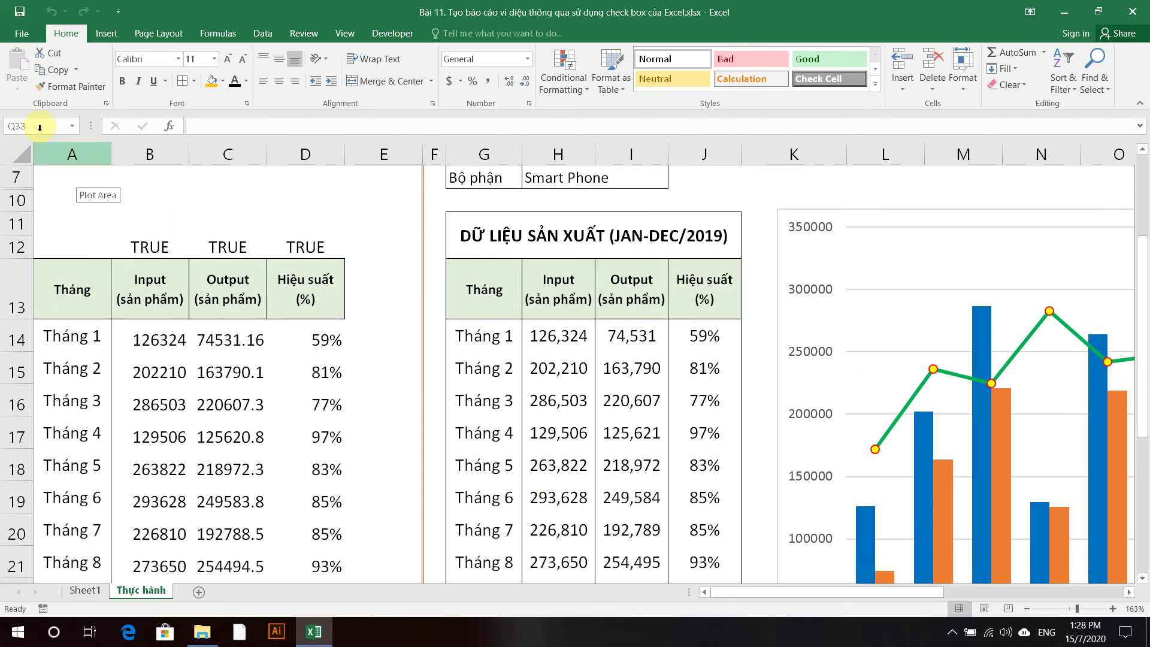
{"action": "left_click_drag", "start_coordinate": [60, 154], "coordinate": [318, 155]}
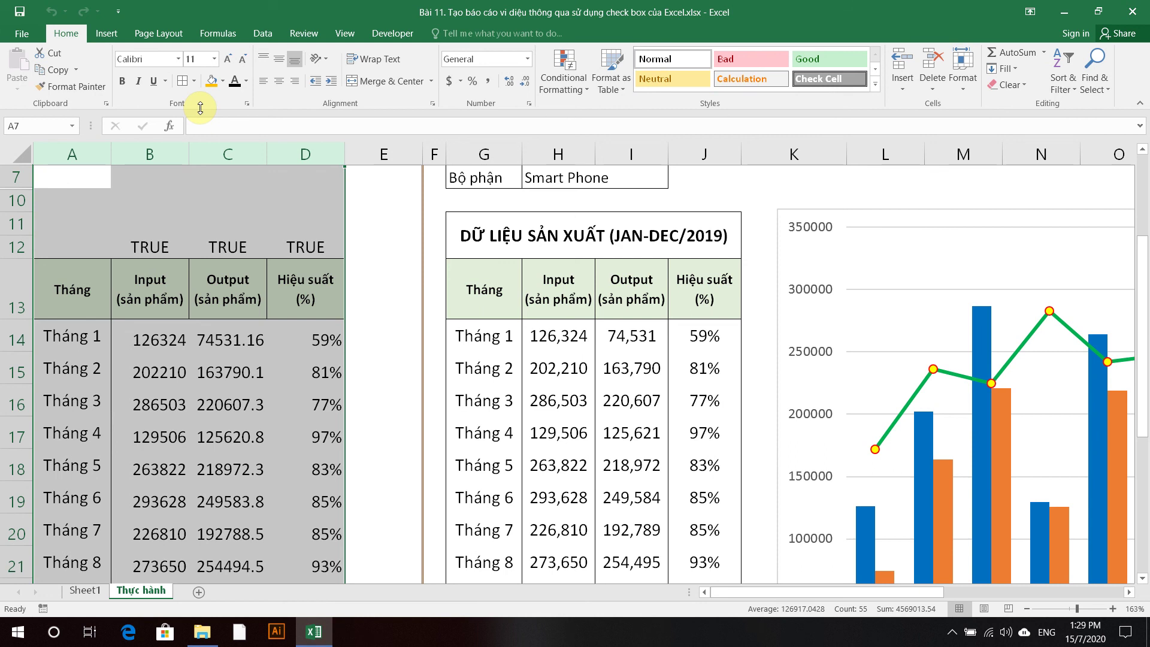
{"action": "left_click", "coordinate": [246, 82]}
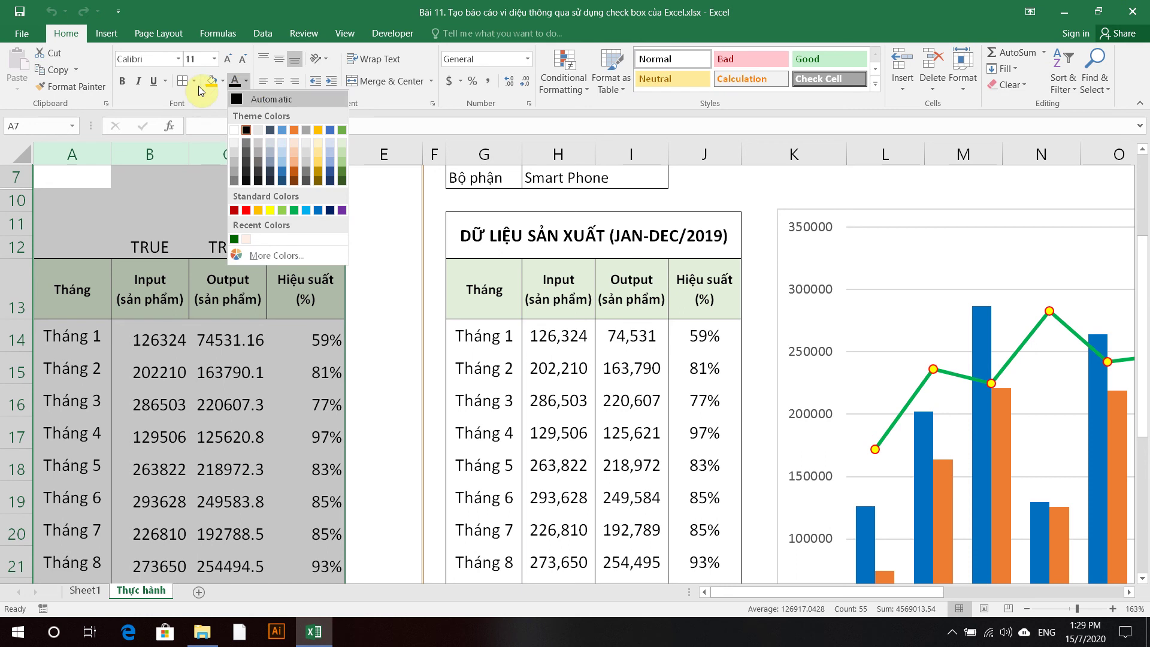
{"action": "left_click", "coordinate": [234, 130]}
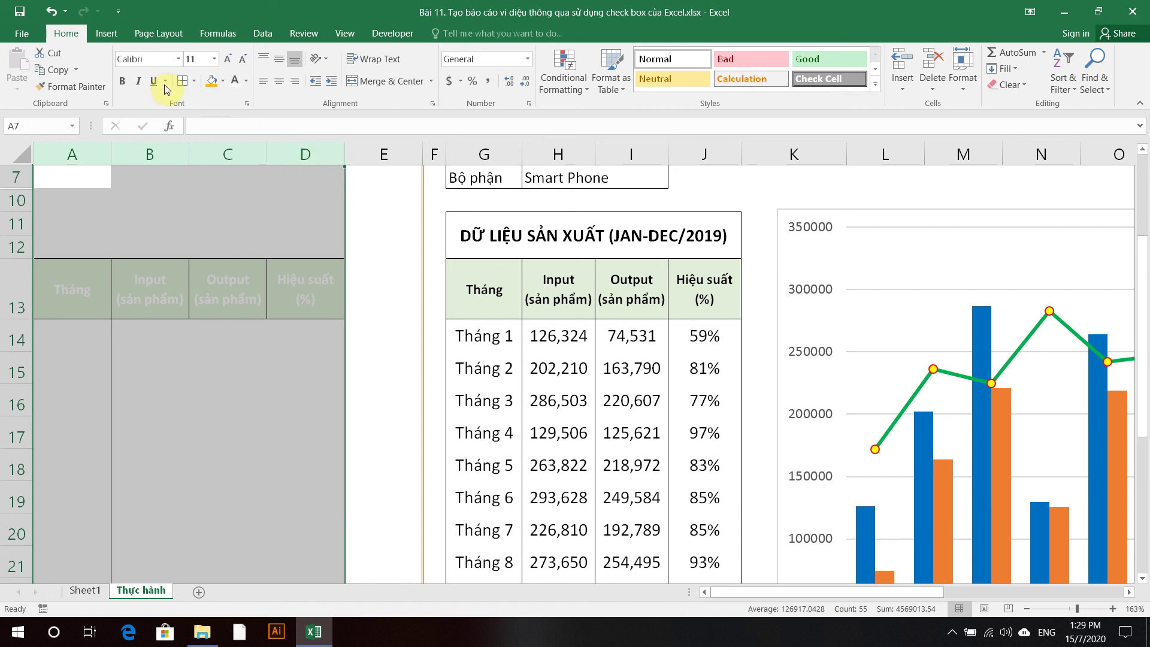
{"action": "key", "text": "ctrl+z"}
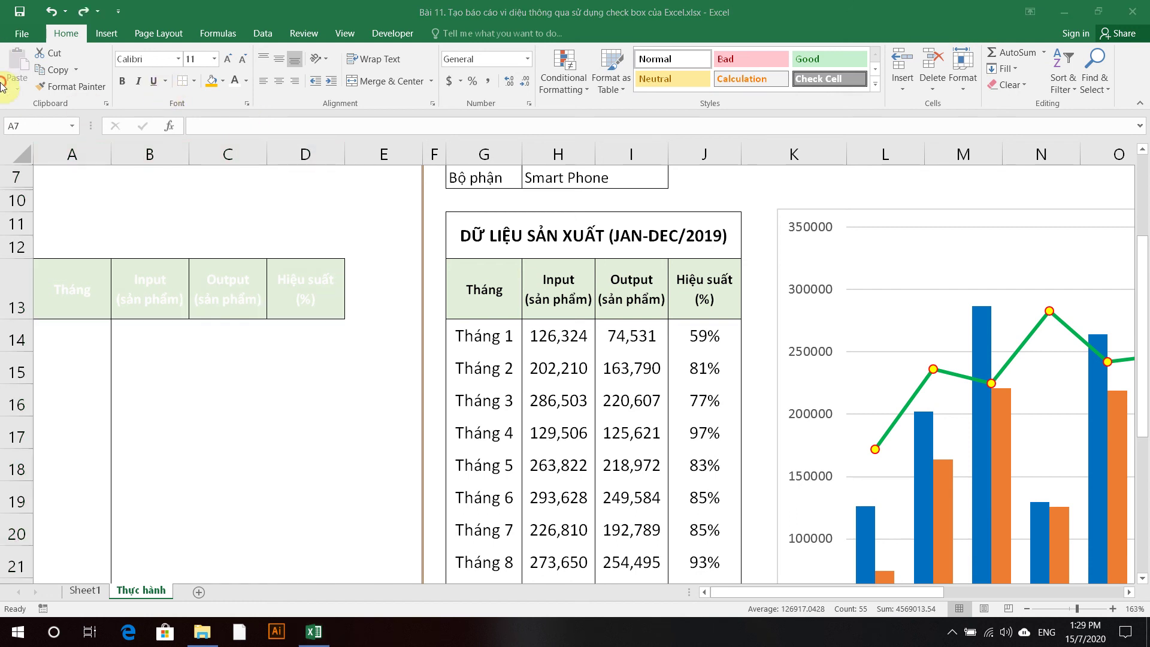
{"action": "left_click", "coordinate": [186, 340]}
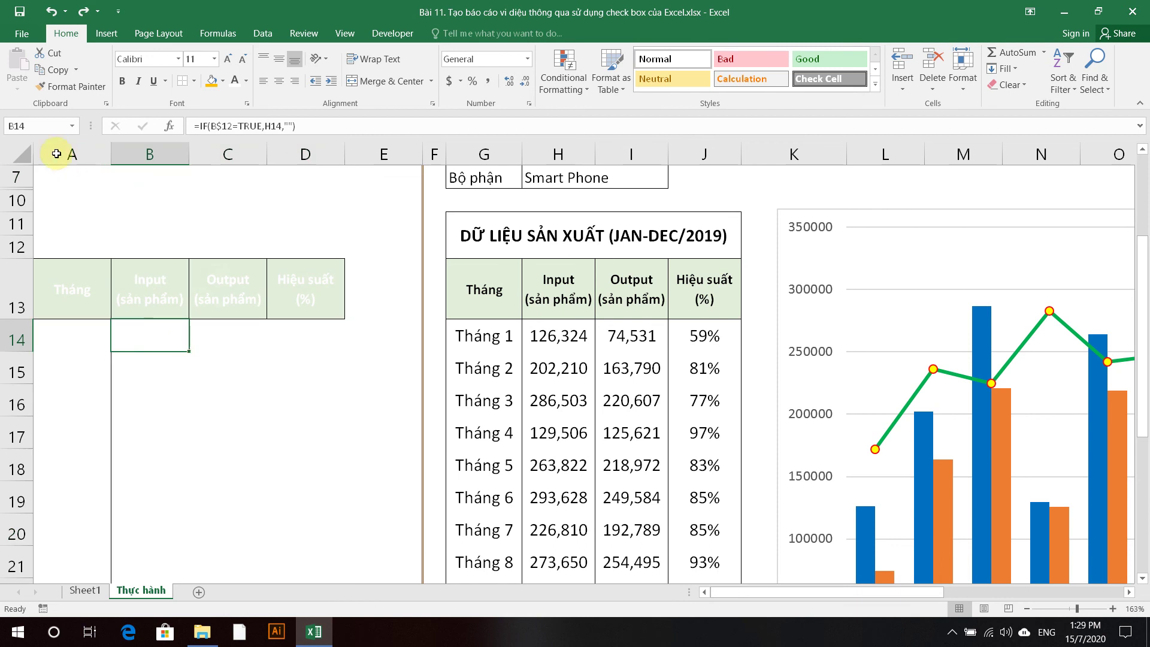
Remove all borders and the fill colour from helper columns A to D
{"action": "left_click_drag", "start_coordinate": [69, 177], "coordinate": [305, 565]}
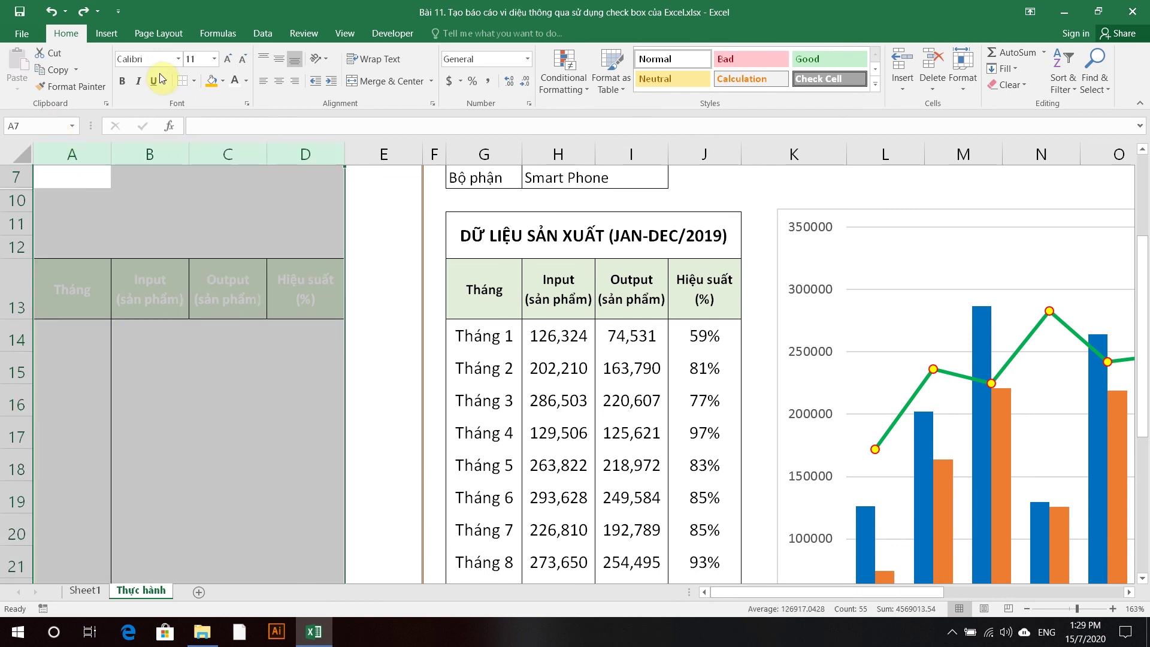
{"action": "left_click", "coordinate": [195, 81]}
{"action": "left_click", "coordinate": [210, 190]}
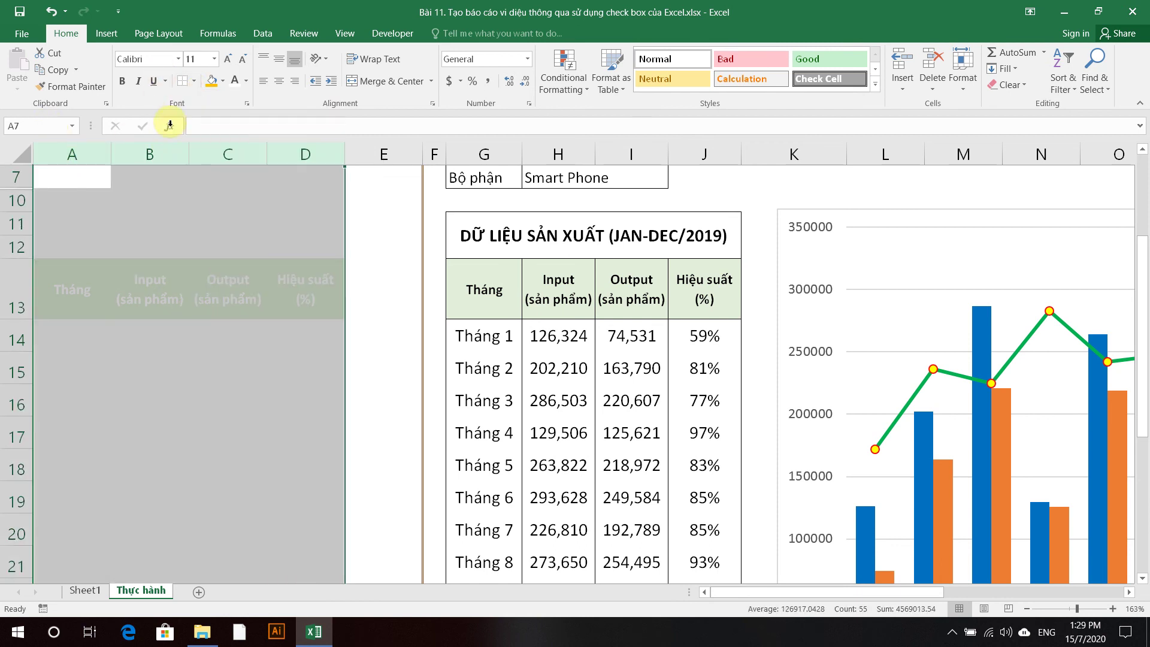
{"action": "left_click", "coordinate": [222, 81]}
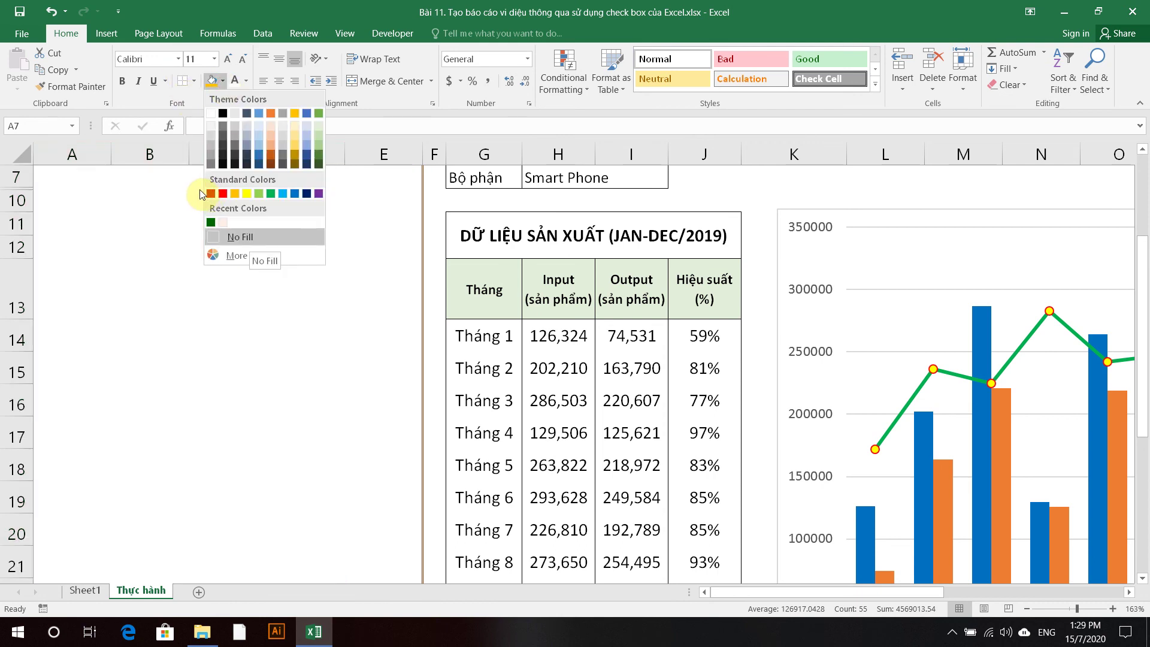
{"action": "left_click", "coordinate": [247, 236]}
{"action": "left_click", "coordinate": [226, 308]}
Narrow columns A to E together to a small uniform width
{"action": "left_click_drag", "start_coordinate": [383, 154], "coordinate": [103, 147]}
{"action": "left_click_drag", "start_coordinate": [333, 113], "coordinate": [291, 123]}
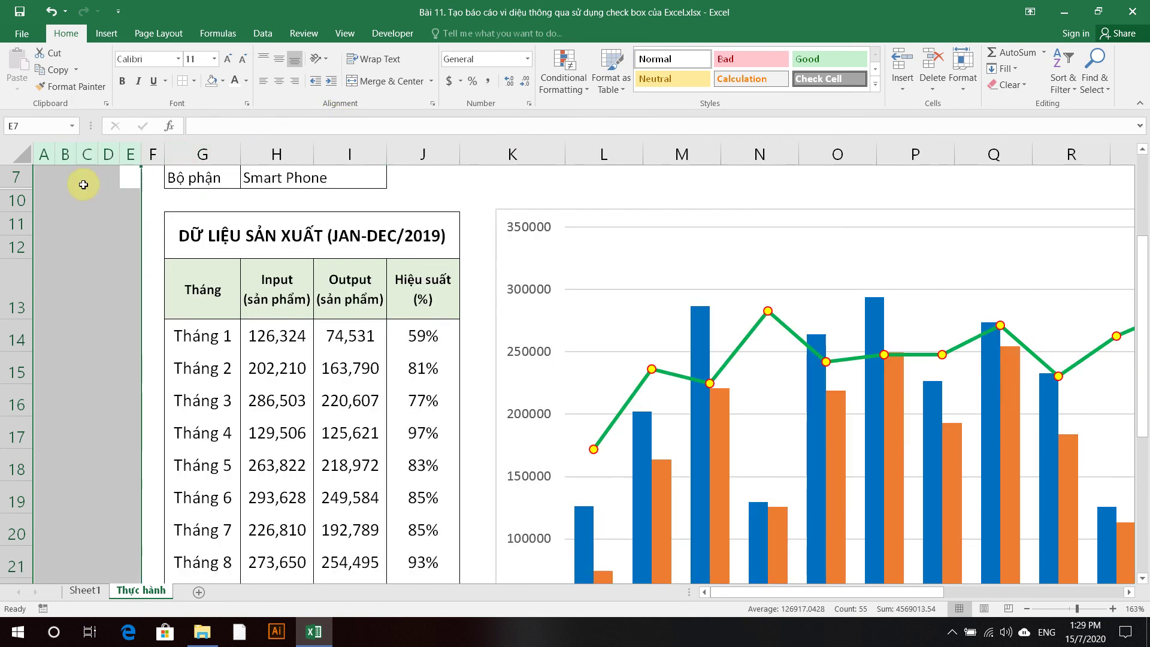
{"action": "left_click", "coordinate": [100, 231]}
Hide the row and column headings of the Thực hành sheet
{"action": "scroll", "coordinate": [119, 234], "scroll_direction": "up", "scroll_amount": 2}
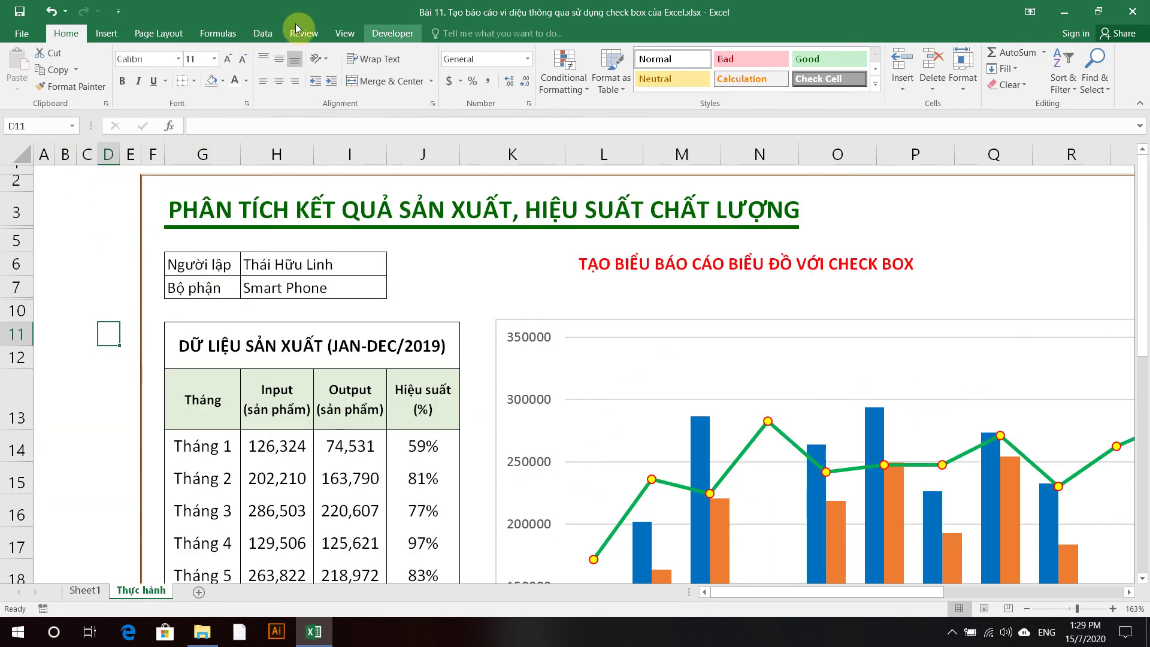
{"action": "left_click", "coordinate": [346, 33]}
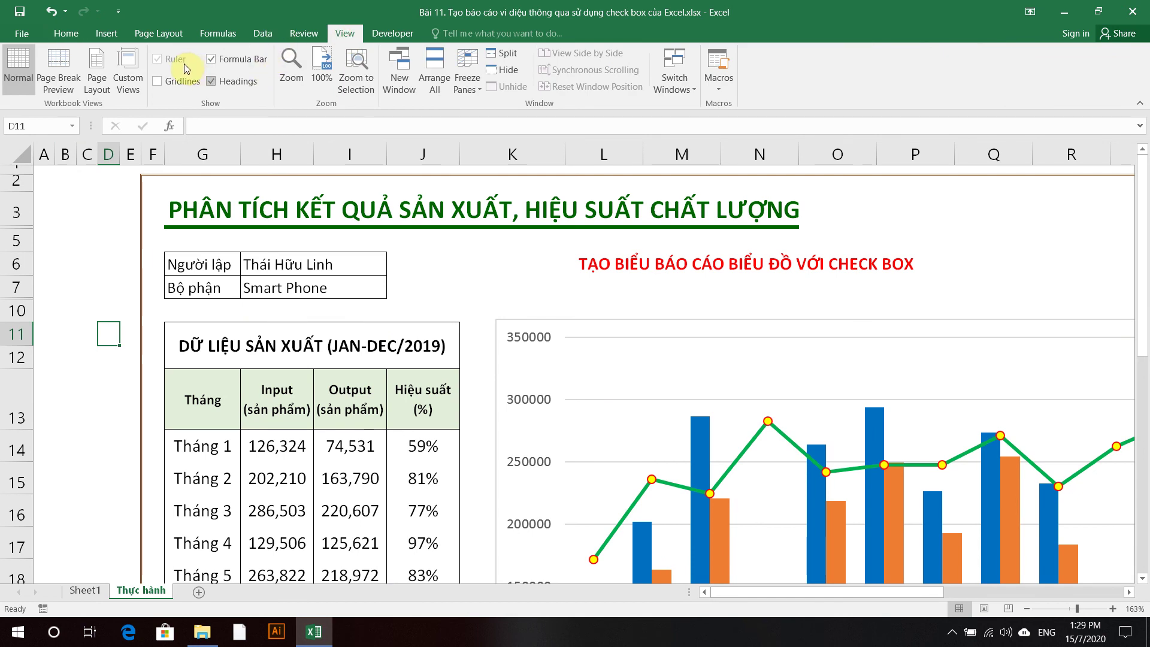
{"action": "left_click", "coordinate": [230, 80]}
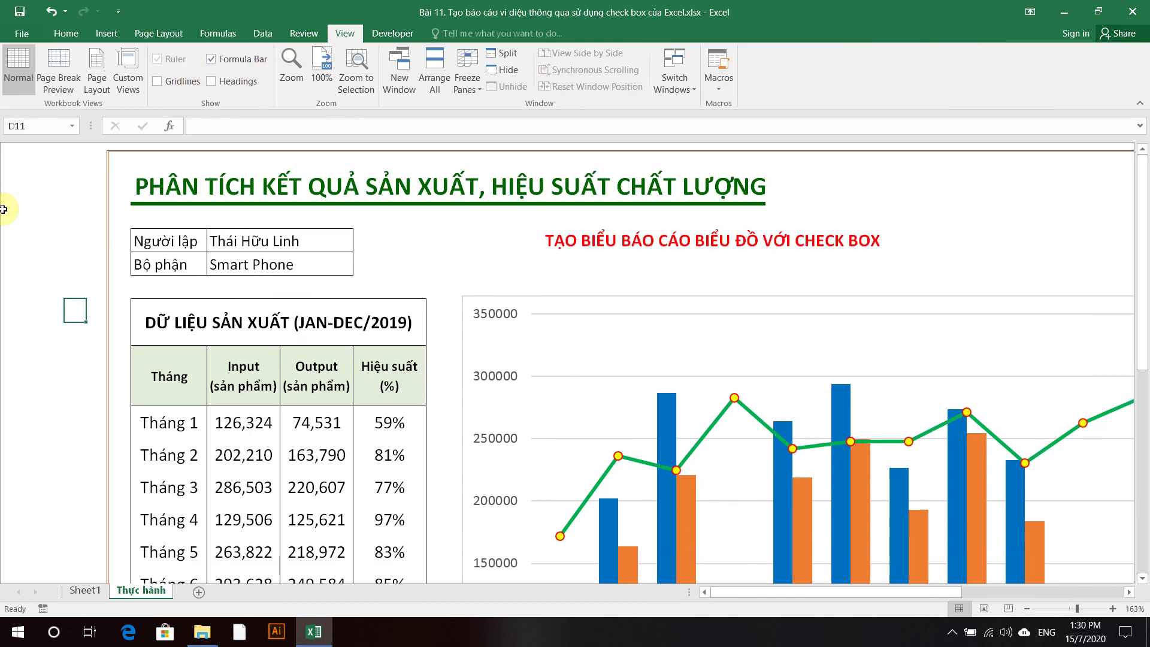
Select cell C15 in the hidden helper table to inspect its formula
{"action": "scroll", "coordinate": [440, 283], "scroll_direction": "down", "scroll_amount": 1}
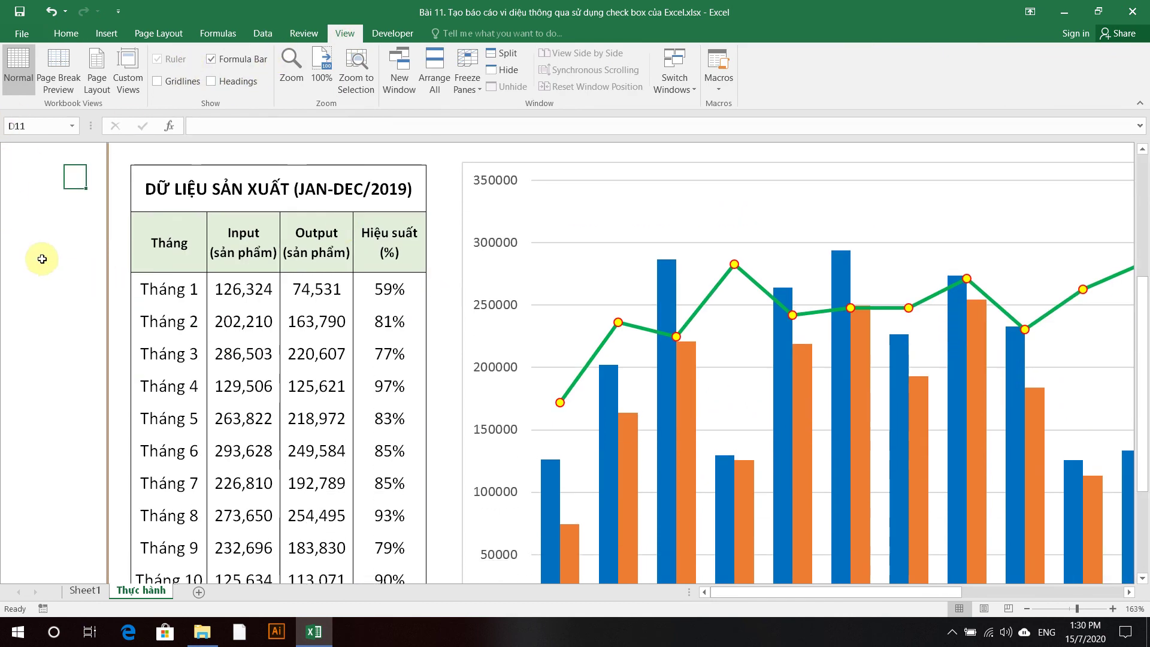
{"action": "key", "text": "Down"}
{"action": "key", "text": "Down"}
{"action": "key", "text": "Down"}
{"action": "key", "text": "Down"}
{"action": "key", "text": "Left"}
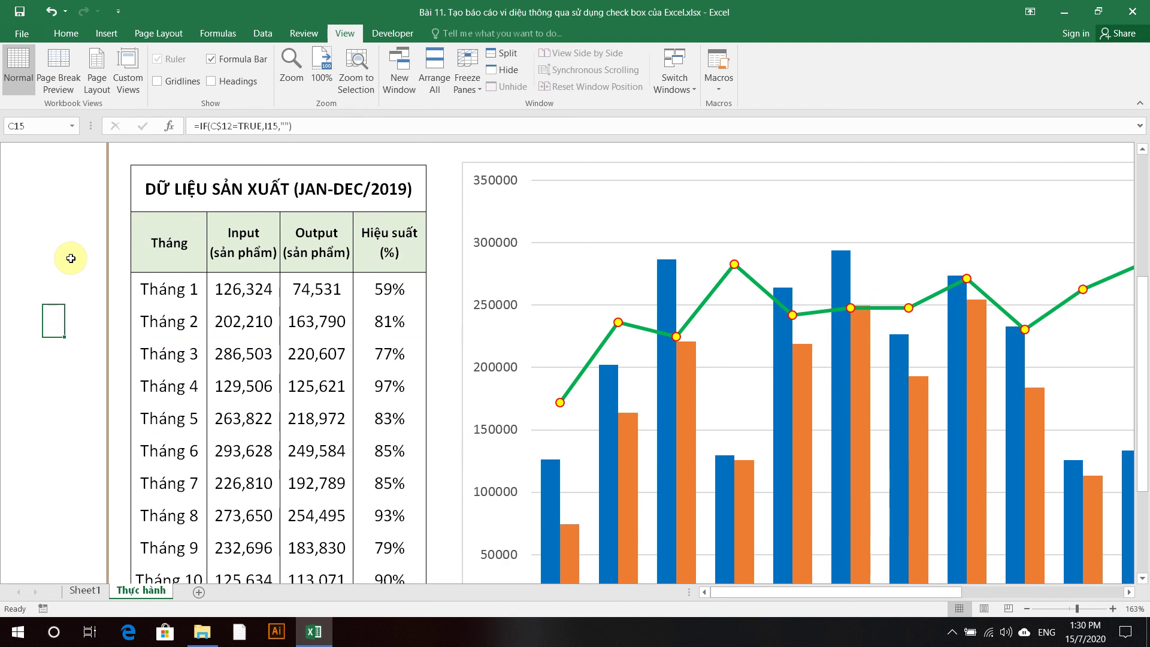